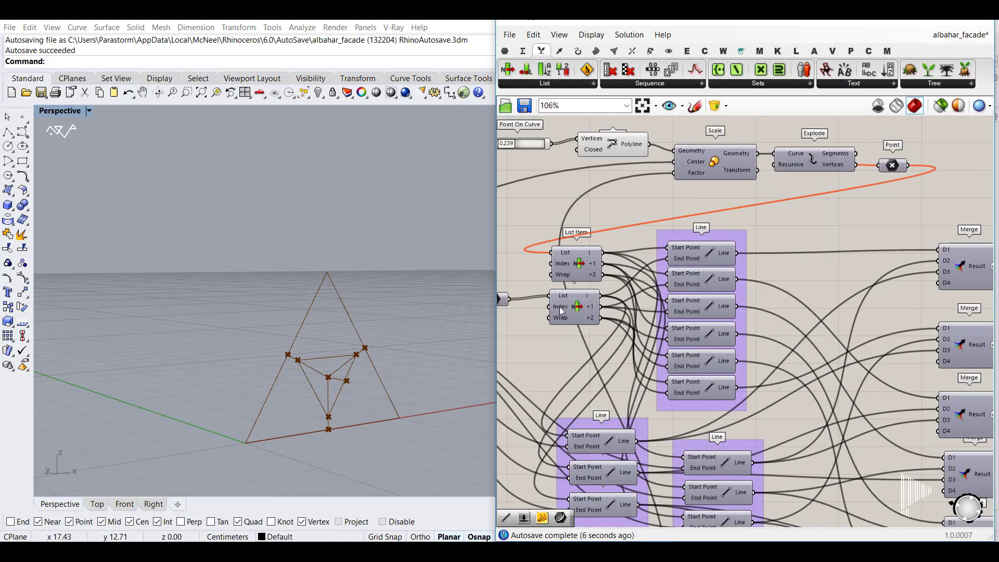
# Turn on the preview of the two List Item components.
pyautogui.moveTo(617, 338); pyautogui.dragTo(542, 240)
pyautogui.middleClick(531, 198)
pyautogui.click(566, 203)
# Turn on the preview of the six Merge components that feed the Boundary Surfaces components.
pyautogui.moveTo(761, 409); pyautogui.dragTo(748, 294)
pyautogui.moveTo(885, 307); pyautogui.dragTo(753, 295, button='right')
pyautogui.click(838, 256)
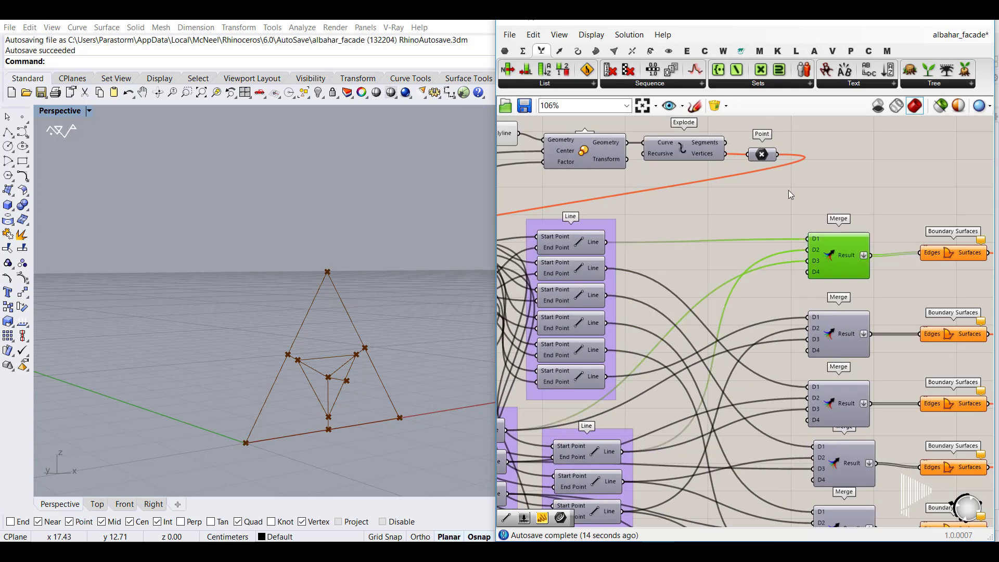
pyautogui.hotkey('ctrl', 'q')
pyautogui.click(838, 328)
pyautogui.hotkey('ctrl', 'q')
pyautogui.moveTo(822, 363); pyautogui.dragTo(790, 252, button='right')
pyautogui.moveTo(832, 508); pyautogui.dragTo(772, 264)
pyautogui.hotkey('ctrl', 'q')
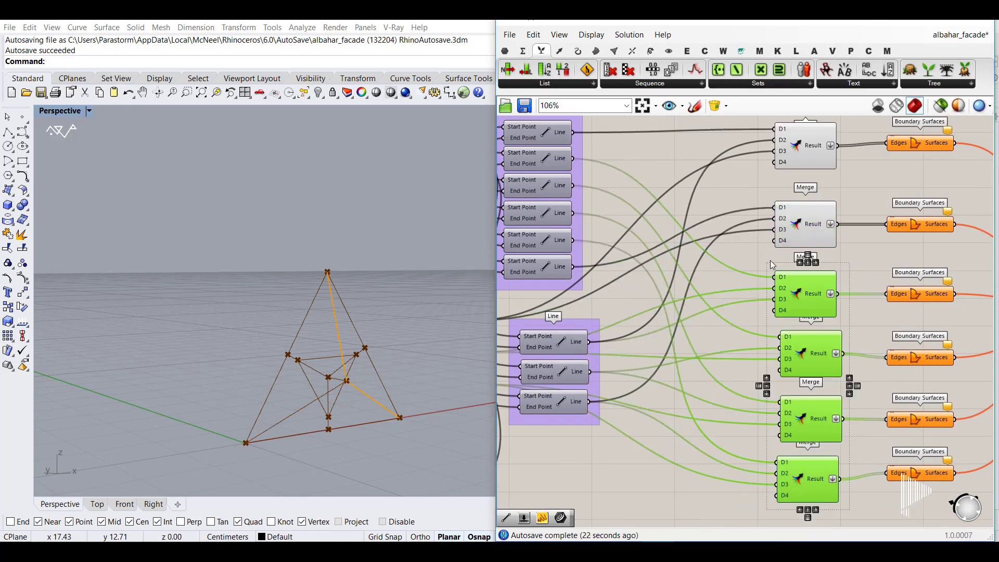
pyautogui.click(771, 262)
# Turn on the preview of all Line components in the three purple groups.
pyautogui.moveTo(377, 378); pyautogui.dragTo(364, 378, button='right')
pyautogui.moveTo(610, 455); pyautogui.dragTo(791, 463, button='right')
pyautogui.moveTo(794, 471); pyautogui.dragTo(619, 297)
pyautogui.hotkey('ctrl', 'q')
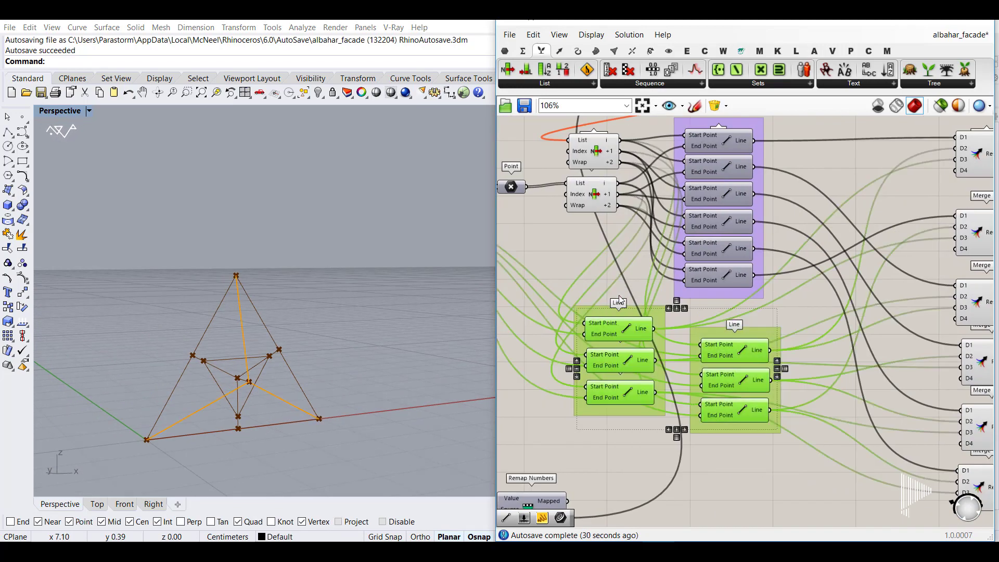
pyautogui.moveTo(768, 284); pyautogui.dragTo(759, 348, button='right')
pyautogui.moveTo(765, 352); pyautogui.dragTo(719, 203)
pyautogui.middleClick(782, 195)
pyautogui.click(787, 205)
# Turn on the preview of the Explode component that follows the Scale component.
pyautogui.scroll(-5, 789, 219)
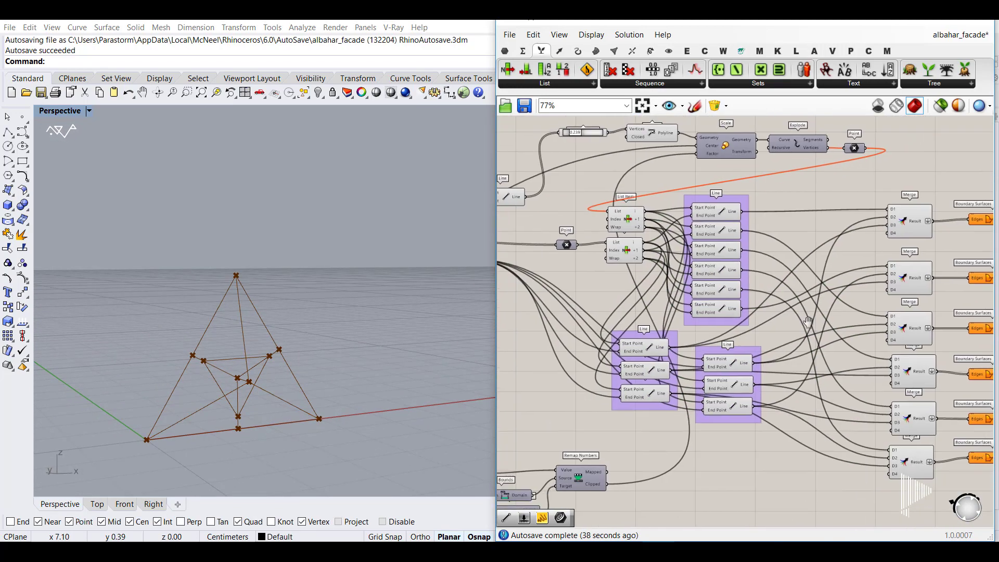
pyautogui.click(817, 159)
pyautogui.middleClick(820, 203)
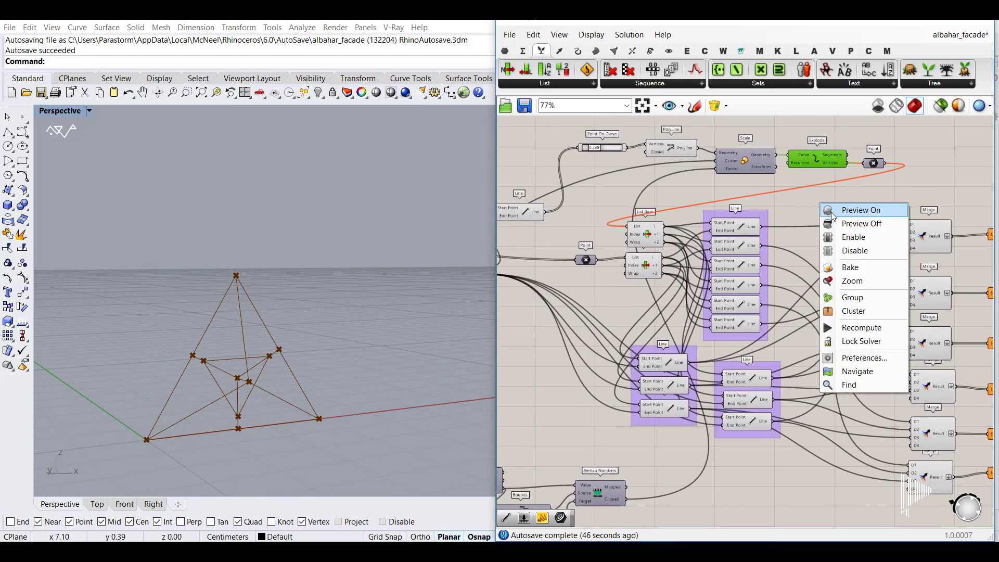
pyautogui.click(828, 208)
# Look through the rest of the sunshade definition, from the Triangular grid and Area components to the Closest Point part.
pyautogui.moveTo(592, 289); pyautogui.dragTo(707, 292, button='right')
pyautogui.moveTo(509, 352); pyautogui.dragTo(682, 283, button='right')
pyautogui.moveTo(552, 206); pyautogui.dragTo(702, 262, button='right')
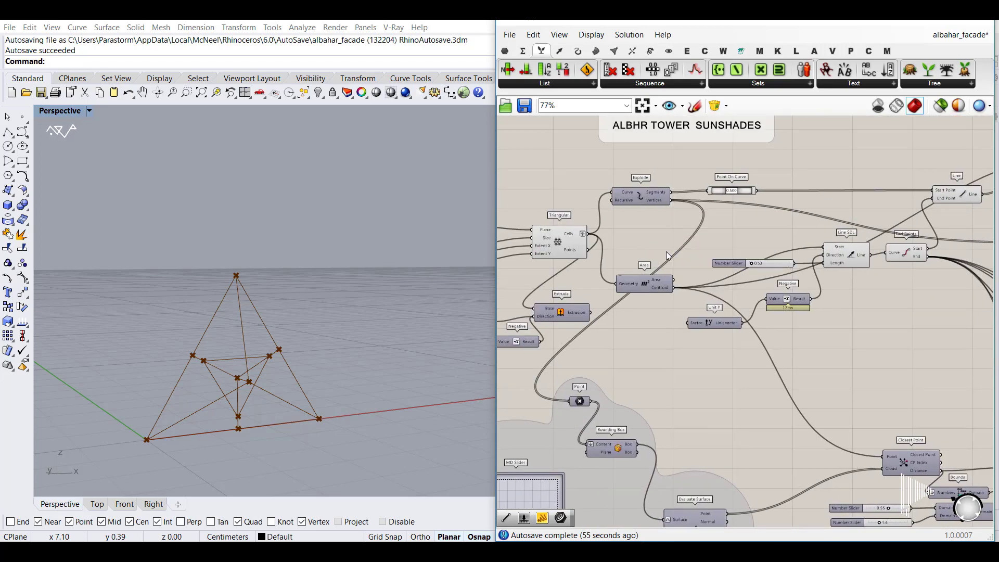
pyautogui.moveTo(983, 361); pyautogui.dragTo(605, 317, button='right')
pyautogui.moveTo(901, 317); pyautogui.dragTo(727, 383, button='right')
pyautogui.scroll(-5, 727, 383)
pyautogui.moveTo(536, 307); pyautogui.dragTo(987, 322, button='right')
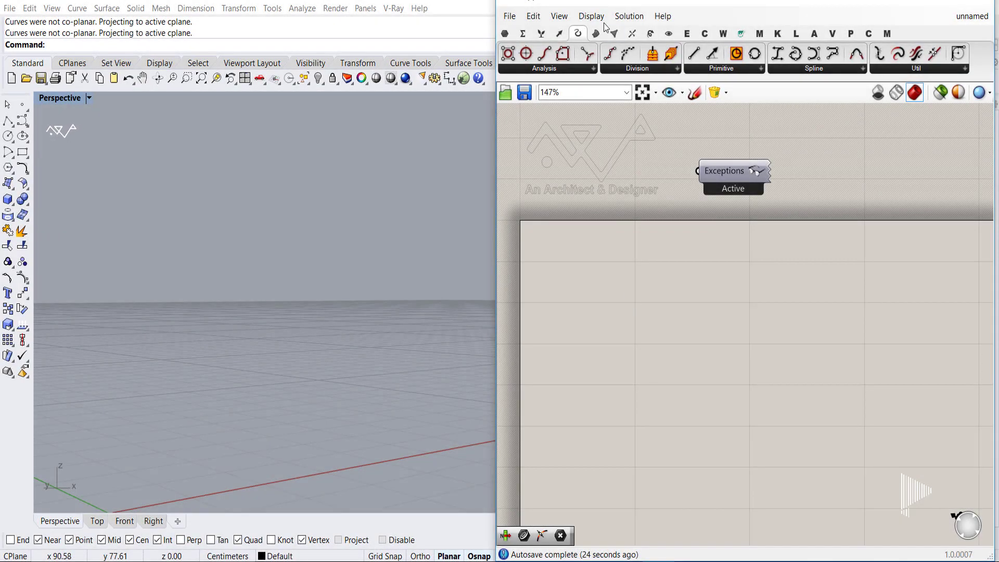
# In the new definition, place a Triangular grid component and feed its Plane input from an XZ Plane component.
pyautogui.click(560, 34)
pyautogui.click(608, 73)
pyautogui.moveTo(606, 167); pyautogui.dragTo(750, 370)
pyautogui.doubleClick(592, 381)
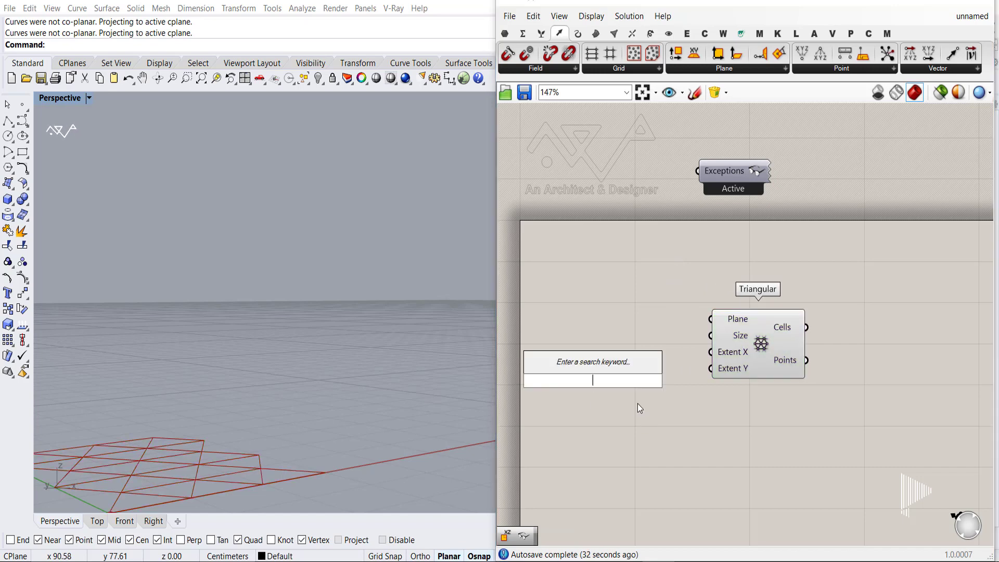
pyautogui.write('xz')
pyautogui.press('Return')
pyautogui.moveTo(610, 387); pyautogui.dragTo(711, 318)
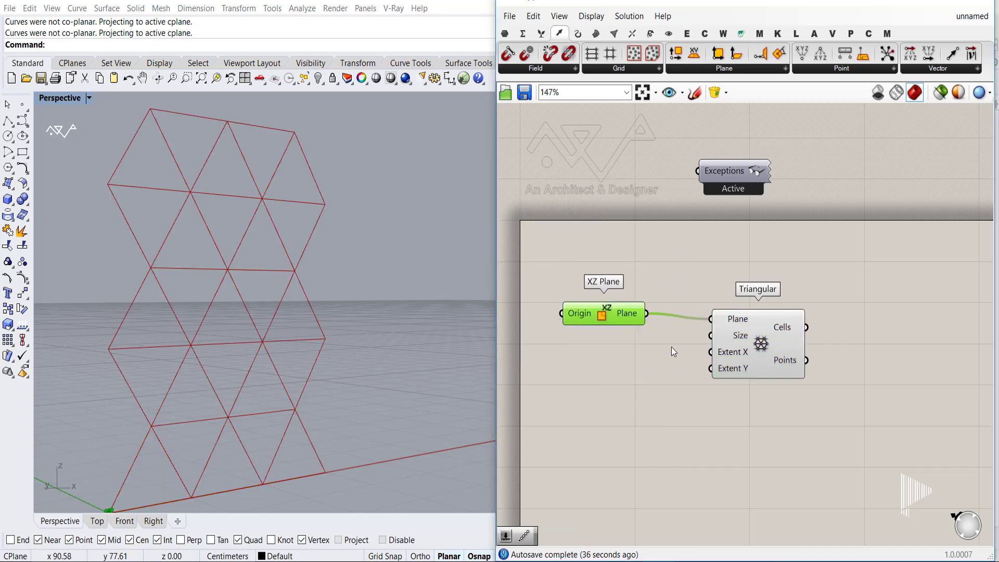
# Turn off the XZ Plane's preview and shift the Triangular component slightly farther away from it.
pyautogui.middleClick(635, 355)
pyautogui.click(611, 275)
pyautogui.moveTo(266, 418); pyautogui.dragTo(385, 420, button='right')
pyautogui.moveTo(764, 361); pyautogui.dragTo(779, 356)
pyautogui.click(755, 431)
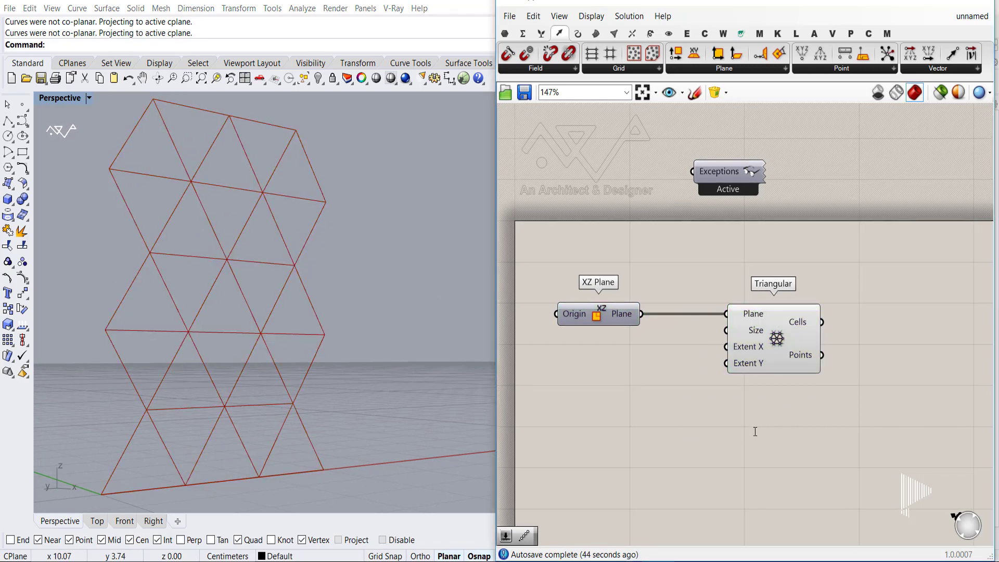
# Create a number slider with value 12 below the XZ Plane and make two copies stacked beneath it.
pyautogui.doubleClick(755, 430)
pyautogui.write('12')
pyautogui.press('Return')
pyautogui.moveTo(715, 435); pyautogui.dragTo(582, 411)
pyautogui.hotkey('ctrl', 'c')
pyautogui.hotkey('ctrl', 'v')
pyautogui.hotkey('ctrl', 'v')
pyautogui.moveTo(585, 364); pyautogui.dragTo(585, 392)
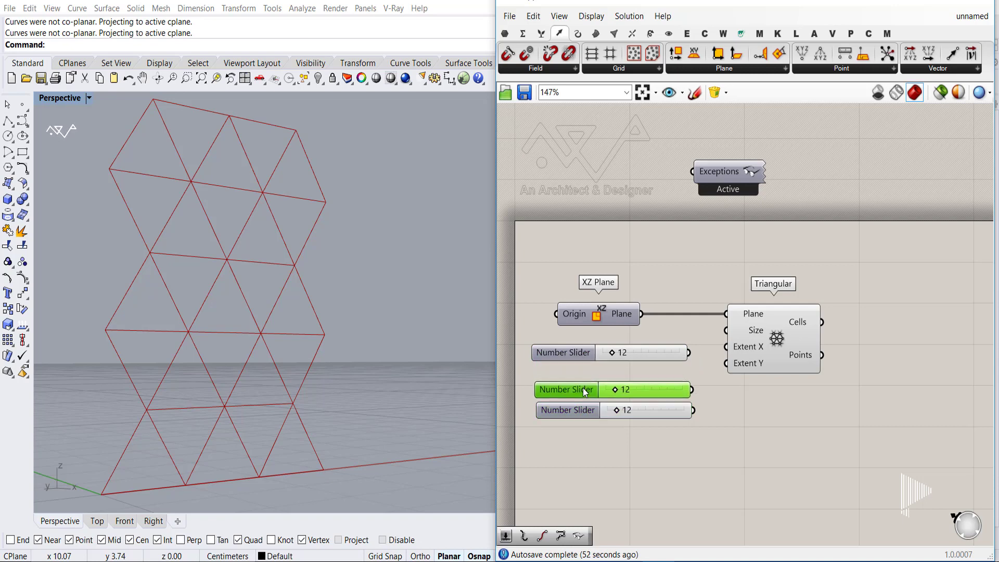
# Connect the first slider to the Triangular grid's Size input and set all three sliders to 1.
pyautogui.moveTo(689, 352); pyautogui.dragTo(726, 330)
pyautogui.moveTo(613, 352); pyautogui.dragTo(603, 352)
pyautogui.doubleClick(629, 390)
pyautogui.write('1')
pyautogui.click(672, 390)
pyautogui.doubleClick(635, 410)
pyautogui.write('1')
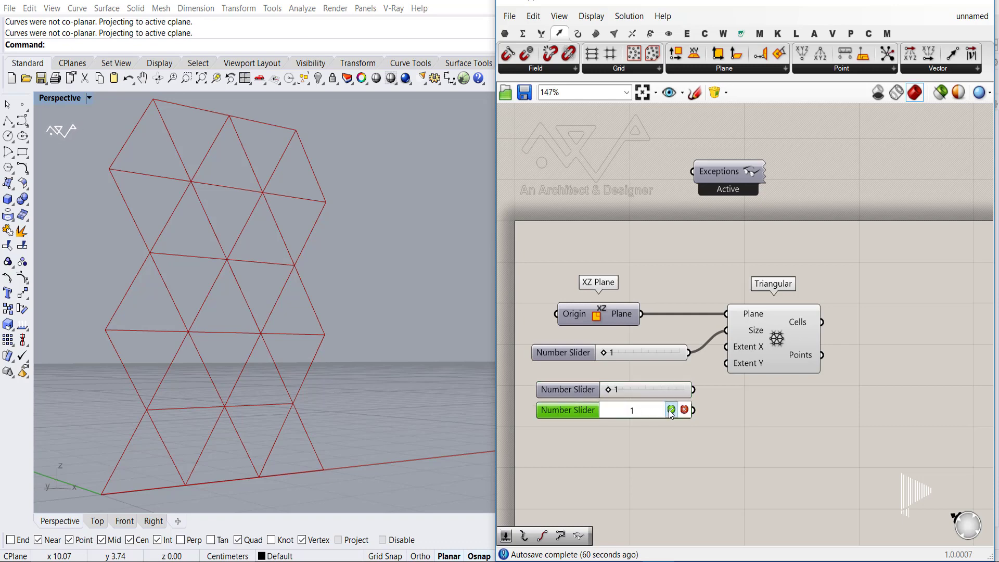
pyautogui.click(671, 410)
# Connect the two lower sliders to the grid's Extent X and Extent Y inputs and tidy the component layout.
pyautogui.moveTo(717, 336); pyautogui.dragTo(726, 346)
pyautogui.moveTo(694, 411); pyautogui.dragTo(726, 363)
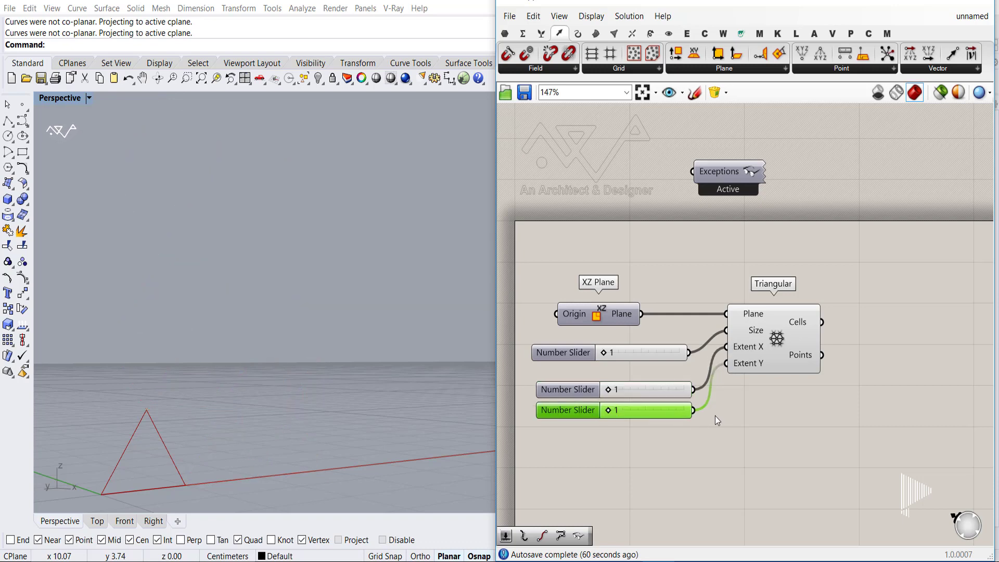
pyautogui.scroll(5, 207, 426)
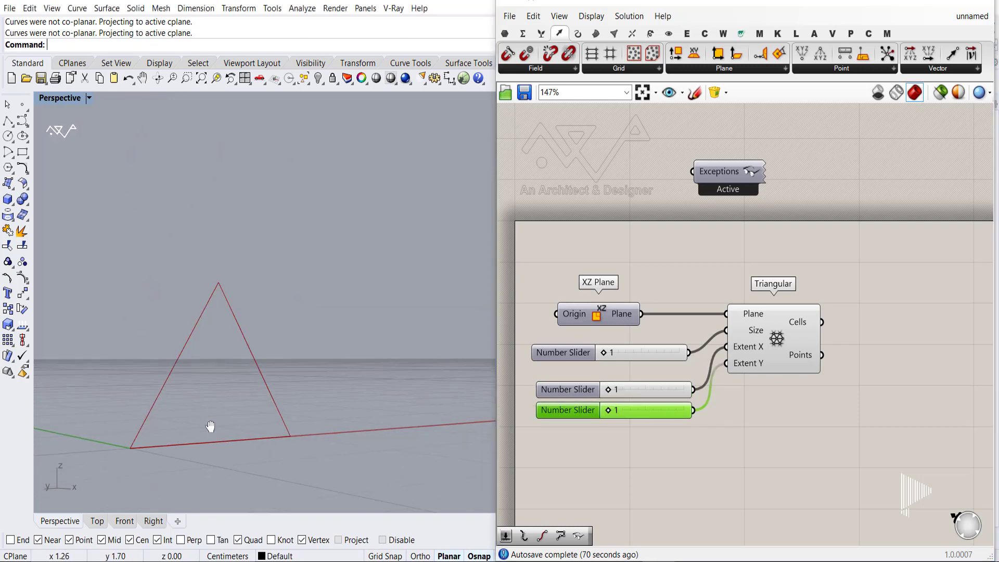
pyautogui.moveTo(671, 432); pyautogui.dragTo(590, 398)
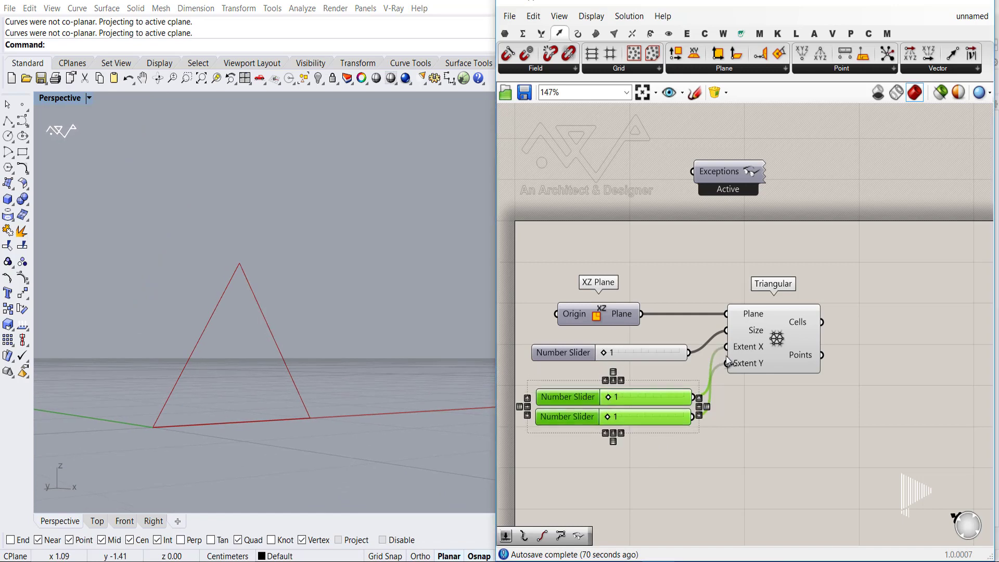
pyautogui.moveTo(754, 354); pyautogui.dragTo(760, 357)
pyautogui.click(785, 408)
pyautogui.moveTo(782, 425); pyautogui.dragTo(657, 403, button='right')
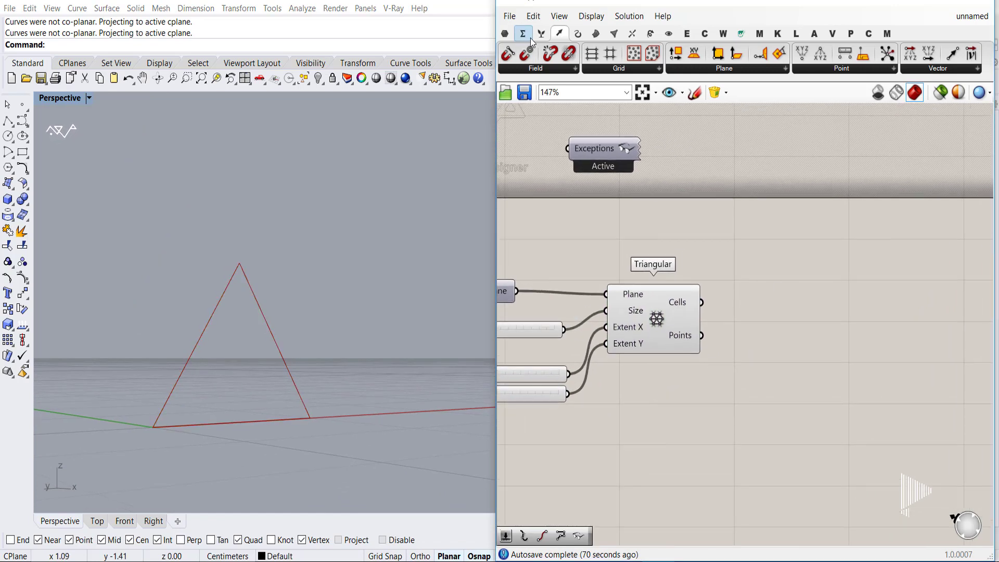
# Add an Explode curve component beside the Triangular grid and connect the grid's Cells output to its Curve input.
pyautogui.click(581, 35)
pyautogui.moveTo(879, 56); pyautogui.dragTo(871, 311)
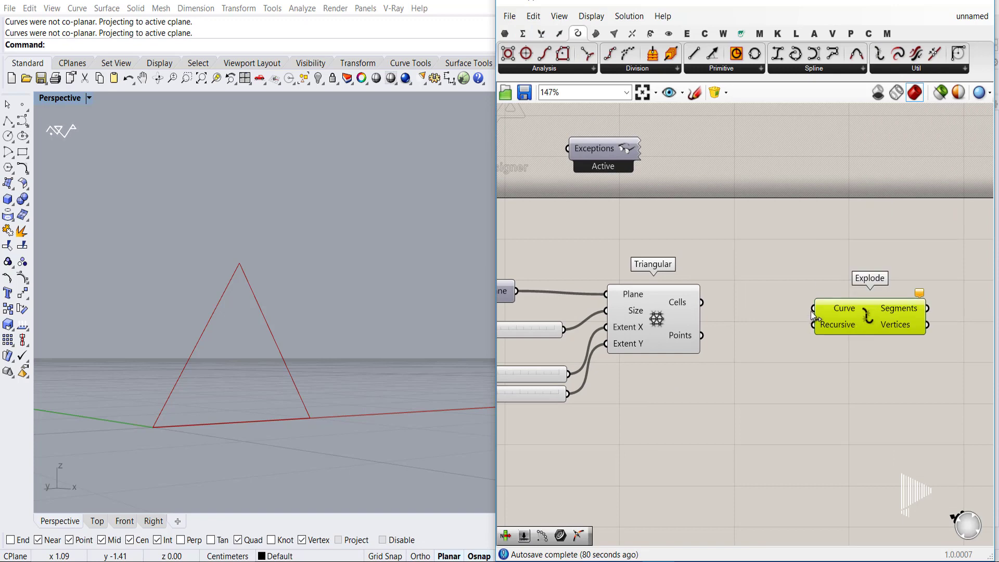
pyautogui.moveTo(712, 306); pyautogui.dragTo(702, 303)
pyautogui.moveTo(856, 317)
pyautogui.mouseDown()
pyautogui.moveTo(852, 299)
pyautogui.moveTo(841, 311)
pyautogui.mouseUp()
pyautogui.moveTo(717, 379); pyautogui.dragTo(643, 394, button='right')
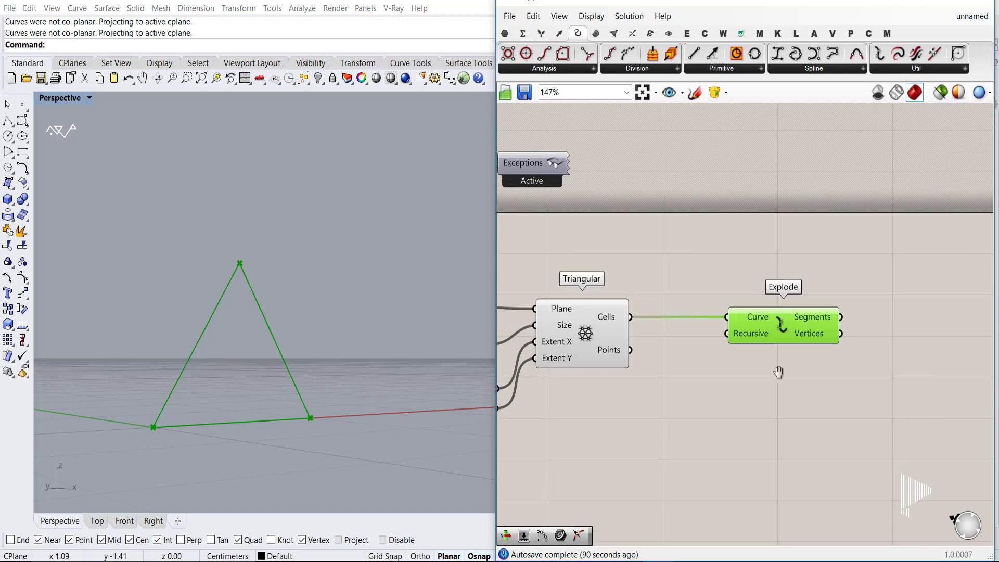
pyautogui.moveTo(798, 321); pyautogui.dragTo(732, 319)
pyautogui.click(738, 371)
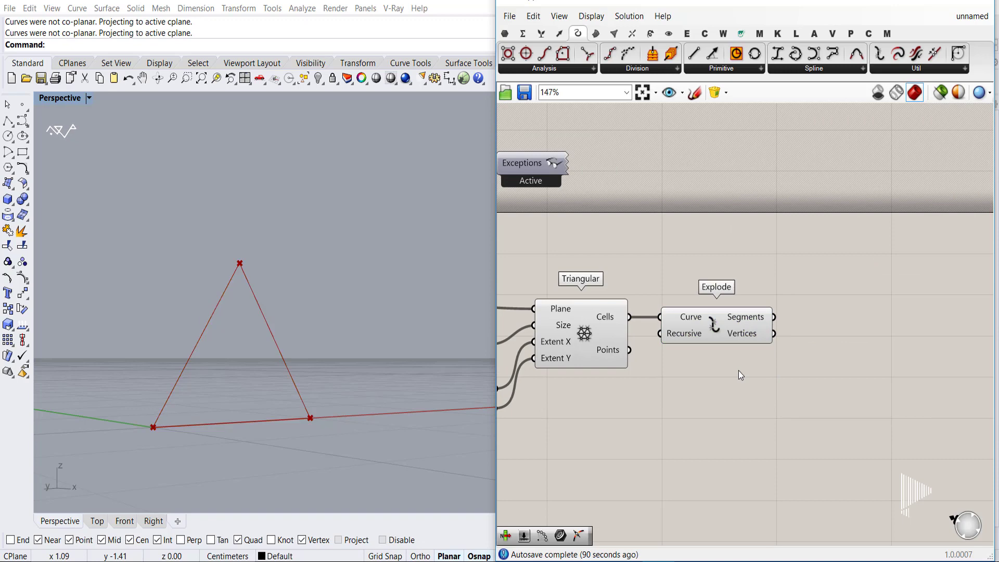
# Add a Point On Curve component at 0.500 and feed it from the Explode component's Segments output.
pyautogui.click(559, 71)
pyautogui.moveTo(536, 388); pyautogui.dragTo(865, 349)
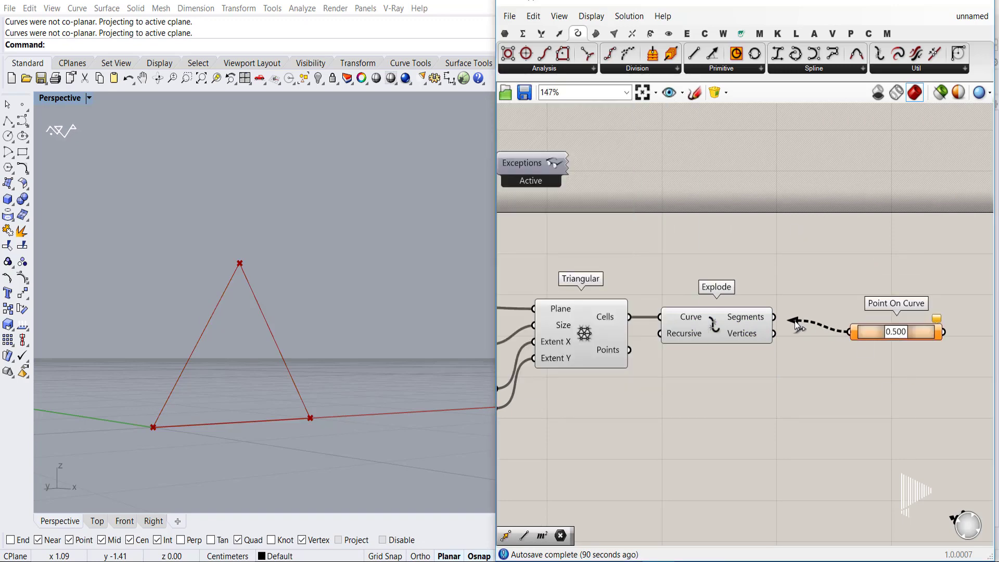
pyautogui.moveTo(797, 321); pyautogui.dragTo(775, 317)
pyautogui.moveTo(868, 333); pyautogui.dragTo(846, 317)
pyautogui.moveTo(865, 370); pyautogui.dragTo(767, 346, button='right')
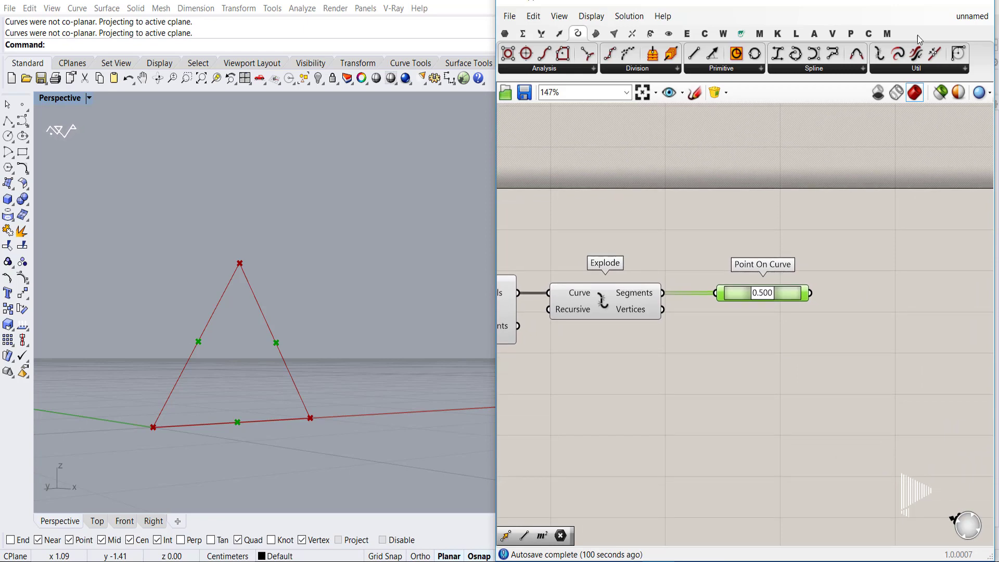
pyautogui.moveTo(894, 287); pyautogui.dragTo(894, 289)
pyautogui.moveTo(835, 282); pyautogui.dragTo(809, 293)
pyautogui.moveTo(796, 296); pyautogui.dragTo(772, 296)
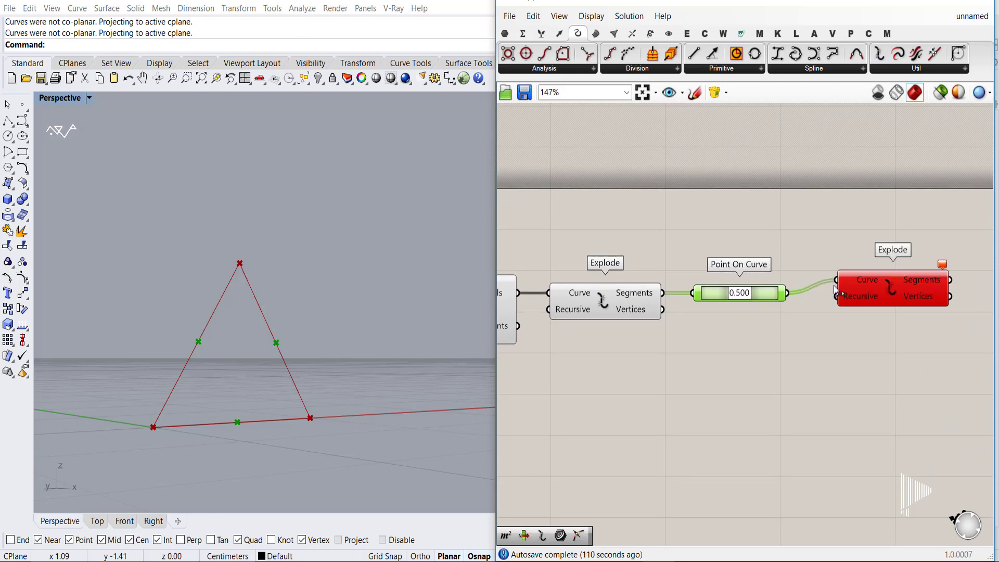
pyautogui.moveTo(843, 286); pyautogui.dragTo(735, 262)
pyautogui.click(867, 308)
pyautogui.press('Delete')
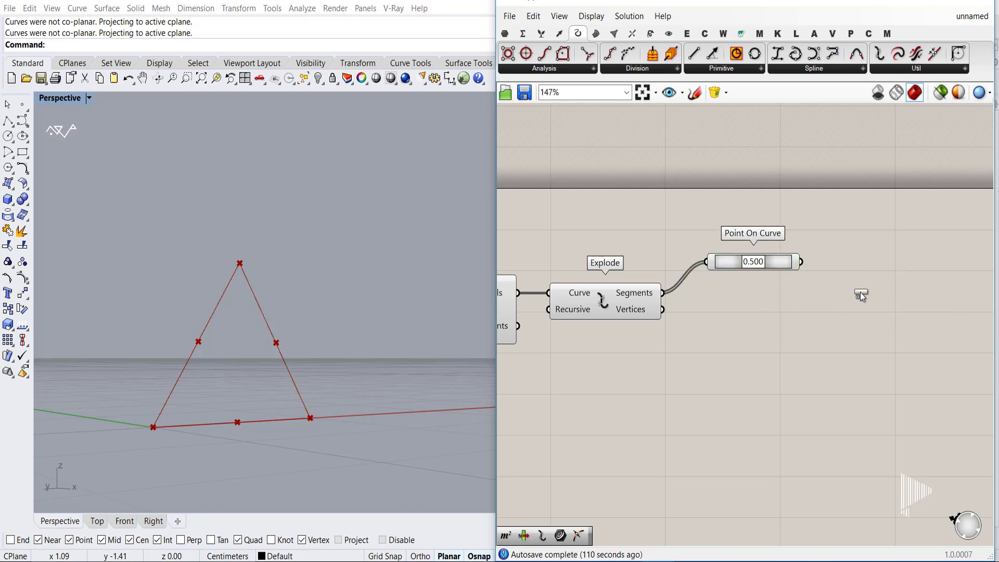
# Add a PolyLine component, connect Point On Curve to its Vertices input, and set Closed to true.
pyautogui.click(862, 296)
pyautogui.moveTo(836, 289); pyautogui.dragTo(764, 283)
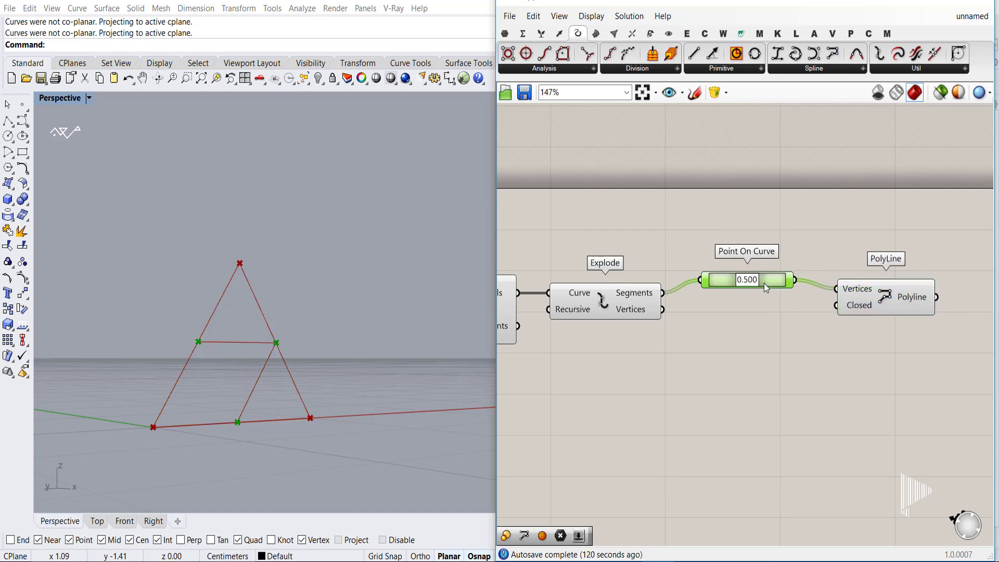
pyautogui.rightClick(860, 306)
pyautogui.moveTo(892, 435)
pyautogui.click(829, 455)
pyautogui.moveTo(856, 338); pyautogui.dragTo(653, 335, button='right')
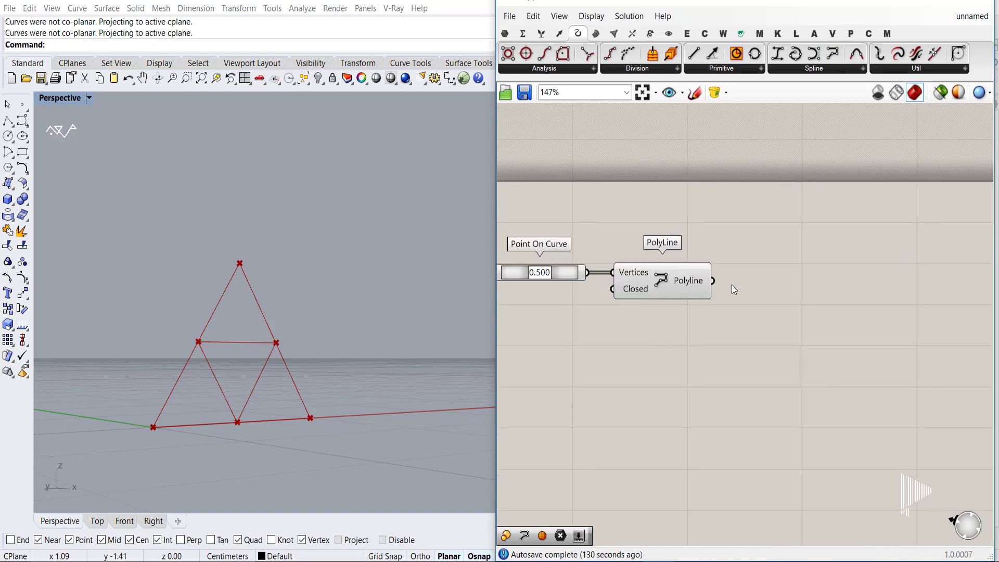
# Add a Scale component and connect the Polyline output to its Geometry input.
pyautogui.doubleClick(738, 335)
pyautogui.write('scale')
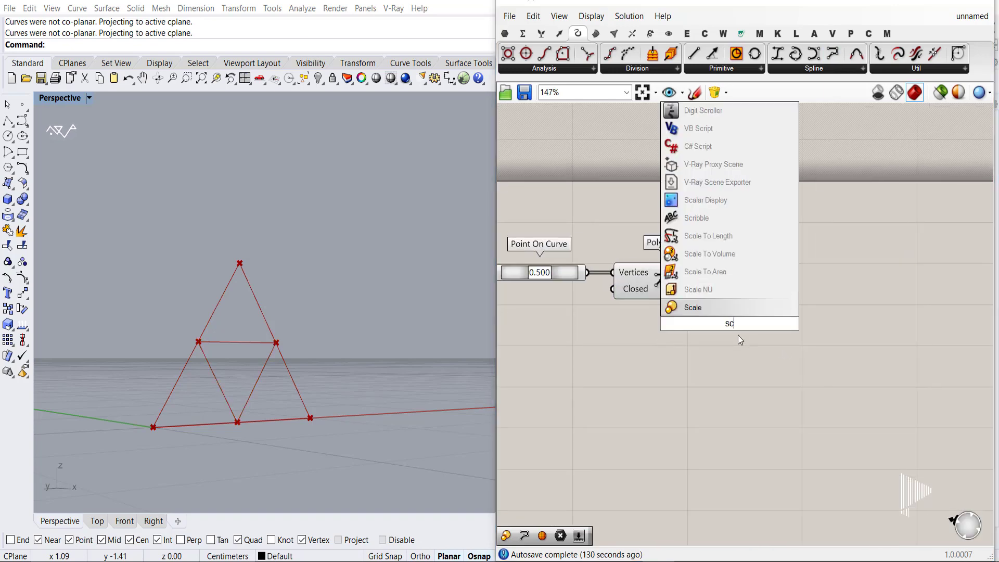
pyautogui.click(693, 307)
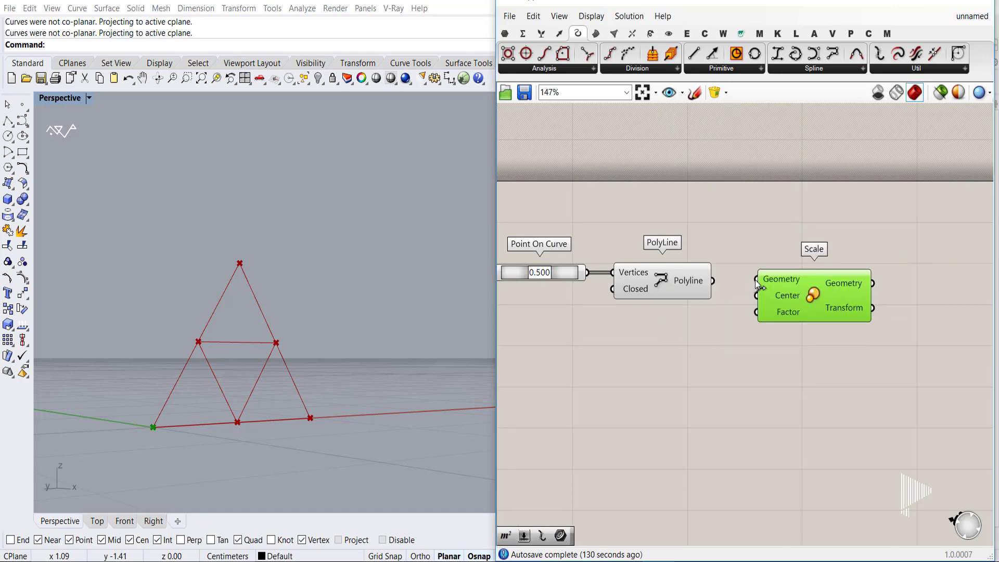
pyautogui.scroll(-3, 727, 312)
# Add an Area component below Point On Curve and connect the Triangular grid's Cells output to its Geometry input.
pyautogui.doubleClick(666, 349)
pyautogui.write('are')
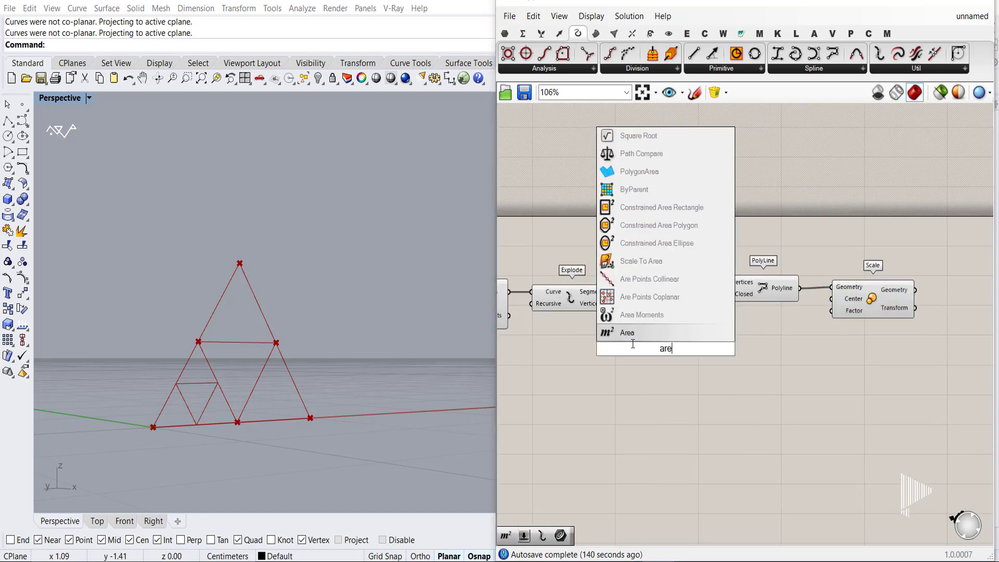
pyautogui.click(629, 335)
pyautogui.moveTo(631, 371); pyautogui.dragTo(704, 380, button='right')
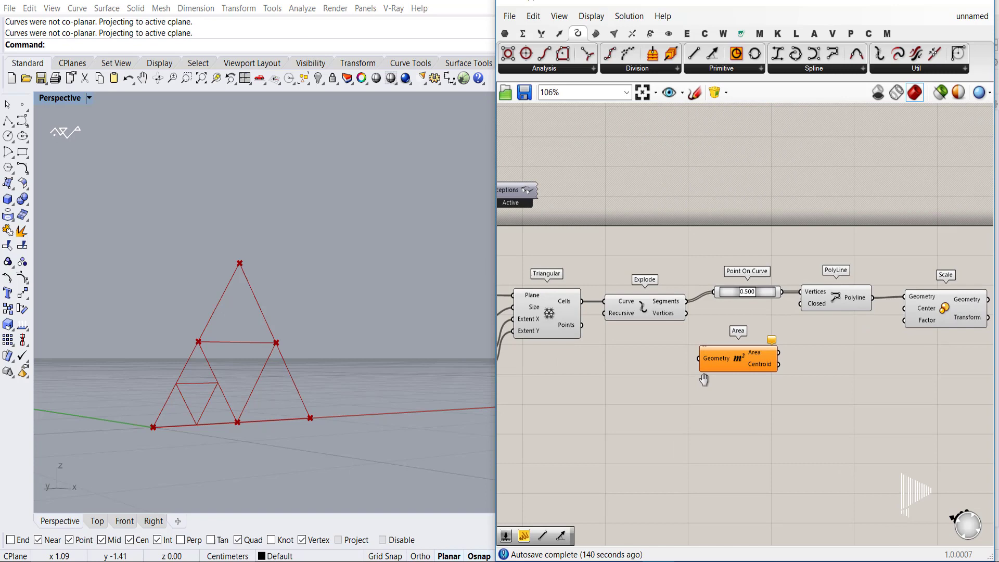
pyautogui.click(562, 309)
pyautogui.click(640, 310)
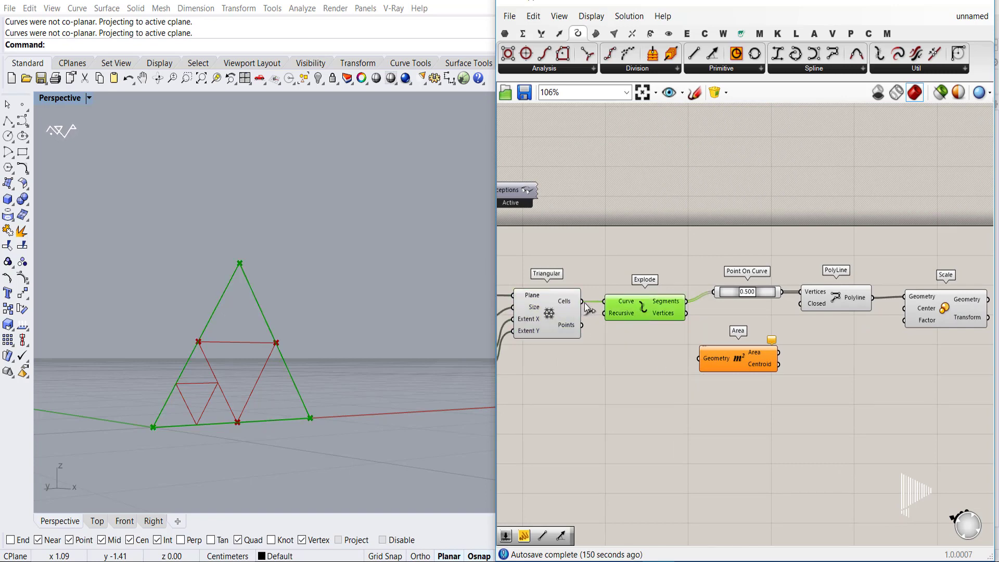
pyautogui.moveTo(582, 302); pyautogui.dragTo(698, 358)
pyautogui.moveTo(762, 363); pyautogui.dragTo(630, 377, button='right')
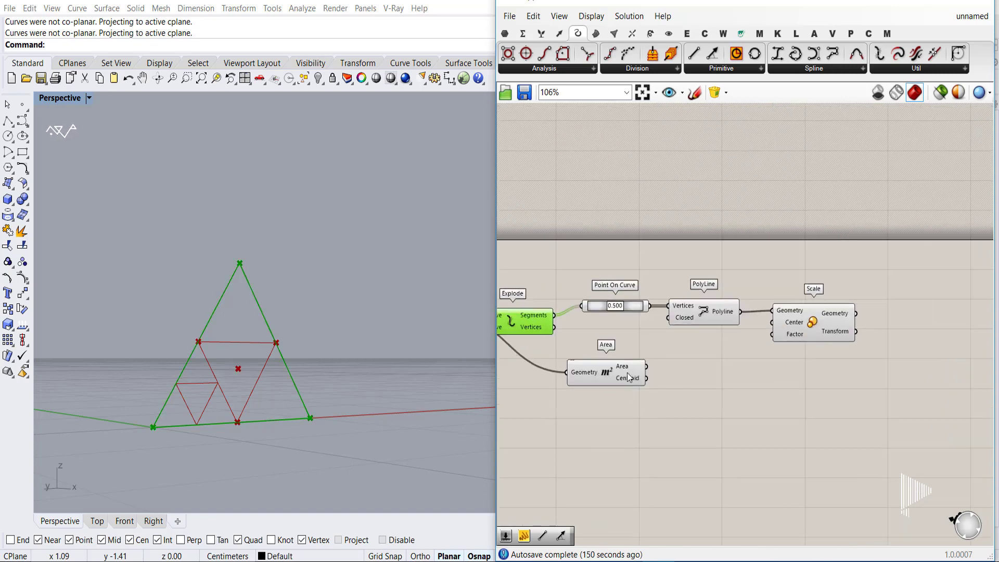
# Move the Area component below PolyLine and connect its Centroid output to the Scale component's Center input.
pyautogui.moveTo(627, 373); pyautogui.dragTo(716, 348)
pyautogui.moveTo(716, 348); pyautogui.dragTo(613, 356, button='right')
pyautogui.scroll(1, 592, 358)
pyautogui.moveTo(592, 358); pyautogui.dragTo(603, 358)
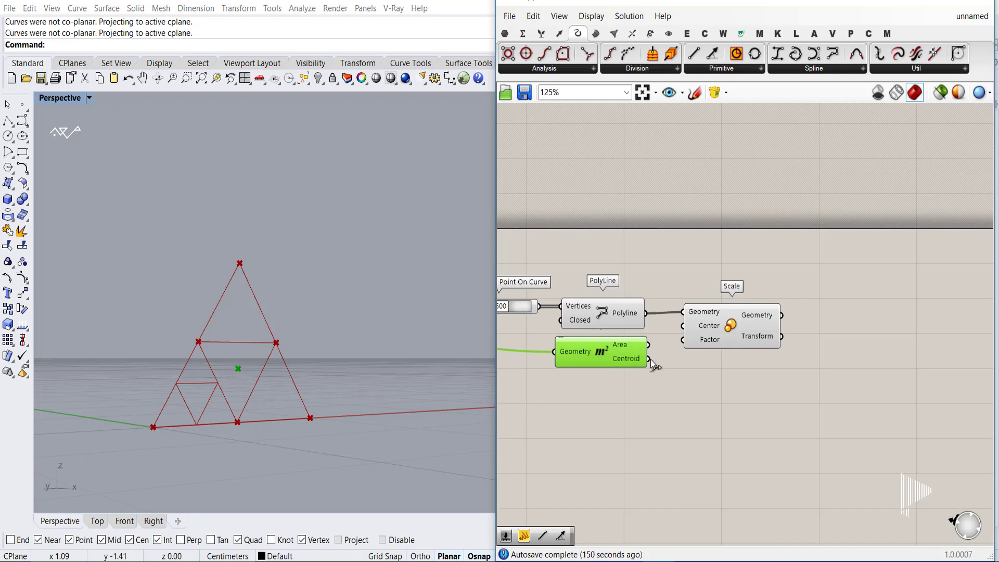
pyautogui.moveTo(731, 336); pyautogui.dragTo(745, 338)
# Turn off the preview of the PolyLine component.
pyautogui.click(600, 308)
pyautogui.middleClick(600, 308)
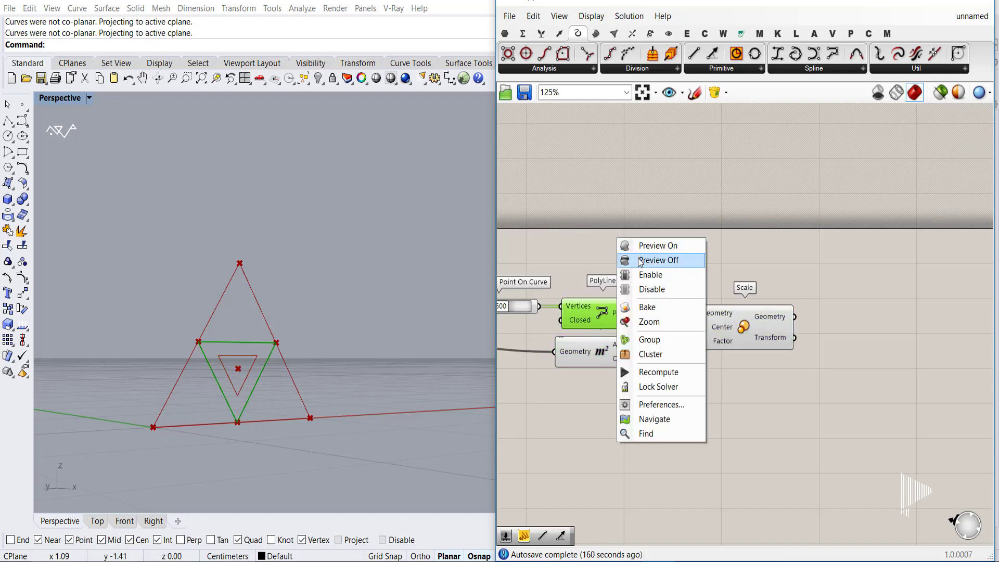
pyautogui.click(643, 260)
# Add a number slider below the Area component, connect it to Scale's Factor input, and set it to 1.
pyautogui.doubleClick(622, 411)
pyautogui.write('12')
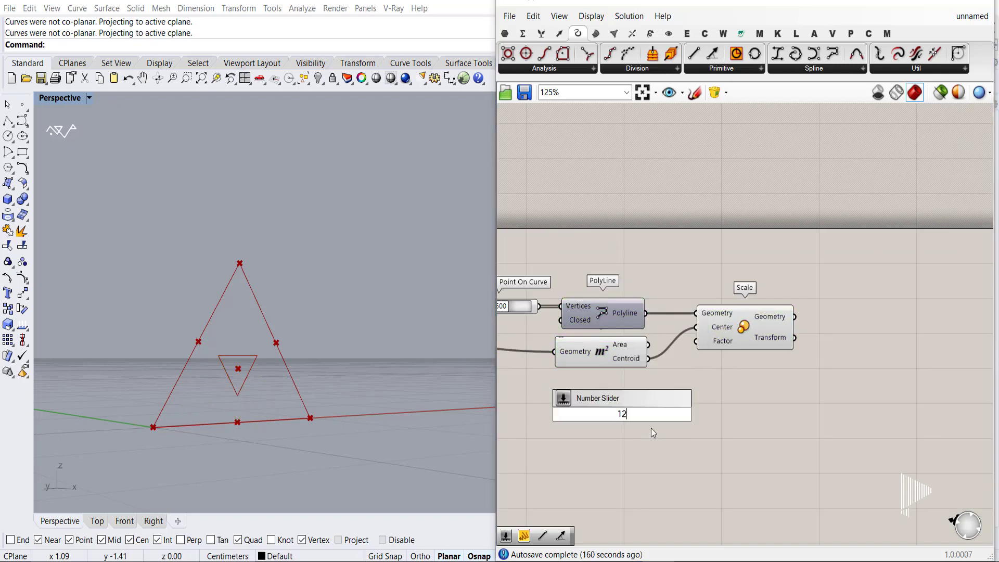
pyautogui.press('Return')
pyautogui.moveTo(603, 408); pyautogui.dragTo(585, 389)
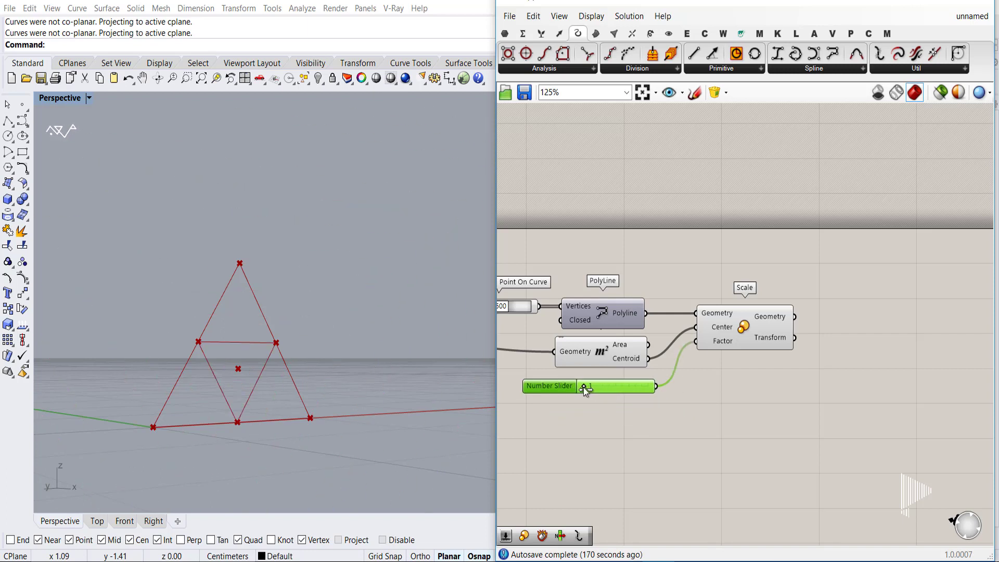
# Switch the Scale Factor slider to floating-point values with a minimum of -1 and a maximum of 0.
pyautogui.doubleClick(558, 389)
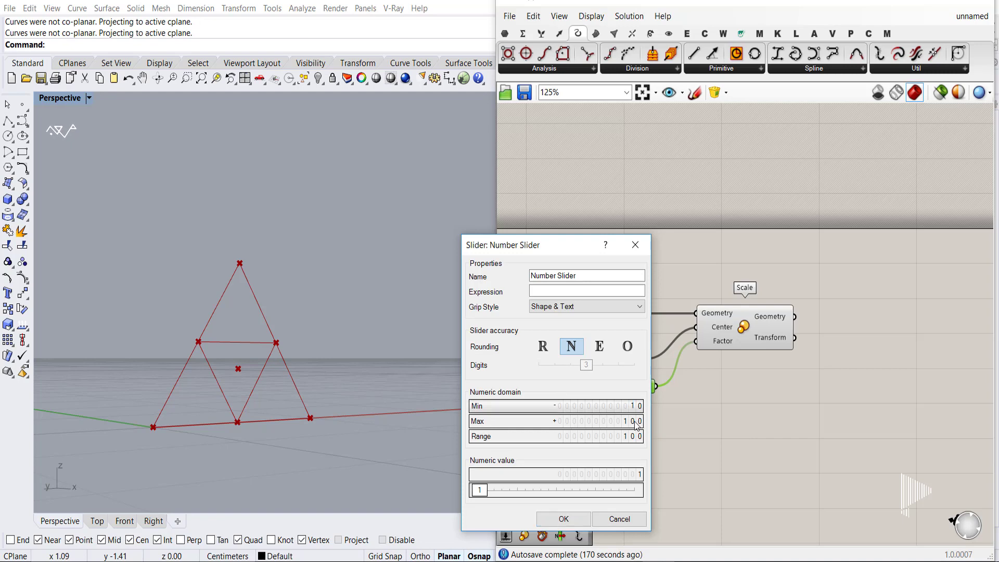
pyautogui.moveTo(628, 427); pyautogui.dragTo(628, 416)
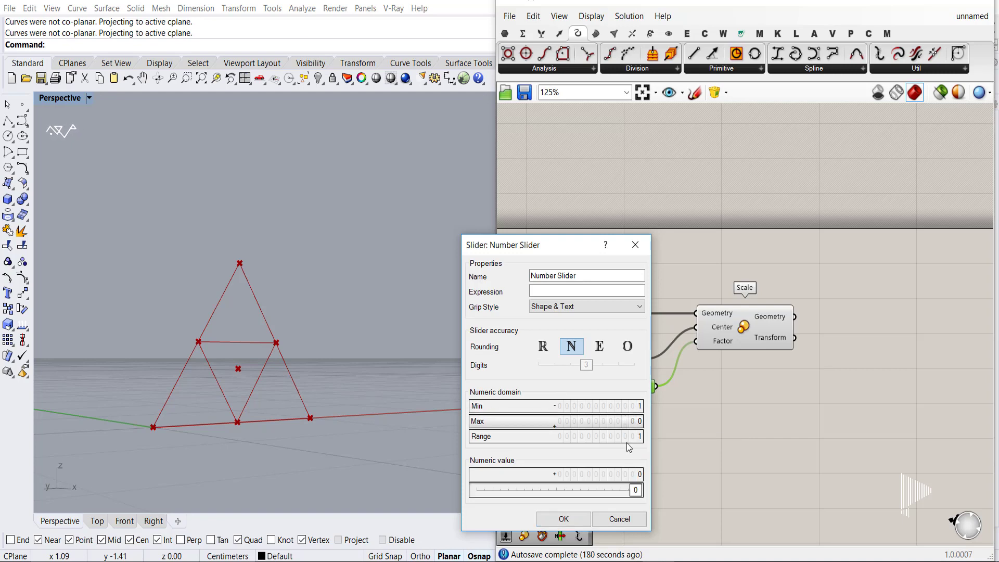
pyautogui.click(544, 348)
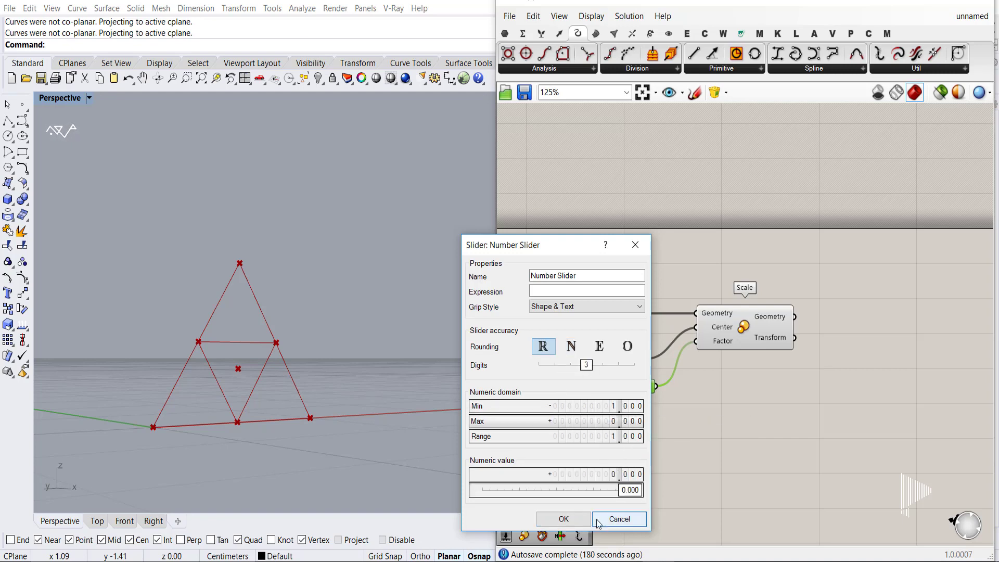
pyautogui.click(578, 519)
# Extend the Factor slider's maximum so it accepts positive values and set the slider to 0.800.
pyautogui.moveTo(648, 388)
pyautogui.mouseDown()
pyautogui.moveTo(567, 391)
pyautogui.moveTo(629, 391)
pyautogui.mouseUp()
pyautogui.doubleClick(575, 392)
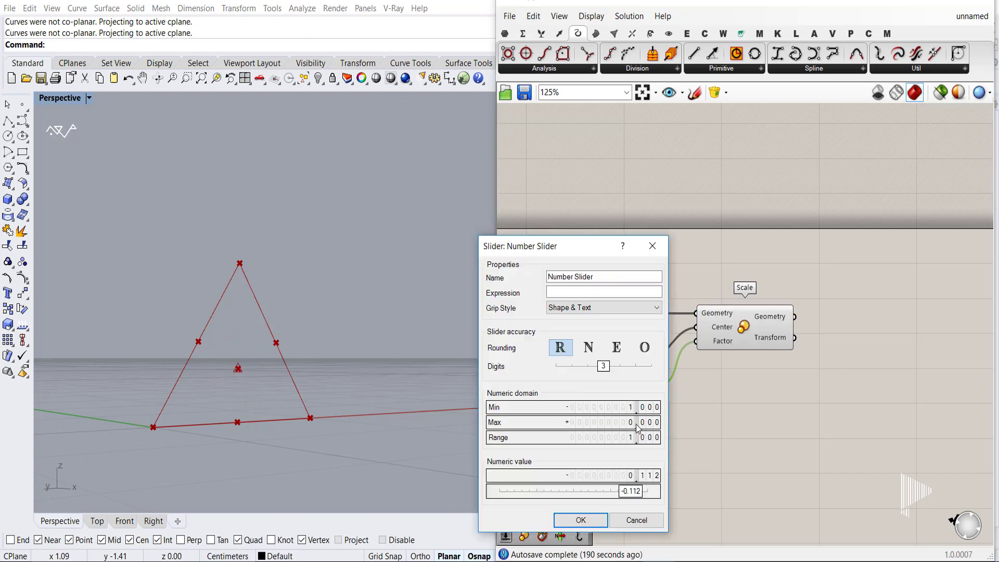
pyautogui.click(586, 521)
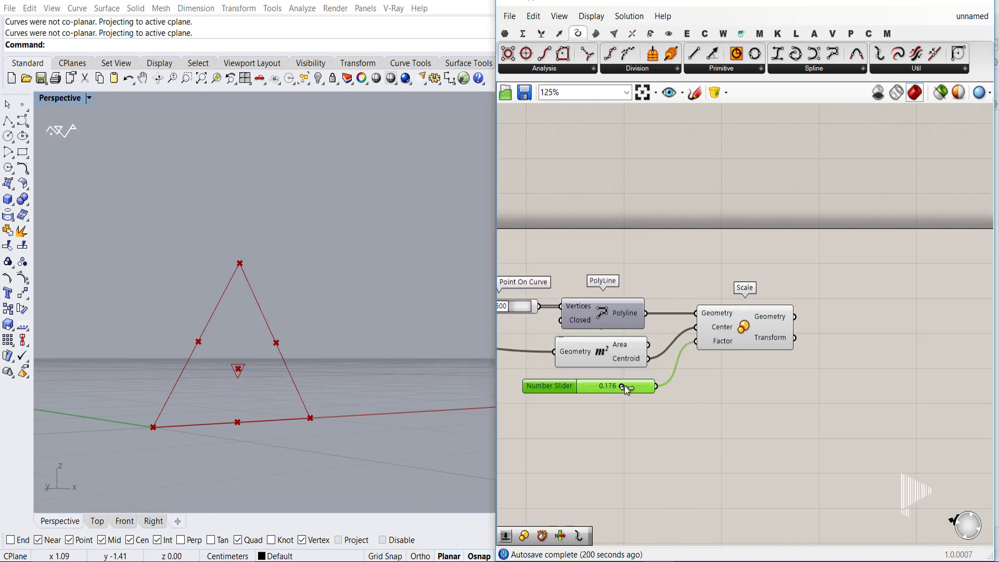
pyautogui.moveTo(626, 390); pyautogui.dragTo(648, 393)
# Add an Explode component after Scale and connect Scale's Geometry output to its Curve input.
pyautogui.moveTo(848, 398); pyautogui.dragTo(784, 378, button='right')
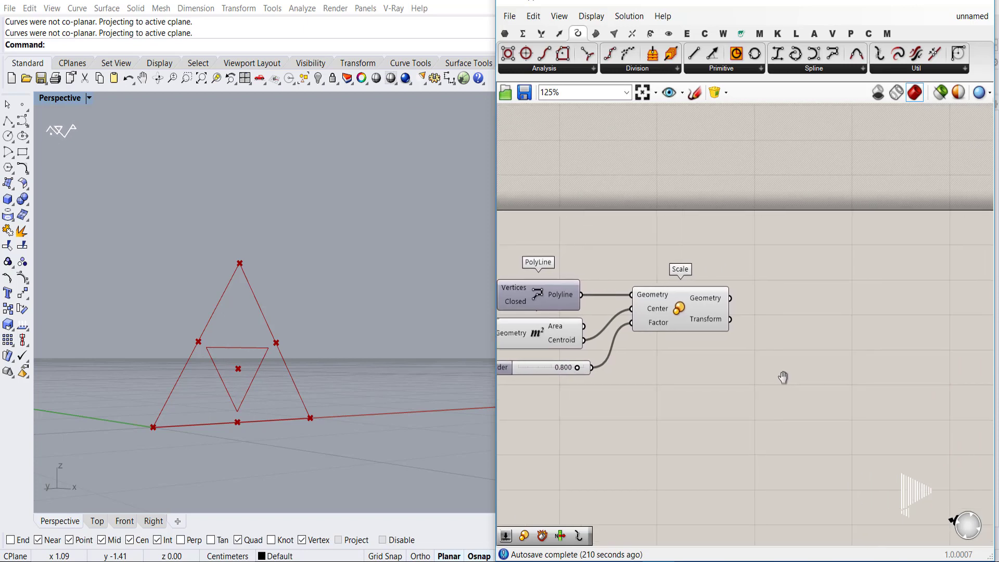
pyautogui.moveTo(827, 183); pyautogui.dragTo(827, 304)
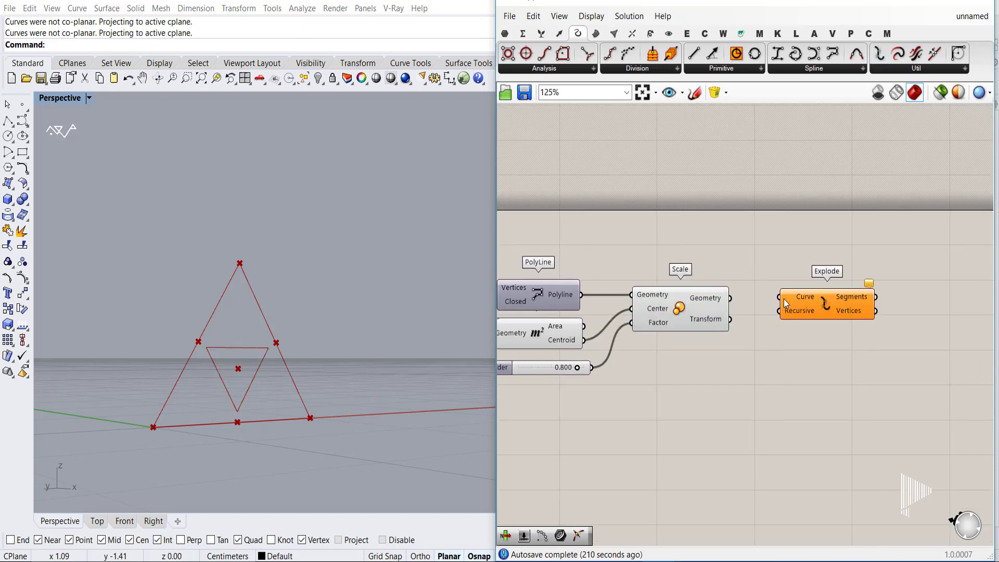
pyautogui.moveTo(728, 303); pyautogui.dragTo(729, 301)
pyautogui.moveTo(825, 304); pyautogui.dragTo(825, 314)
# Tidy the layout by shifting the Factor slider slightly and moving the new Explode component closer to Scale.
pyautogui.moveTo(674, 394); pyautogui.dragTo(737, 399, button='right')
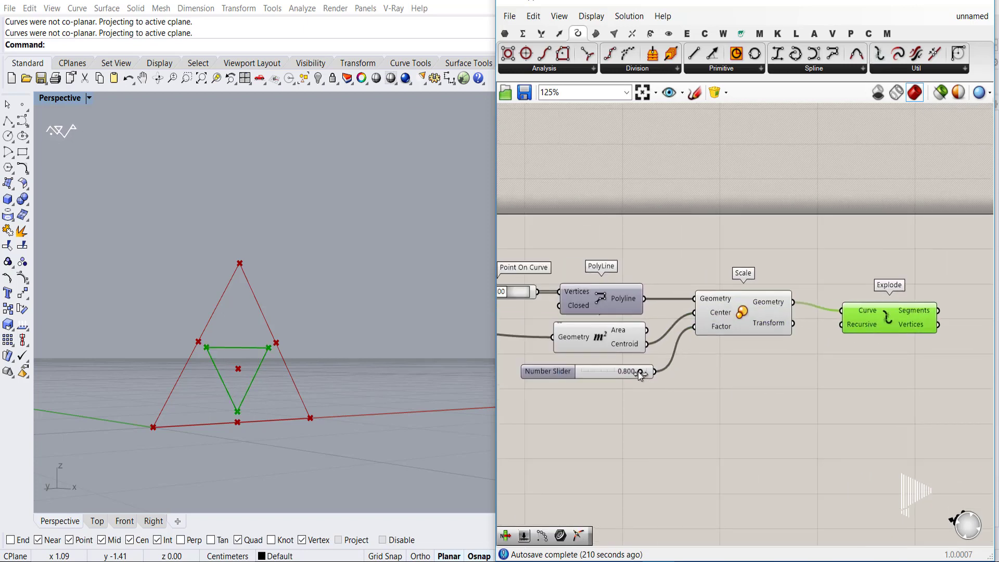
pyautogui.click(634, 371)
pyautogui.moveTo(636, 373); pyautogui.dragTo(635, 378)
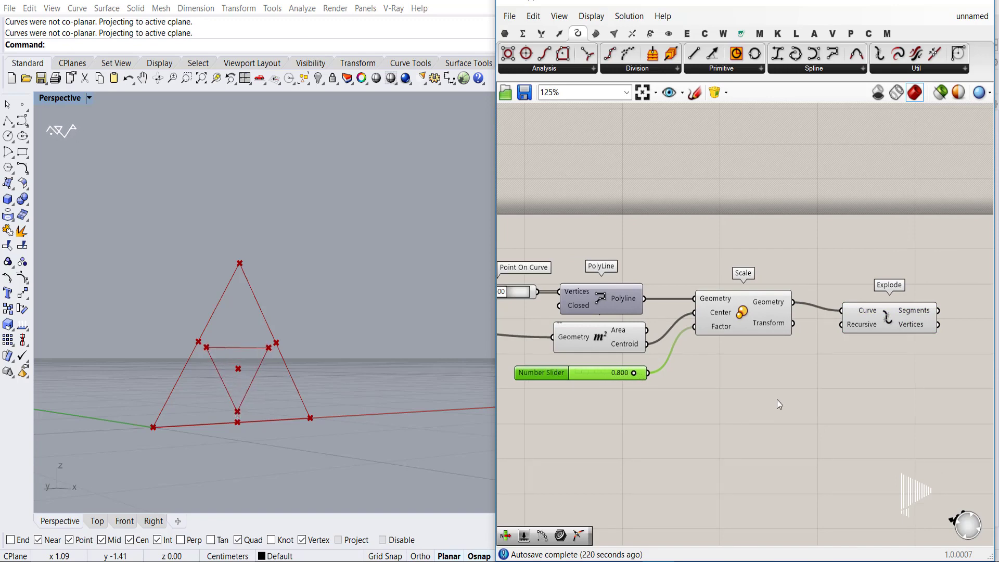
pyautogui.moveTo(782, 387); pyautogui.dragTo(689, 394, button='right')
pyautogui.click(791, 313)
pyautogui.moveTo(791, 313); pyautogui.dragTo(776, 307)
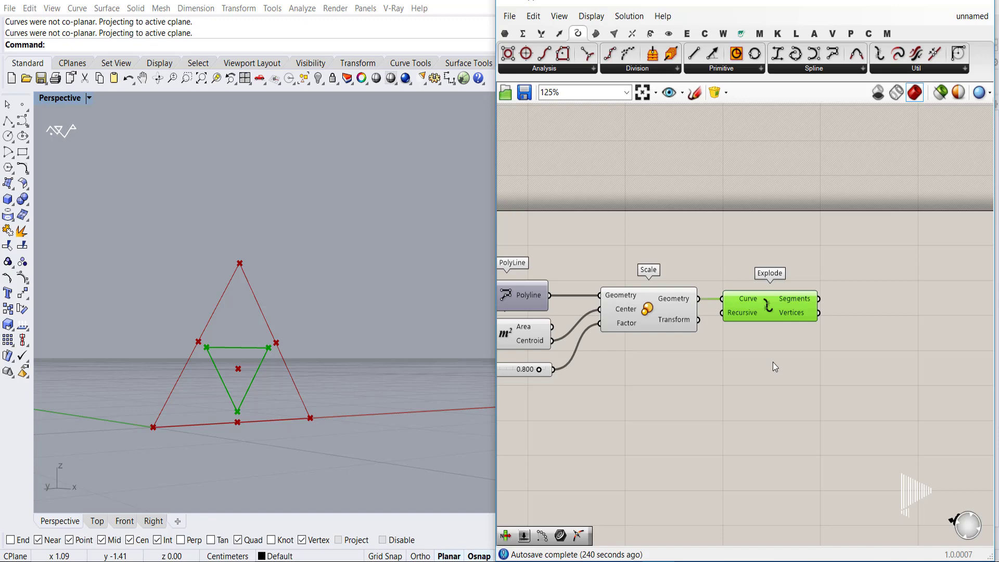
# Add a Line SDL component below Scale and connect Area's Centroid output to its Start input.
pyautogui.click(683, 463)
pyautogui.moveTo(593, 391); pyautogui.dragTo(748, 366, button='right')
pyautogui.moveTo(832, 429); pyautogui.dragTo(823, 406)
pyautogui.scroll(-1, 741, 389)
pyautogui.moveTo(713, 326); pyautogui.dragTo(783, 394)
# Add Unit Y and Negative components and chain the unit vector through Negative into Line SDL's Direction input.
pyautogui.doubleClick(691, 424)
pyautogui.write('y')
pyautogui.press('Return')
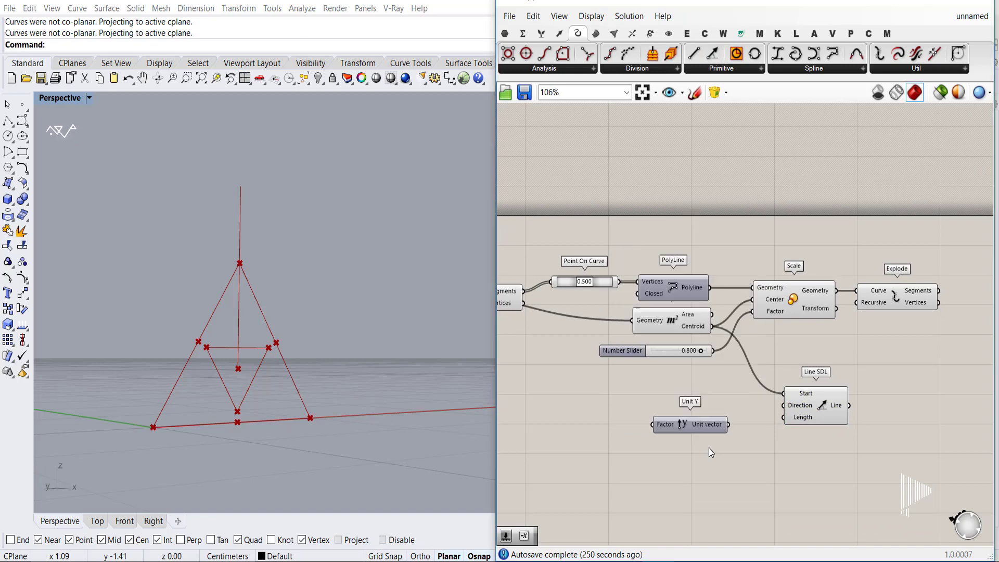
pyautogui.doubleClick(709, 447)
pyautogui.write('neg')
pyautogui.press('Return')
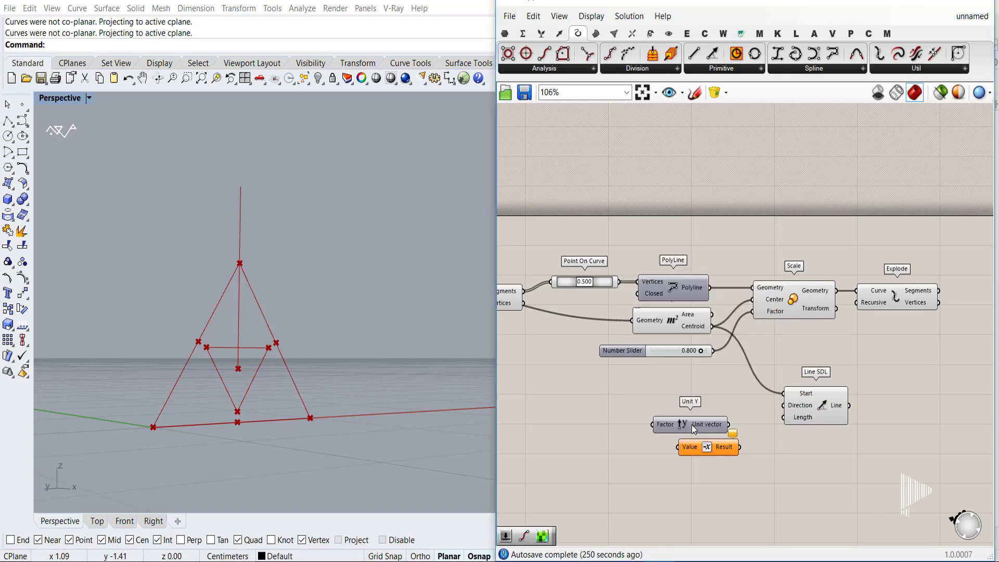
pyautogui.moveTo(767, 416); pyautogui.dragTo(783, 405)
pyautogui.moveTo(682, 430); pyautogui.dragTo(704, 414)
# Add a number slider for Line SDL's Length input, set it to 0.39, and align Negative and Unit Y above it.
pyautogui.doubleClick(693, 456)
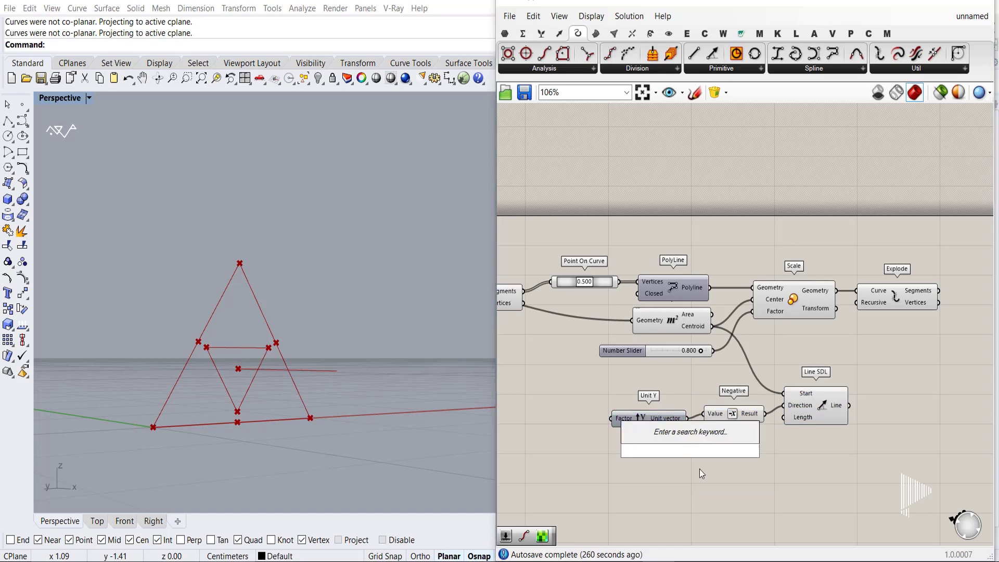
pyautogui.write('5')
pyautogui.press('Return')
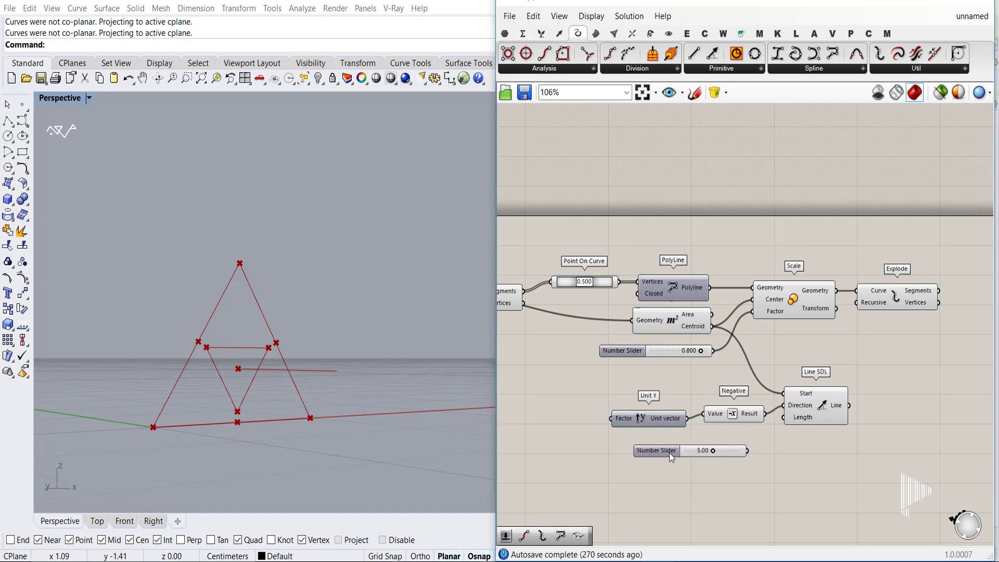
pyautogui.moveTo(671, 457); pyautogui.dragTo(724, 408)
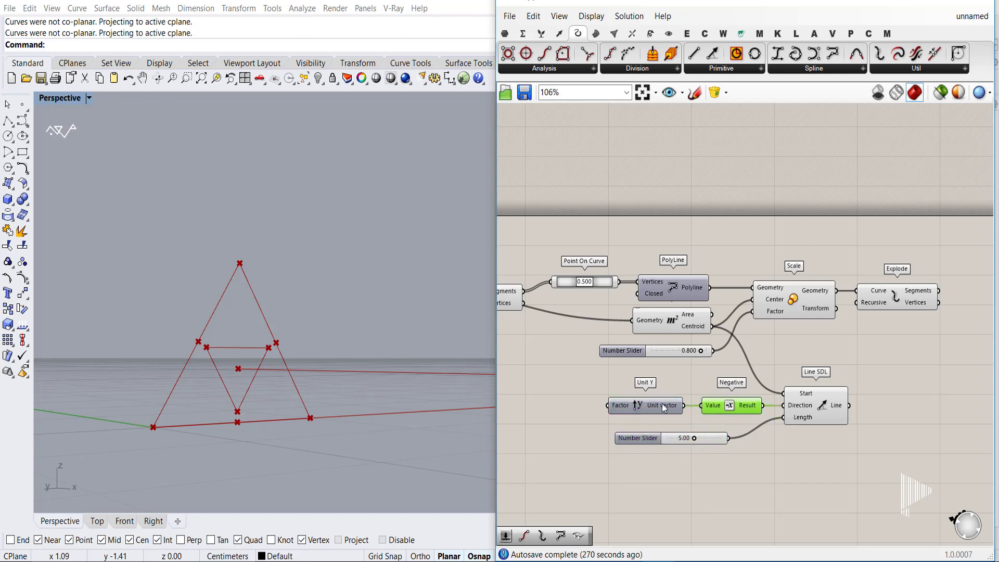
pyautogui.moveTo(663, 409); pyautogui.dragTo(666, 410)
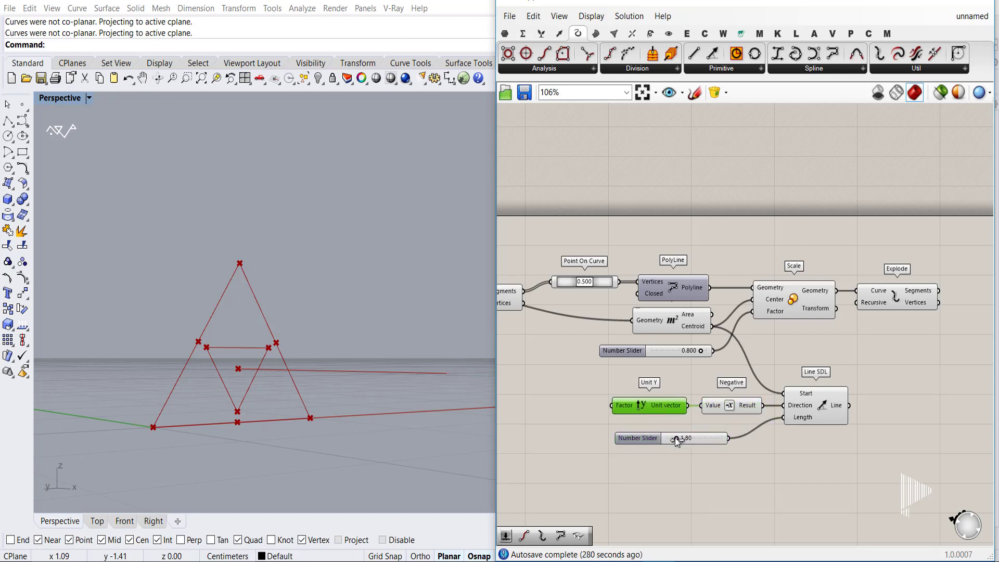
pyautogui.moveTo(808, 483); pyautogui.dragTo(718, 484, button='right')
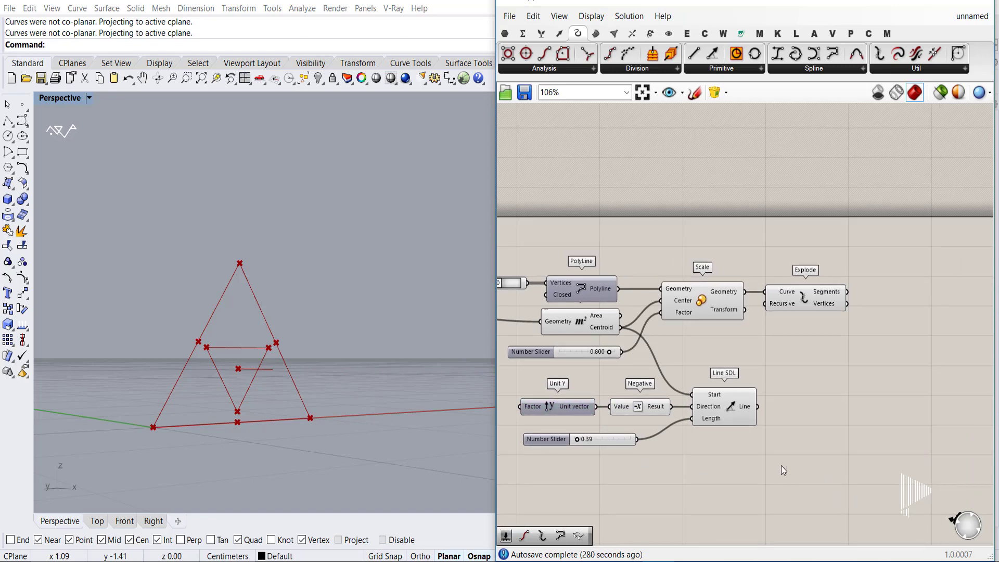
# Add an End Points component beside Line SDL and connect the Line output to its Curve input.
pyautogui.doubleClick(805, 481)
pyautogui.moveTo(824, 376); pyautogui.dragTo(802, 402)
pyautogui.click(754, 466)
# Set the Scale Factor slider to 0.819.
pyautogui.click(704, 306)
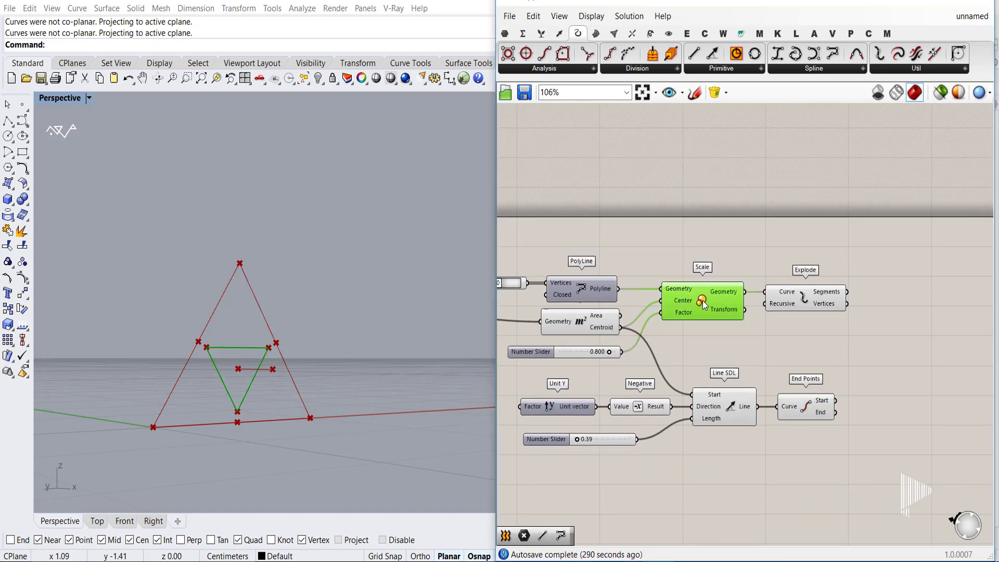
pyautogui.moveTo(711, 342); pyautogui.dragTo(749, 343, button='right')
pyautogui.moveTo(646, 354)
pyautogui.mouseDown()
pyautogui.moveTo(629, 356)
pyautogui.moveTo(648, 355)
pyautogui.mouseUp()
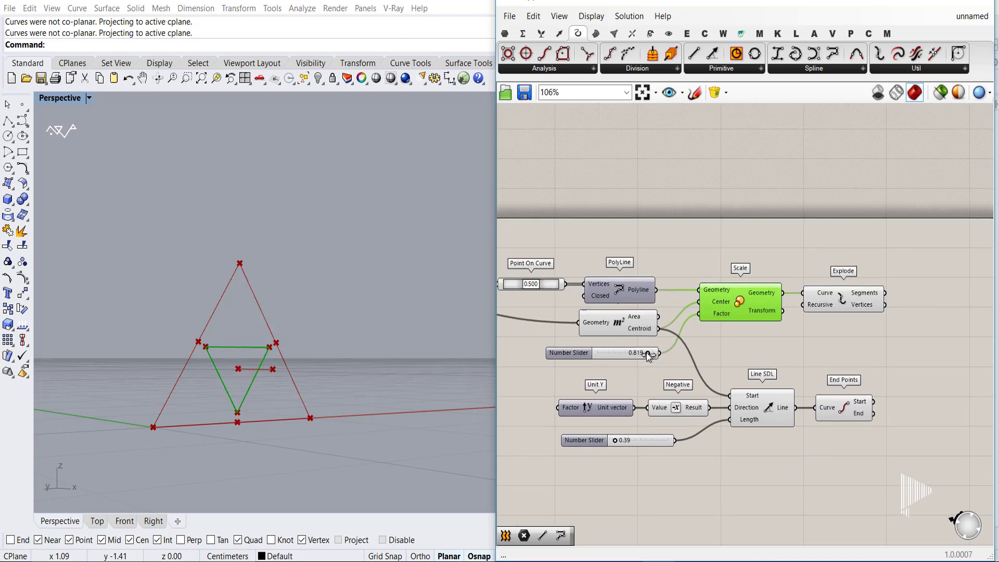
# Add a Point On Curve component at 0.500 and connect the inner triangle's Explode Segments output to it.
pyautogui.click(848, 306)
pyautogui.moveTo(853, 312); pyautogui.dragTo(740, 318, button='right')
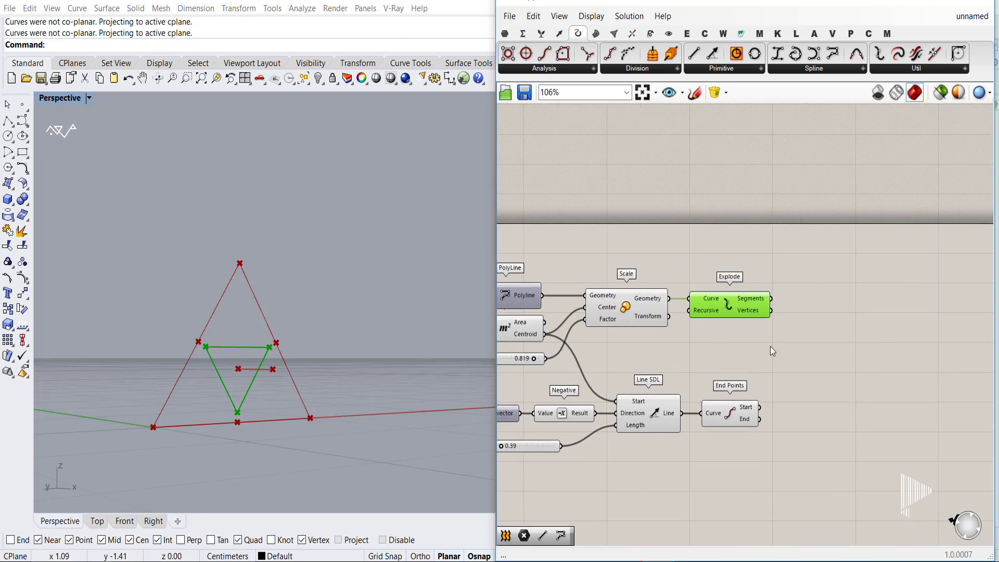
pyautogui.click(751, 357)
pyautogui.click(569, 69)
pyautogui.click(542, 305)
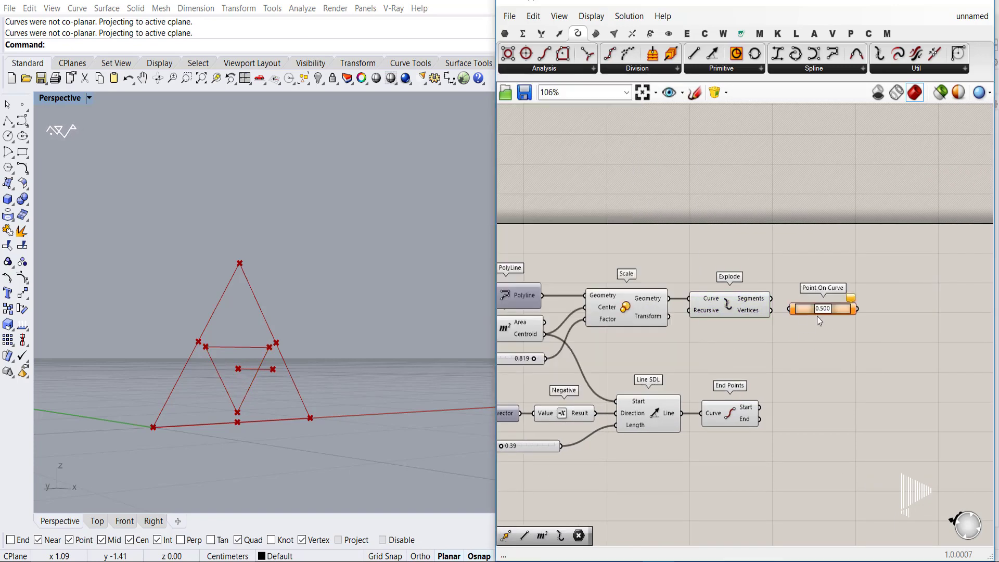
pyautogui.click(807, 305)
# Set the Scale Factor slider to 0.593 to shrink the inner triangle.
pyautogui.moveTo(800, 337); pyautogui.dragTo(746, 310, button='right')
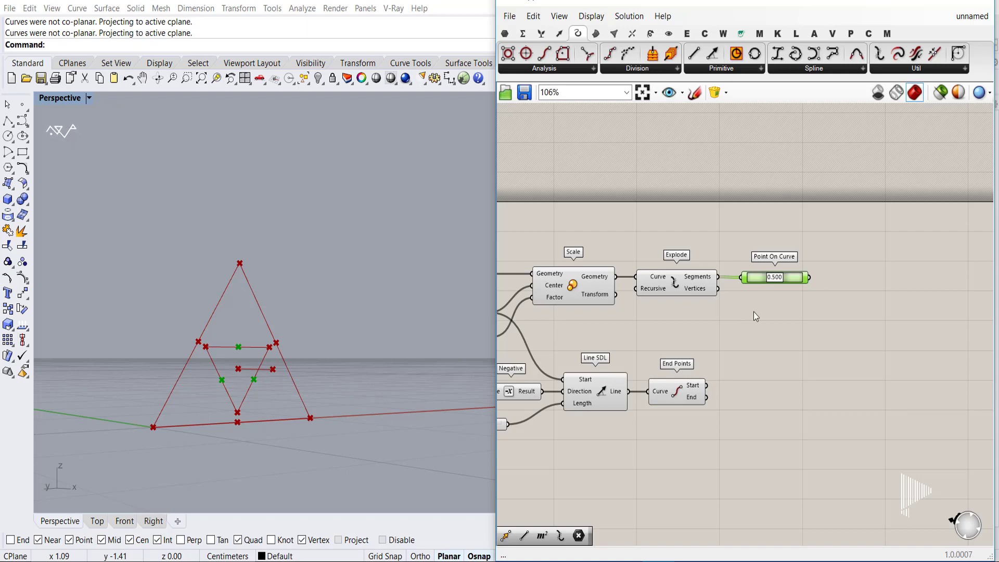
pyautogui.moveTo(700, 308); pyautogui.dragTo(754, 317, button='right')
pyautogui.click(769, 284)
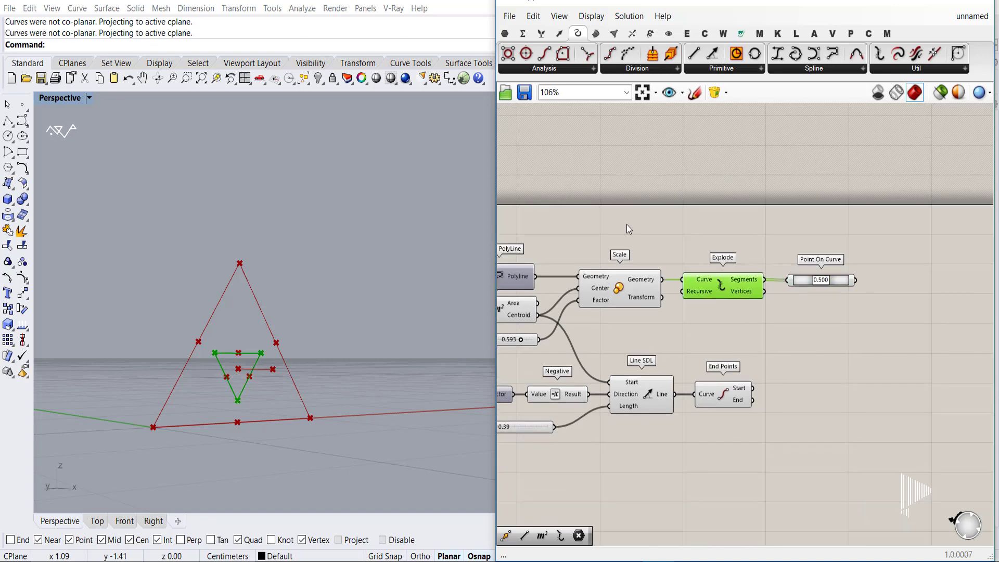
# Add a List Item component below Point On Curve and connect the inner triangle's Explode Vertices output to its List input.
pyautogui.click(542, 33)
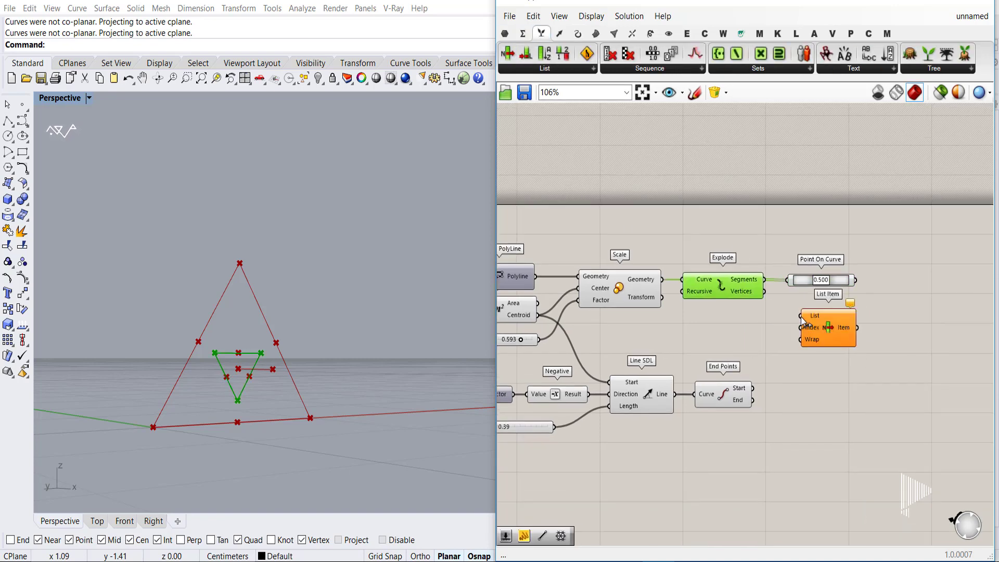
pyautogui.moveTo(802, 317); pyautogui.dragTo(764, 292)
pyautogui.click(838, 341)
# Add the +1 and +2 outputs to the List Item component for the inner triangle's vertices.
pyautogui.scroll(8, 841, 351)
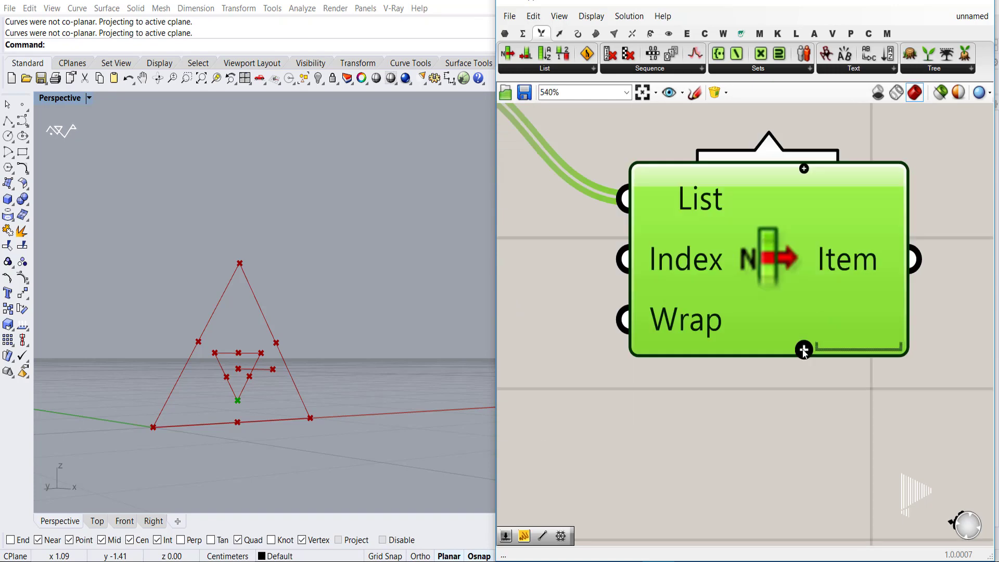
pyautogui.click(804, 351)
pyautogui.click(805, 351)
pyautogui.scroll(-5, 798, 396)
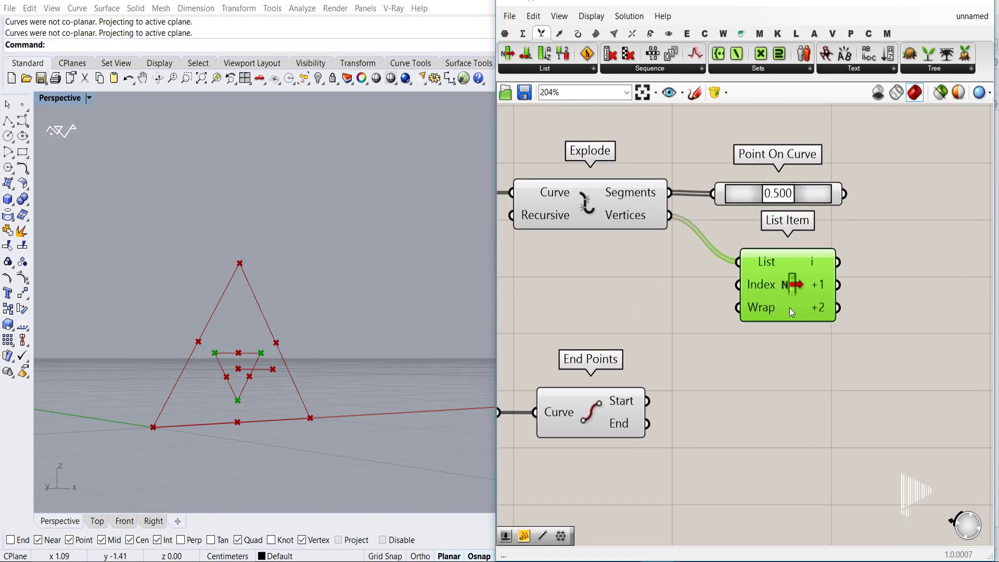
pyautogui.scroll(-2, 789, 380)
# Add a second List Item below the first and connect the outer triangle's Explode Vertices output to its List input.
pyautogui.click(677, 362)
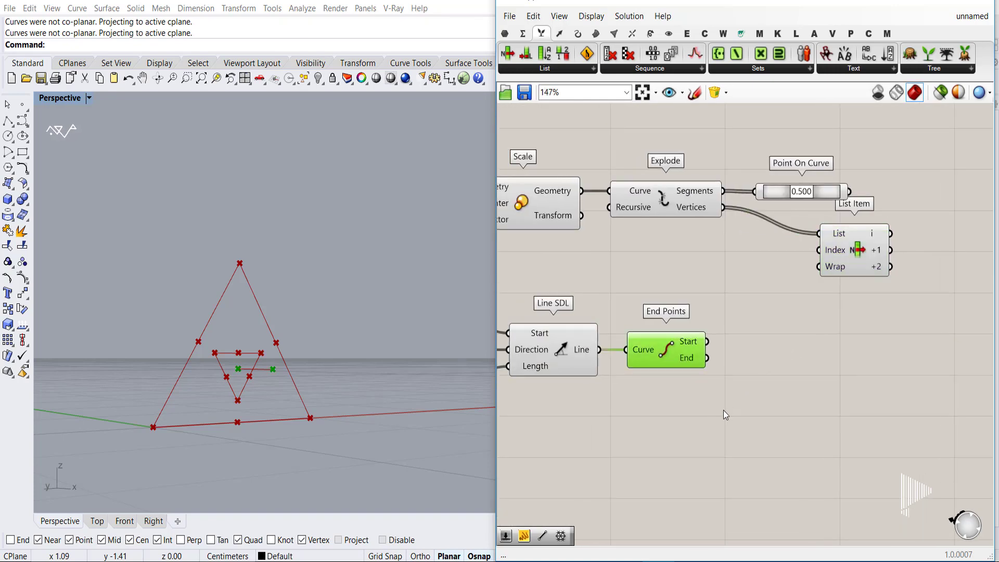
pyautogui.moveTo(618, 356); pyautogui.dragTo(698, 350, button='right')
pyautogui.scroll(-2, 617, 237)
pyautogui.click(594, 233)
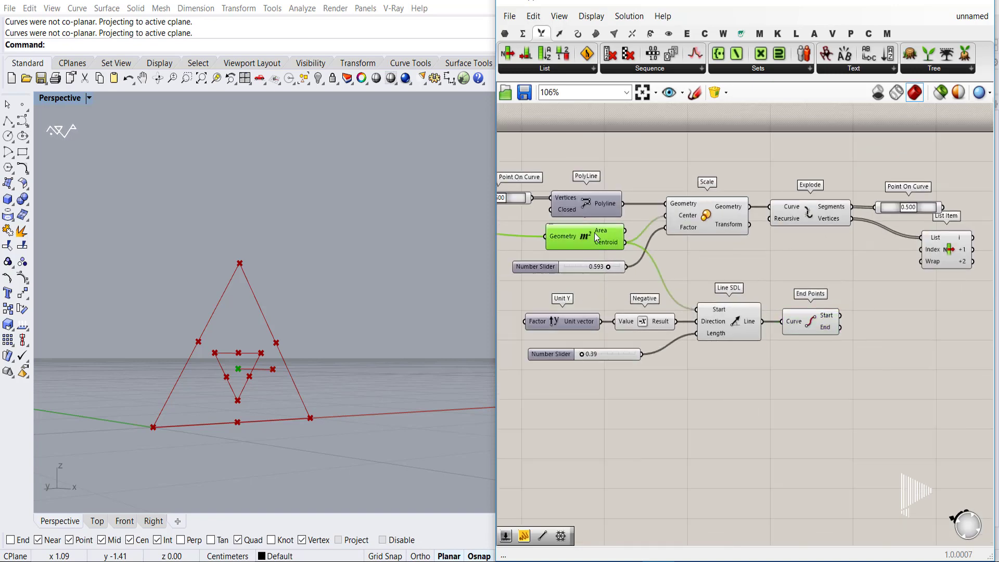
pyautogui.moveTo(588, 234); pyautogui.dragTo(696, 235, button='right')
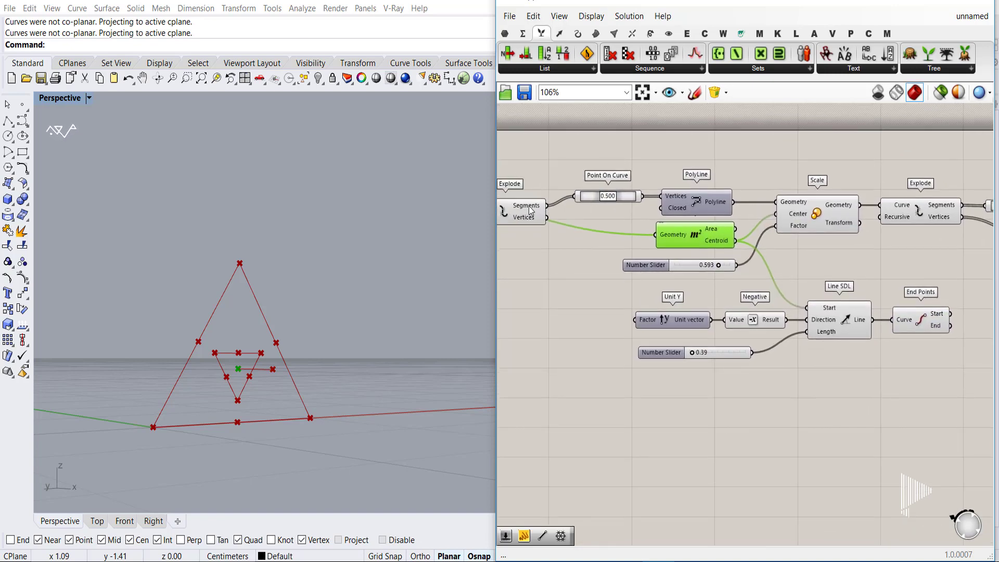
pyautogui.click(525, 212)
pyautogui.moveTo(554, 266); pyautogui.dragTo(593, 277, button='right')
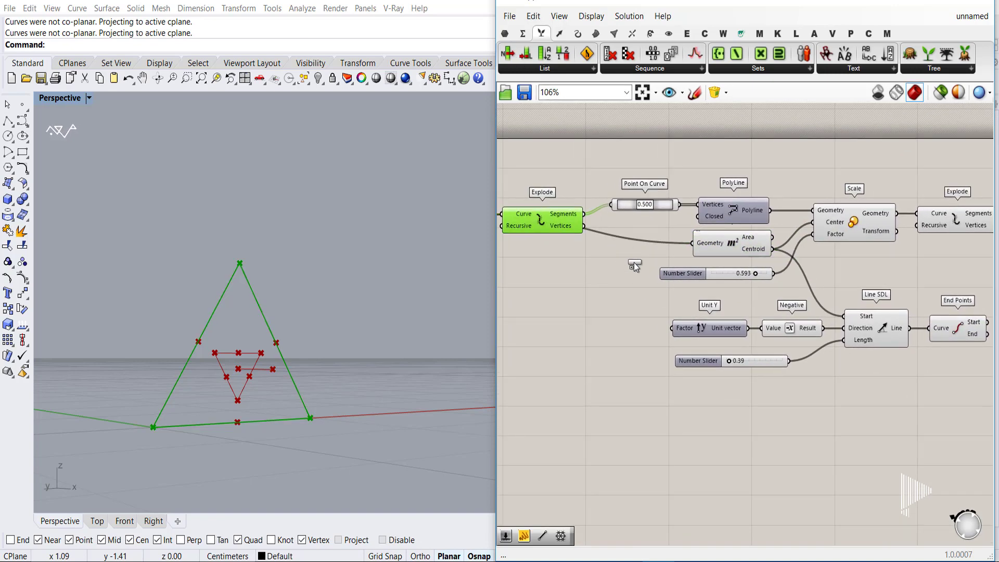
pyautogui.moveTo(588, 236); pyautogui.dragTo(584, 226)
pyautogui.scroll(-4, 625, 292)
pyautogui.moveTo(638, 265); pyautogui.dragTo(807, 272)
pyautogui.scroll(6, 843, 306)
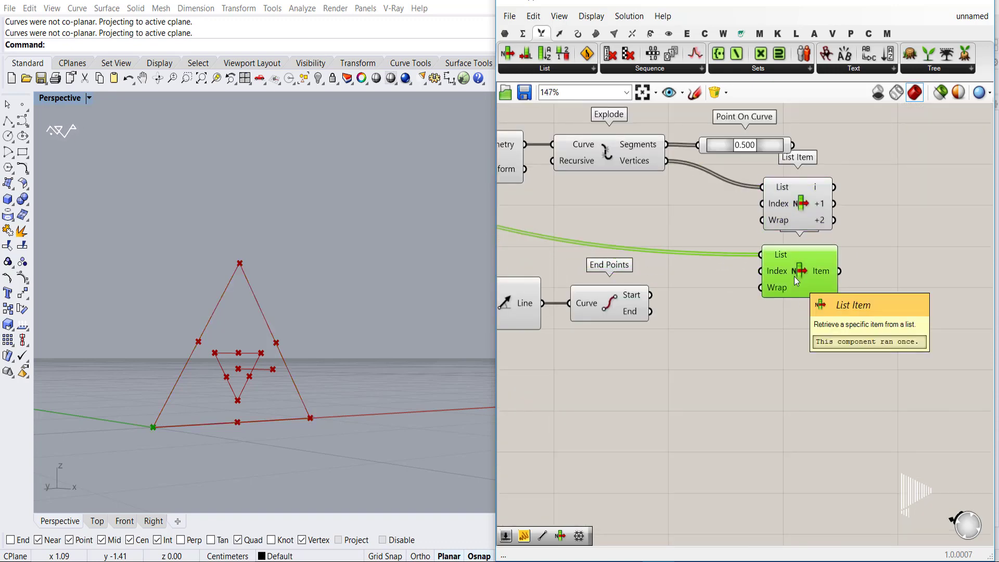
# Add the +1 and +2 outputs to the second List Item and align it under the first one.
pyautogui.scroll(5, 794, 277)
pyautogui.click(761, 334)
pyautogui.click(761, 334)
pyautogui.scroll(-3, 704, 418)
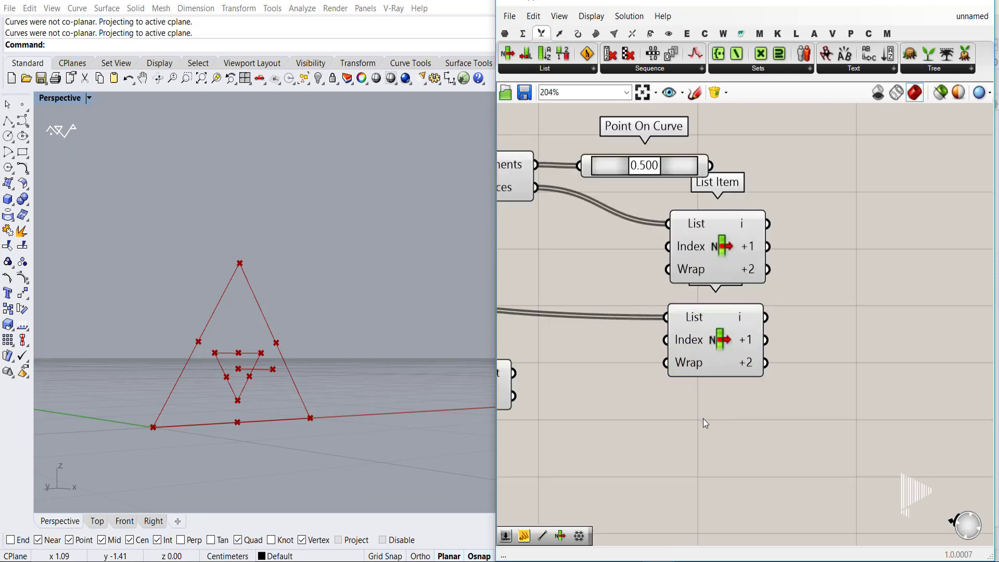
pyautogui.moveTo(723, 341); pyautogui.dragTo(726, 328)
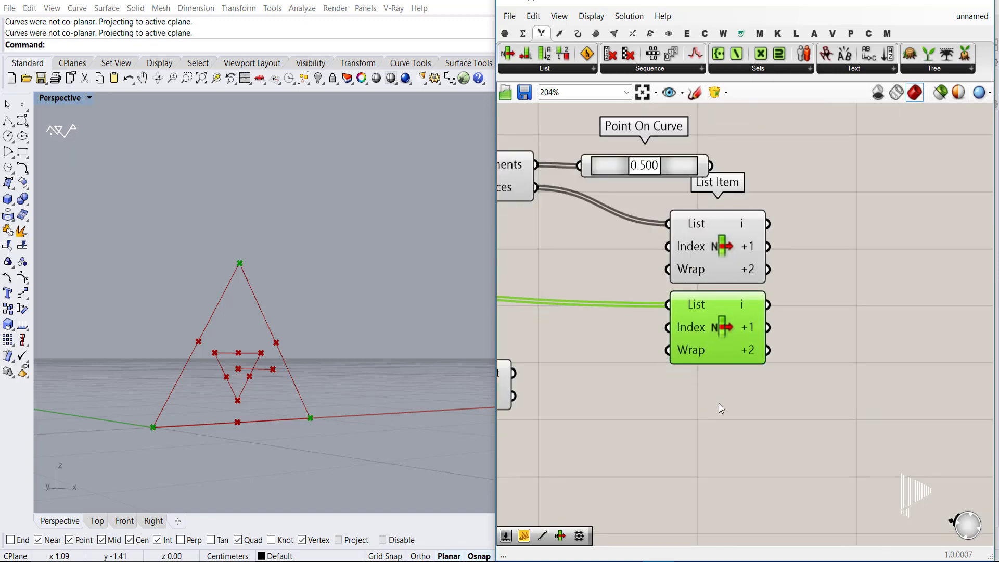
pyautogui.moveTo(846, 387); pyautogui.dragTo(846, 378, button='right')
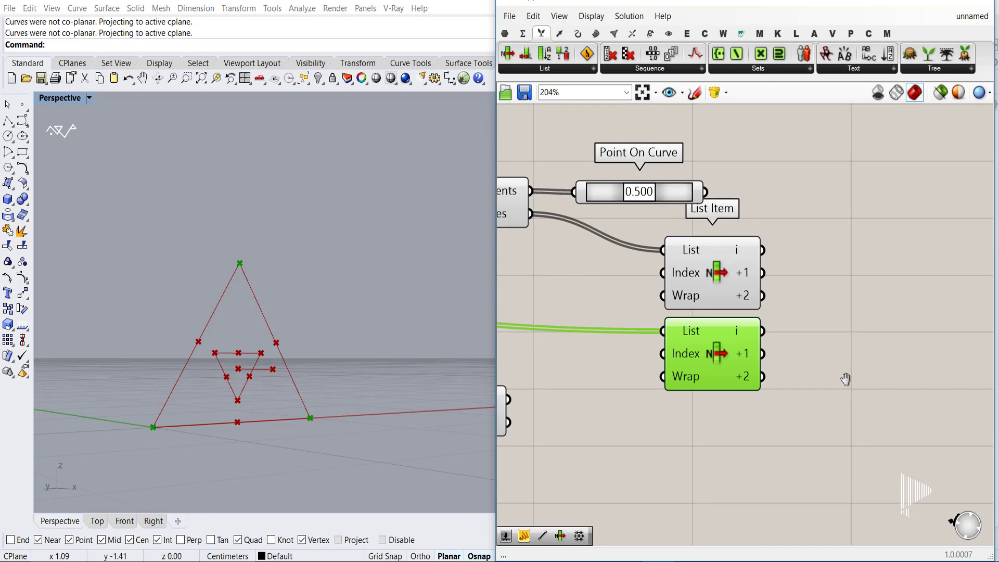
pyautogui.click(708, 278)
pyautogui.moveTo(856, 316); pyautogui.dragTo(789, 368, button='right')
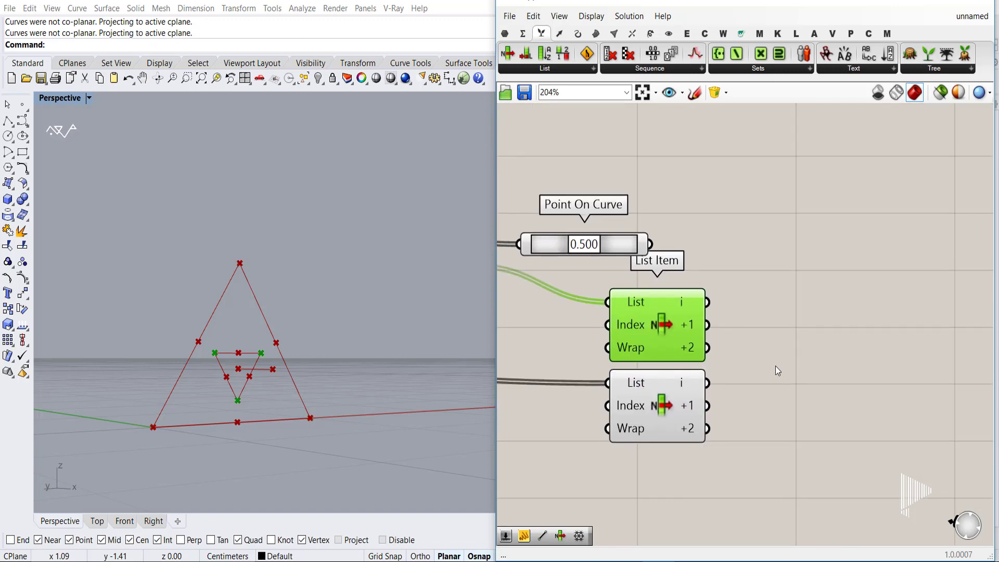
# Add a Line component beside the List Items, running from the inner triangle's i vertex to the outer triangle's i vertex.
pyautogui.click(775, 366)
pyautogui.moveTo(218, 385); pyautogui.dragTo(264, 418, button='right')
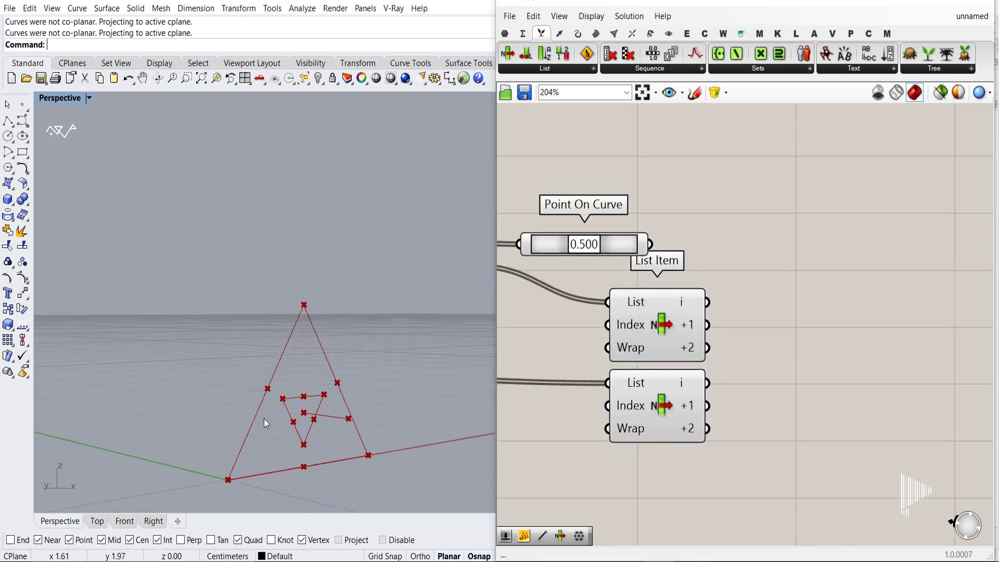
pyautogui.moveTo(167, 263); pyautogui.dragTo(408, 501)
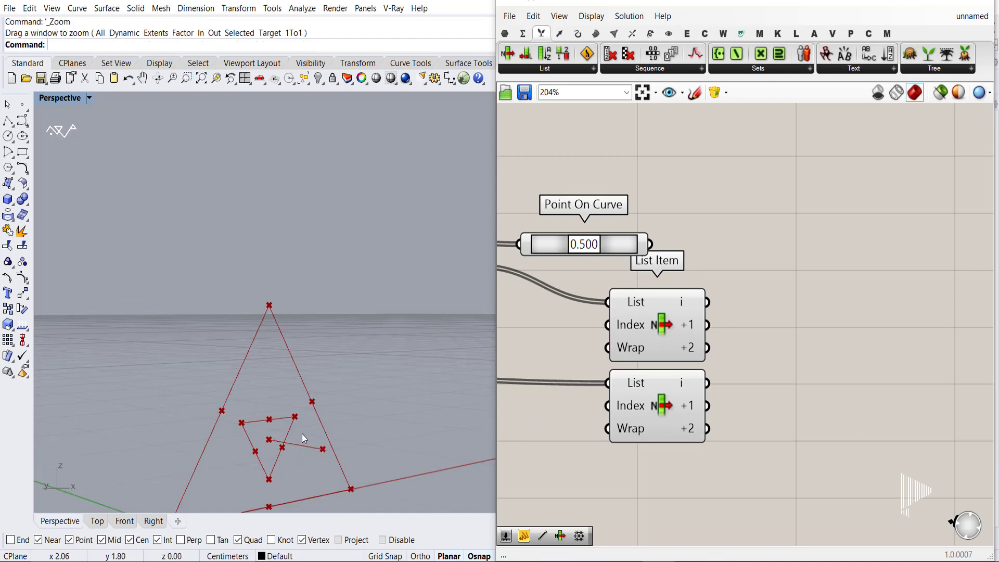
pyautogui.moveTo(302, 435); pyautogui.dragTo(260, 376, button='right')
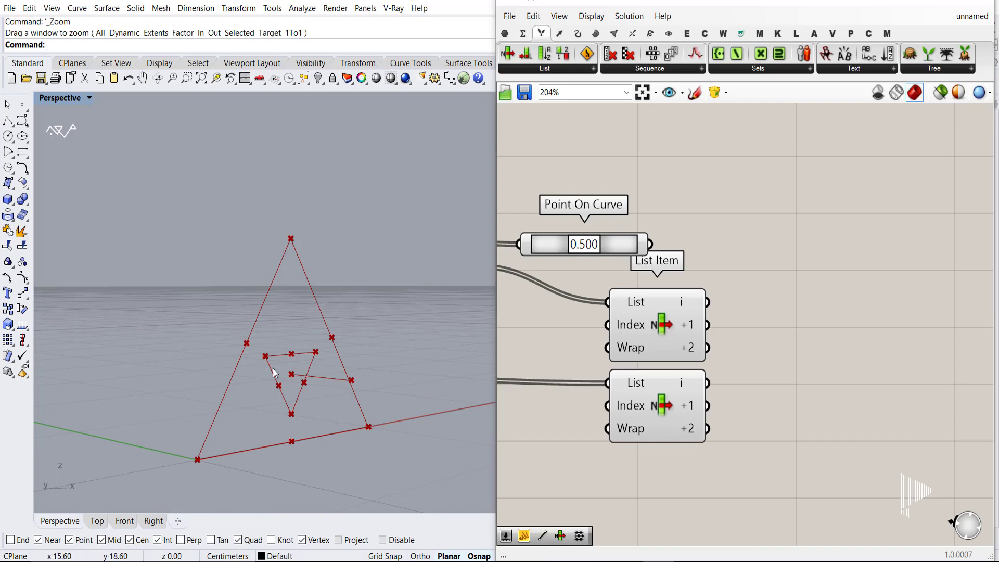
pyautogui.click(578, 34)
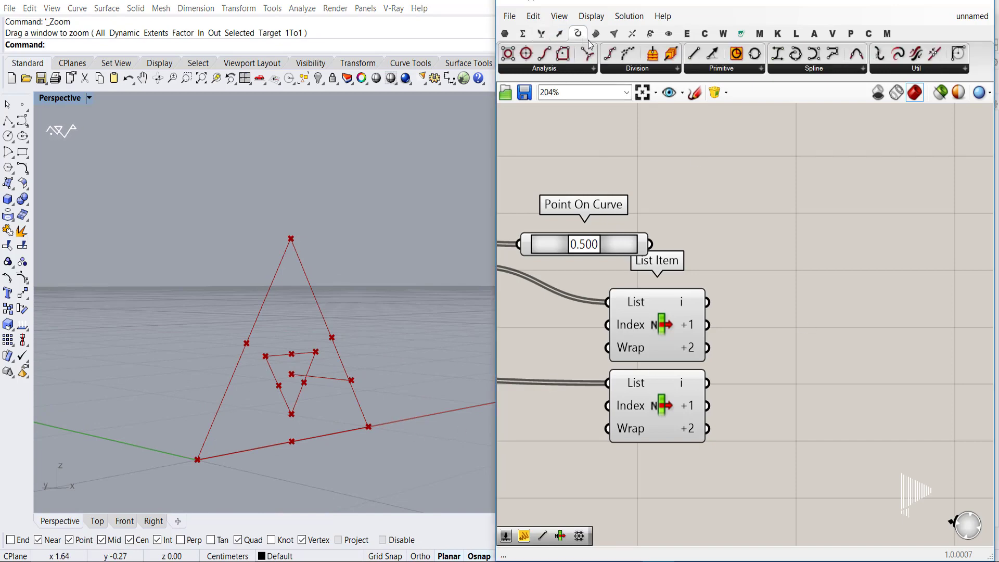
pyautogui.moveTo(814, 289); pyautogui.dragTo(826, 310)
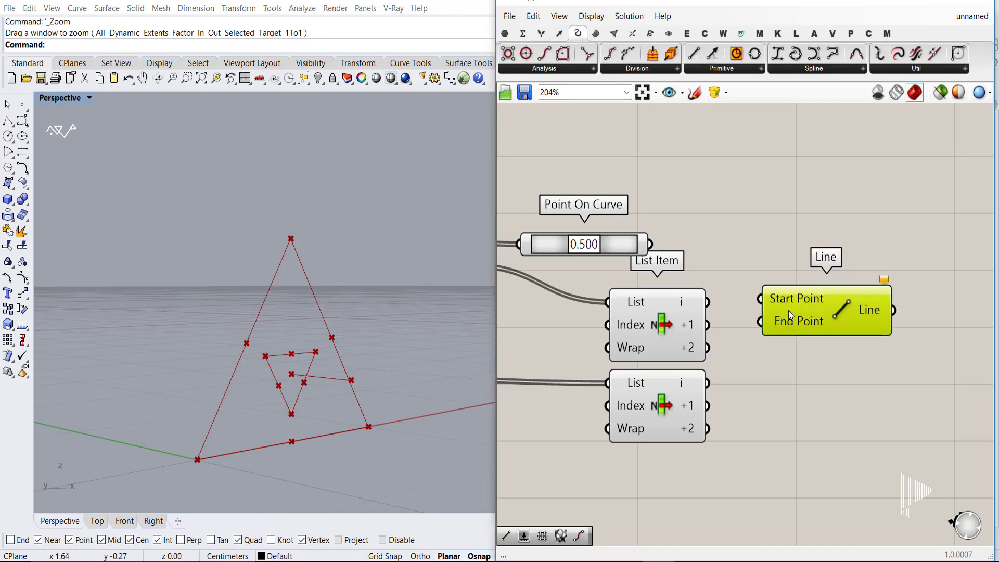
pyautogui.click(684, 314)
pyautogui.moveTo(738, 309); pyautogui.dragTo(760, 300)
# Duplicate the Line below, keeping the inner i vertex as Start Point and connecting the outer +1 vertex to End Point.
pyautogui.moveTo(782, 319); pyautogui.dragTo(794, 376)
pyautogui.click(661, 406)
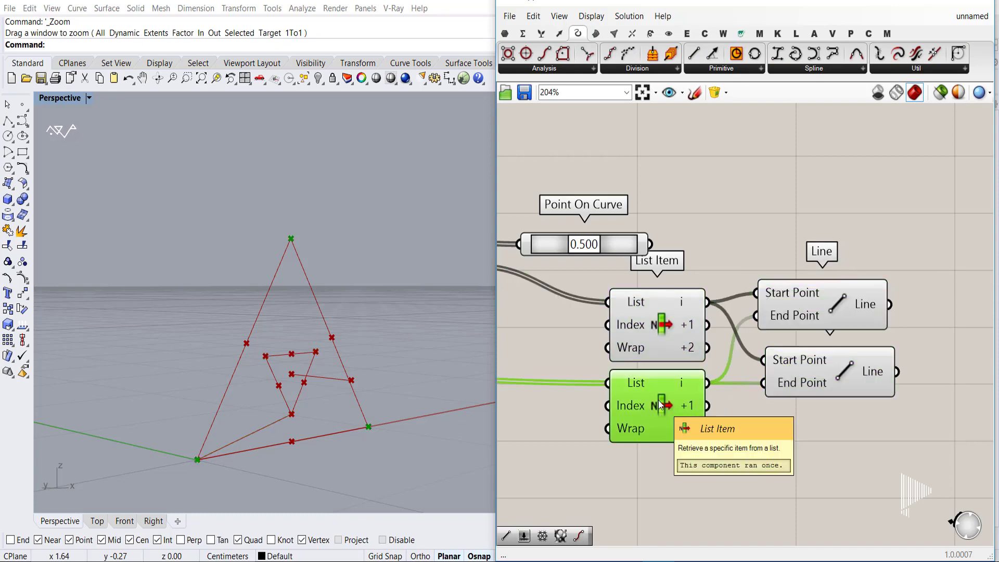
pyautogui.click(657, 347)
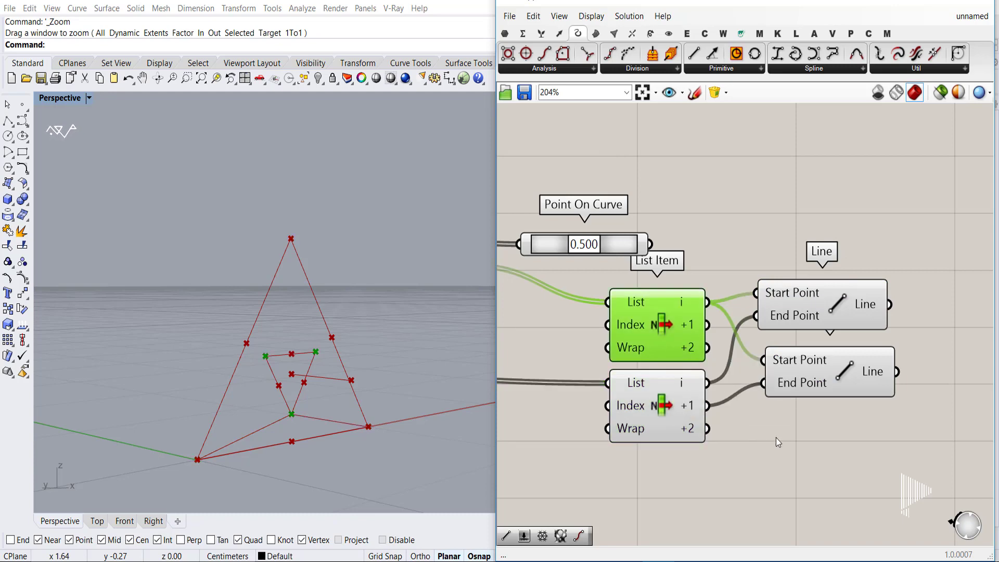
# Duplicate the second Line below, with the inner +1 vertex as Start Point and the outer +1 vertex as End Point.
pyautogui.moveTo(779, 442); pyautogui.dragTo(724, 387, button='right')
pyautogui.click(747, 312)
pyautogui.keyDown('alt'); pyautogui.moveTo(747, 311); pyautogui.dragTo(750, 365); pyautogui.keyUp('alt')
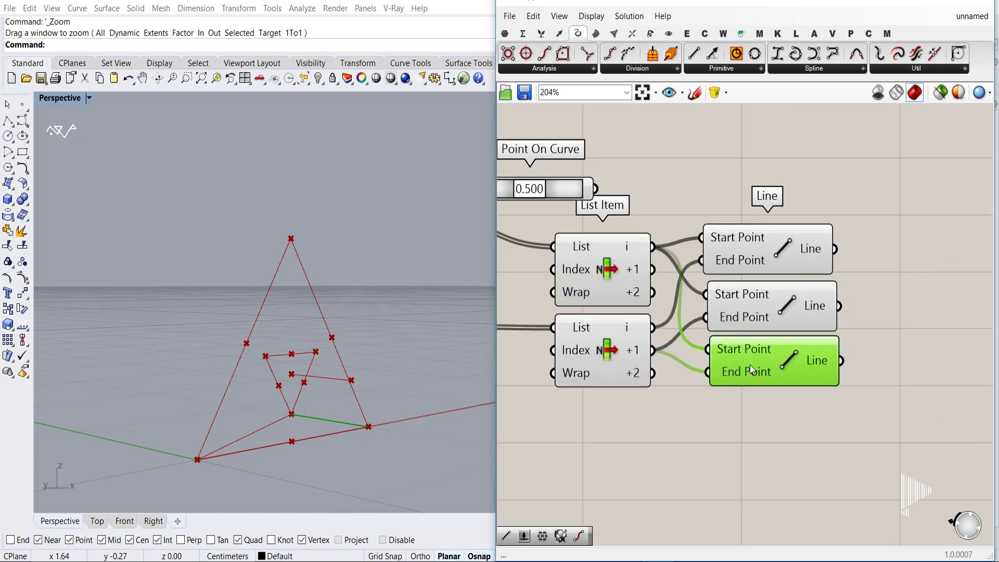
pyautogui.click(607, 362)
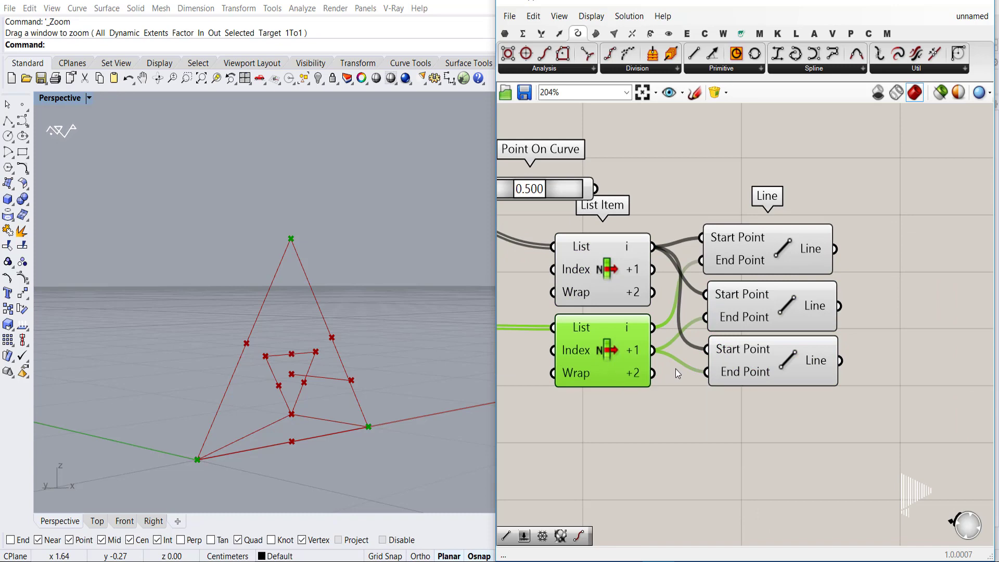
pyautogui.click(645, 303)
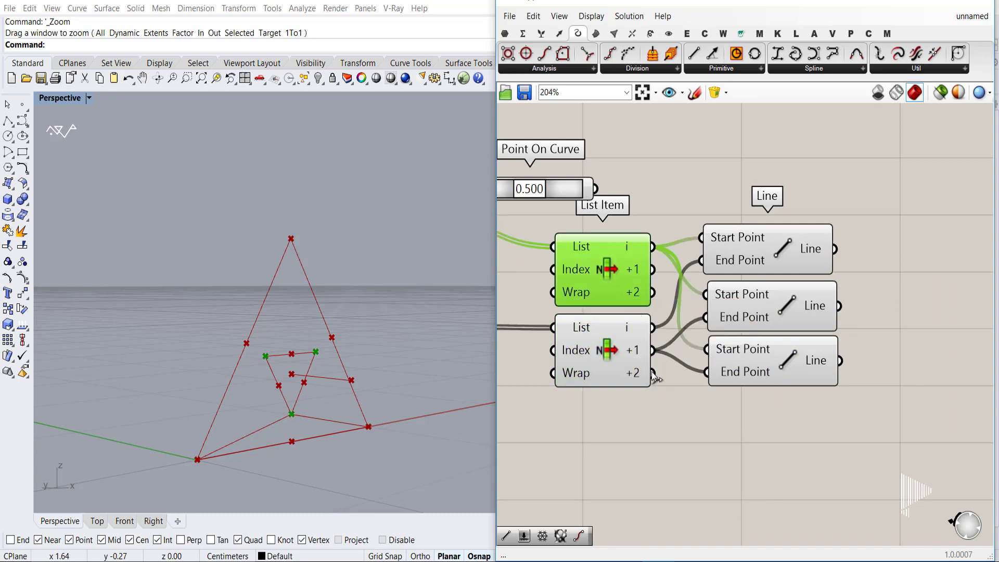
pyautogui.click(620, 378)
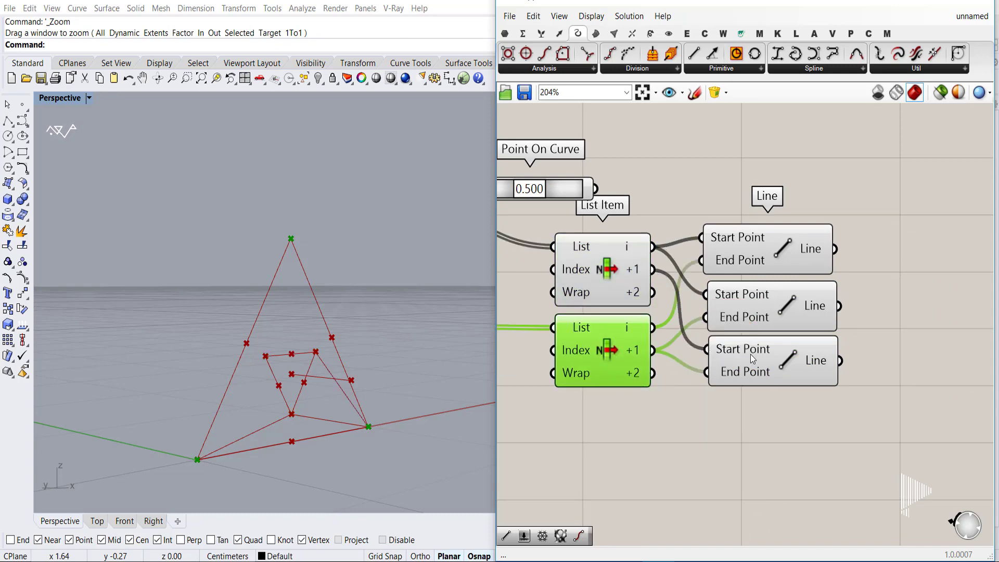
# Duplicate the Line two more times, joining the inner +1 and the inner +2 vertices to the outer +2 vertex.
pyautogui.keyDown('alt'); pyautogui.moveTo(751, 357); pyautogui.dragTo(683, 386); pyautogui.keyUp('alt')
pyautogui.keyDown('alt'); pyautogui.moveTo(738, 429); pyautogui.dragTo(742, 486); pyautogui.keyUp('alt')
pyautogui.moveTo(655, 299); pyautogui.dragTo(654, 299)
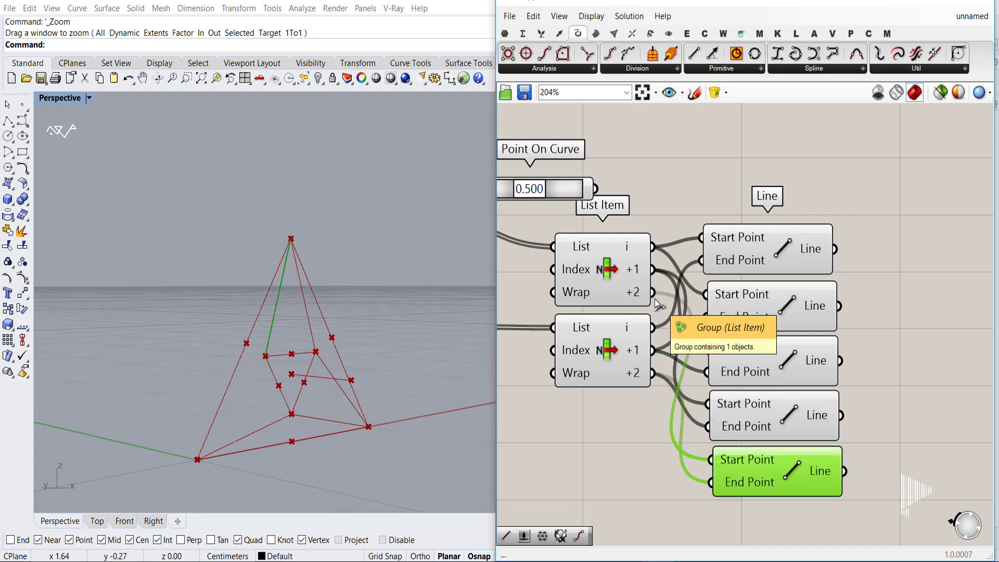
# Add a sixth Line copy running from the inner +2 vertex to the outer i vertex and check the six lines in perspective.
pyautogui.moveTo(746, 446); pyautogui.dragTo(713, 352, button='right')
pyautogui.moveTo(722, 372); pyautogui.dragTo(627, 242)
pyautogui.hotkey('ctrl', 'c')
pyautogui.hotkey('ctrl', 'v')
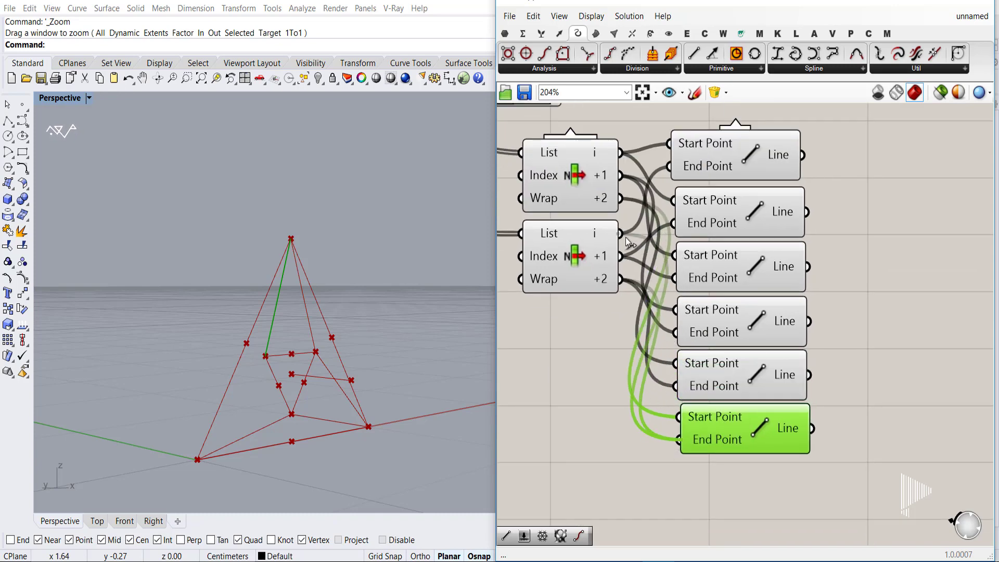
pyautogui.click(631, 394)
pyautogui.scroll(-1, 780, 348)
pyautogui.moveTo(850, 438); pyautogui.dragTo(752, 173)
pyautogui.moveTo(401, 321); pyautogui.dragTo(331, 338, button='right')
pyautogui.click(602, 388)
# Add a new Line below the six, with the inner i vertex as Start Point and the End Points component's End as End Point.
pyautogui.moveTo(603, 374); pyautogui.dragTo(583, 326, button='right')
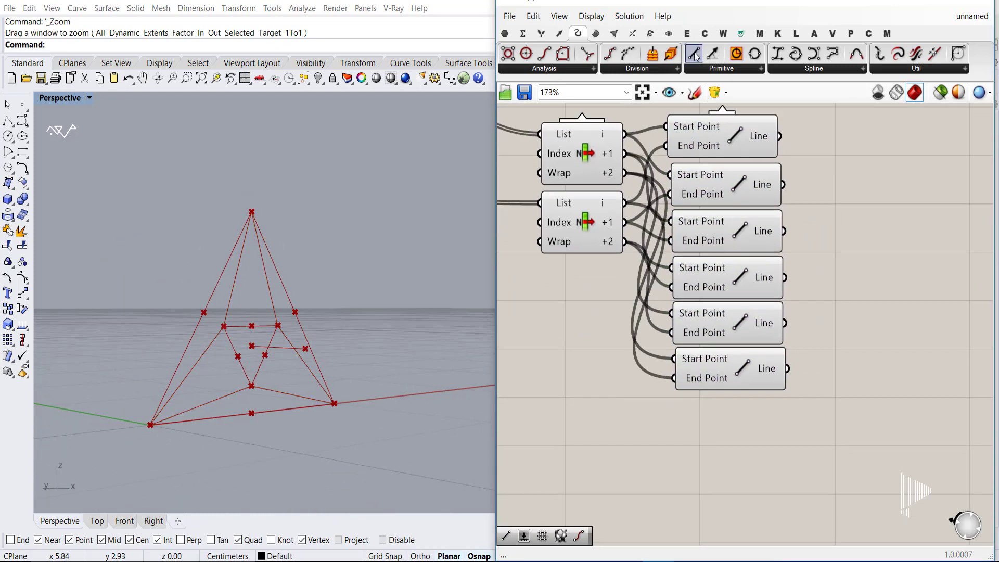
pyautogui.moveTo(722, 457); pyautogui.dragTo(722, 456)
pyautogui.moveTo(628, 167); pyautogui.dragTo(665, 443)
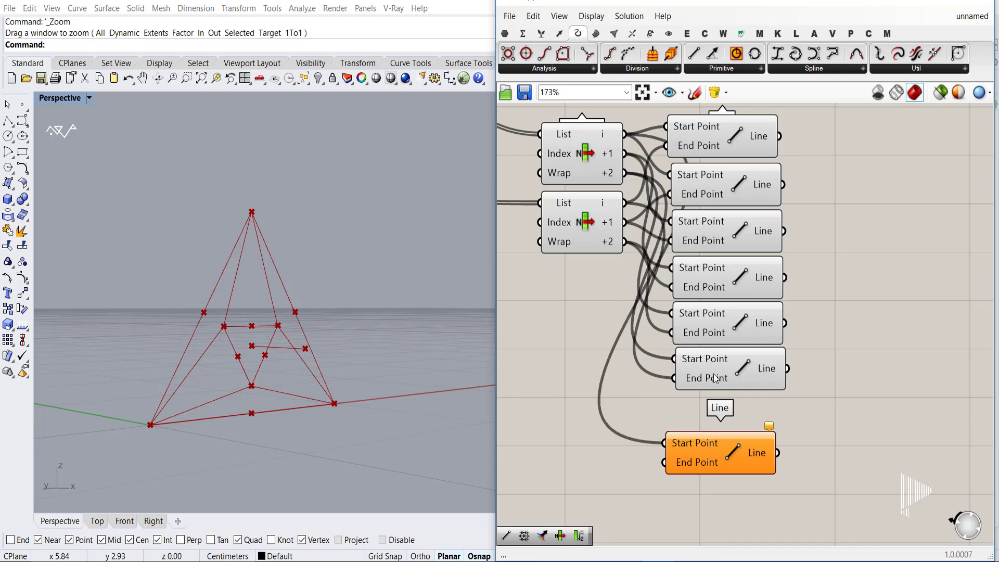
pyautogui.scroll(-4, 686, 430)
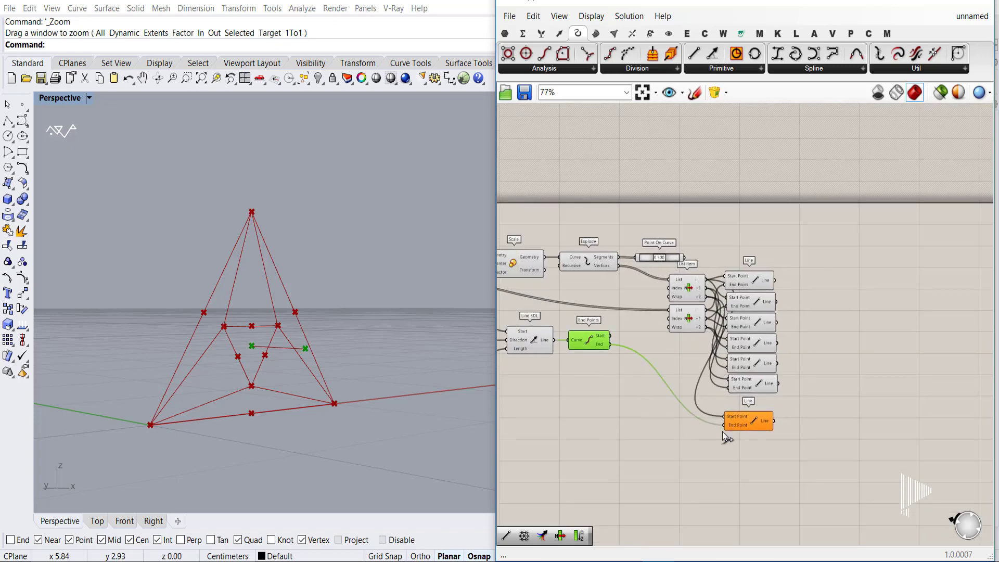
pyautogui.moveTo(723, 433); pyautogui.dragTo(724, 432)
pyautogui.moveTo(752, 455); pyautogui.dragTo(687, 441, button='right')
pyautogui.moveTo(266, 354)
pyautogui.mouseDown(button='right')
pyautogui.moveTo(262, 347)
pyautogui.moveTo(279, 360)
pyautogui.mouseUp(button='right')
pyautogui.scroll(1, 687, 404)
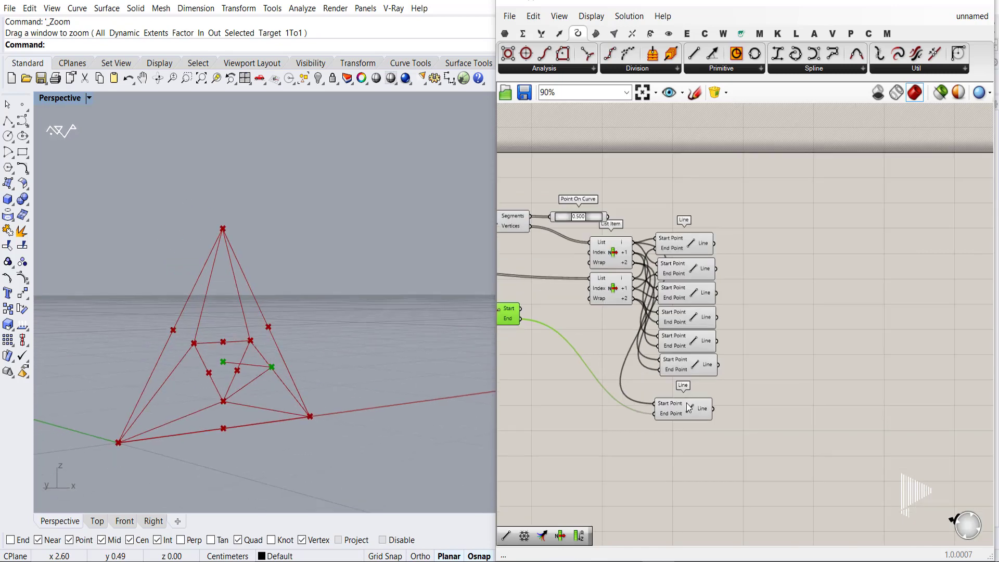
# Duplicate this Line twice, joining the inner +1 and inner +2 vertices to the offset centre point.
pyautogui.scroll(1, 687, 404)
pyautogui.moveTo(687, 404); pyautogui.dragTo(668, 440)
pyautogui.hotkey('ctrl', 'c')
pyautogui.hotkey('ctrl', 'v')
pyautogui.moveTo(659, 326); pyautogui.dragTo(627, 236)
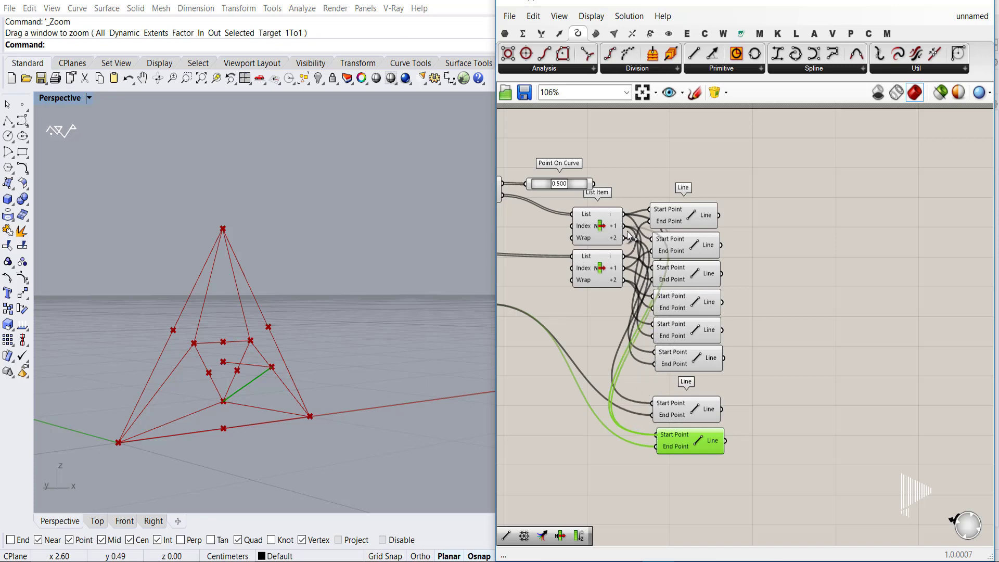
pyautogui.keyDown('alt'); pyautogui.moveTo(687, 451); pyautogui.dragTo(625, 239); pyautogui.keyUp('alt')
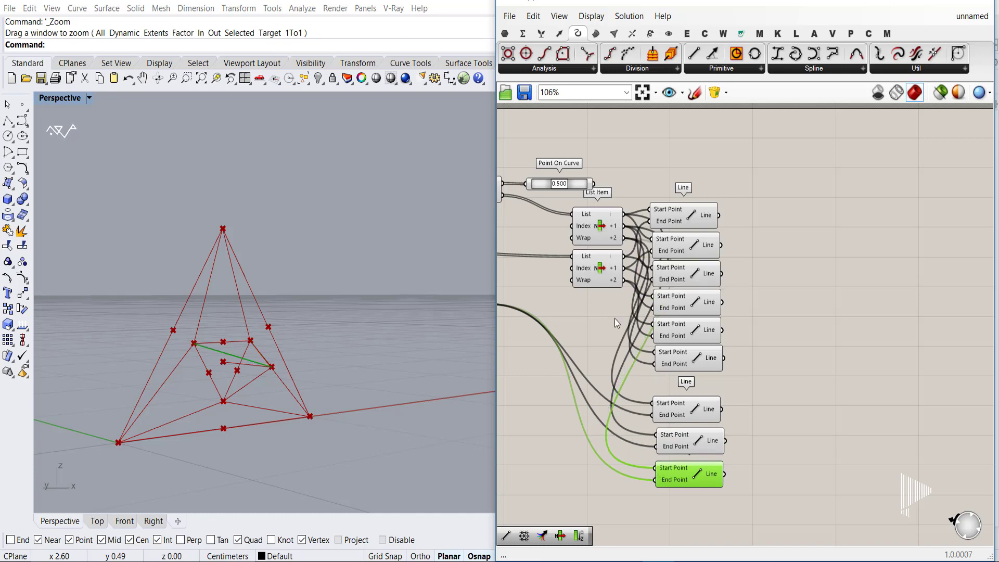
pyautogui.moveTo(615, 322); pyautogui.dragTo(571, 251, button='right')
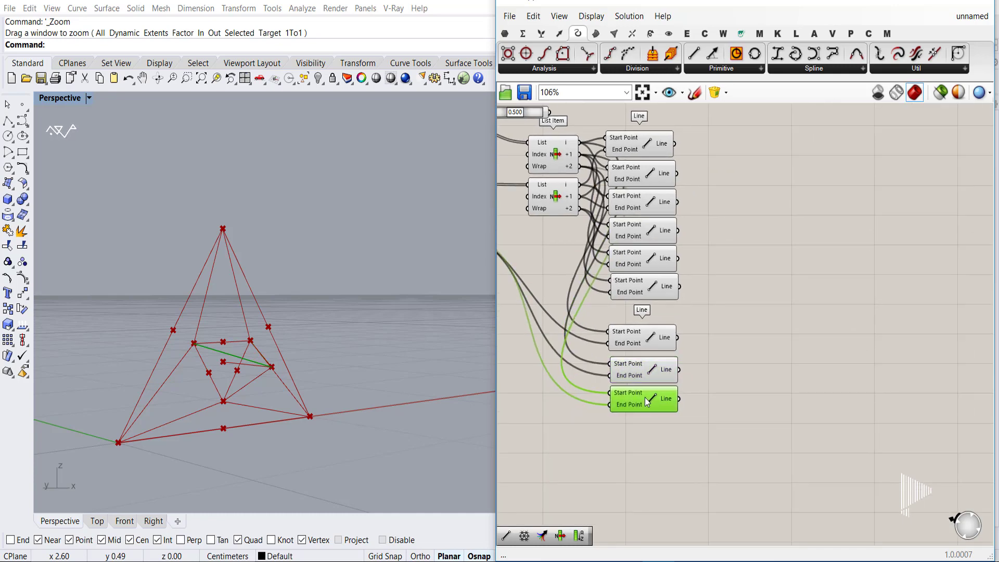
# Add another Line below, running from the outer triangle's i vertex to the offset centre point from End Points.
pyautogui.click(617, 457)
pyautogui.moveTo(617, 456); pyautogui.dragTo(681, 436, button='right')
pyautogui.scroll(-3, 710, 434)
pyautogui.moveTo(681, 438); pyautogui.dragTo(603, 295)
pyautogui.scroll(2, 813, 469)
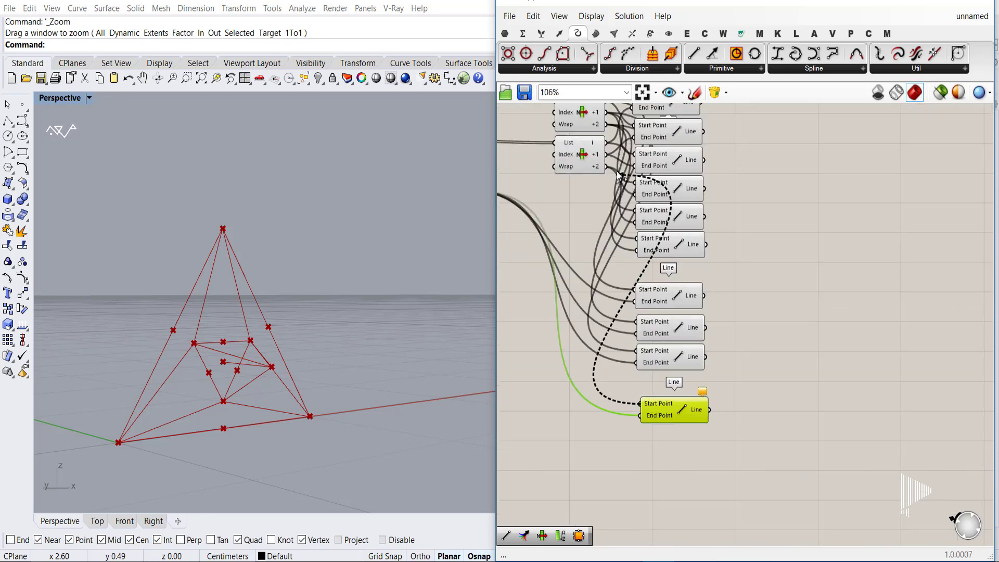
pyautogui.moveTo(618, 176); pyautogui.dragTo(603, 149)
# Duplicate that Line twice, joining the outer +1 and outer +2 vertices to the offset centre point.
pyautogui.moveTo(663, 408); pyautogui.dragTo(606, 155)
pyautogui.hotkey('ctrl', 'c')
pyautogui.hotkey('ctrl', 'v')
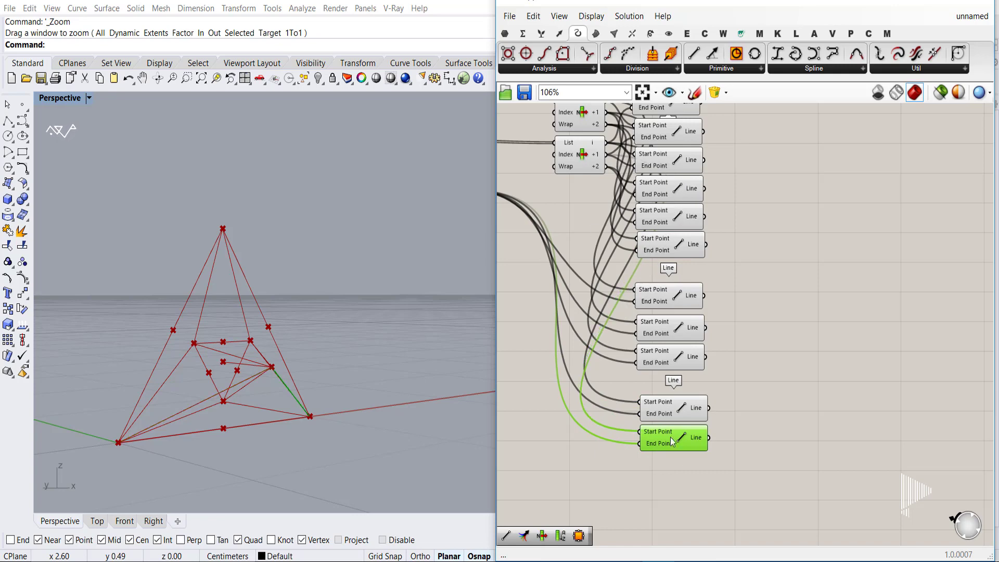
pyautogui.keyDown('alt'); pyautogui.moveTo(664, 445); pyautogui.dragTo(654, 475); pyautogui.keyUp('alt')
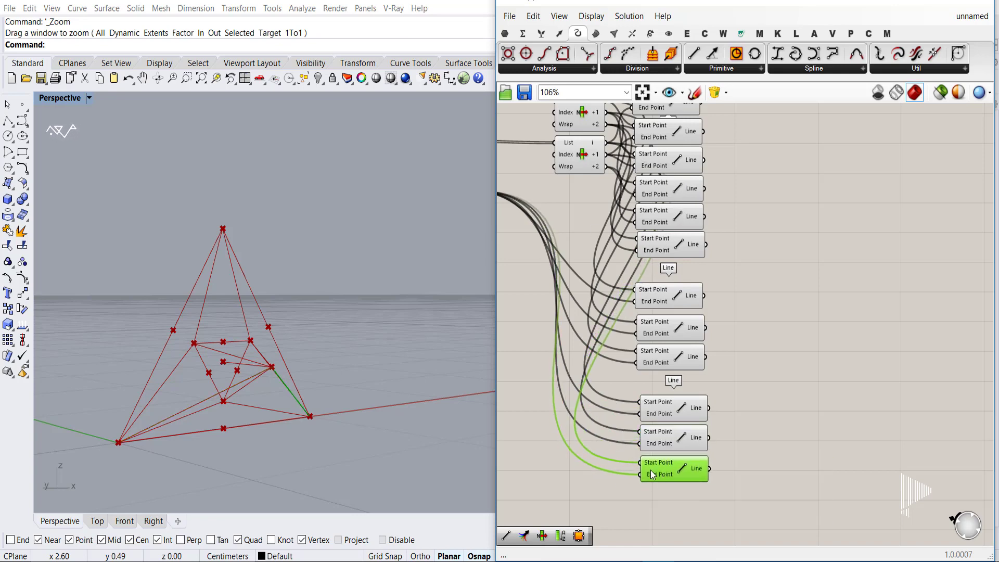
pyautogui.click(770, 349)
pyautogui.scroll(-2, 684, 408)
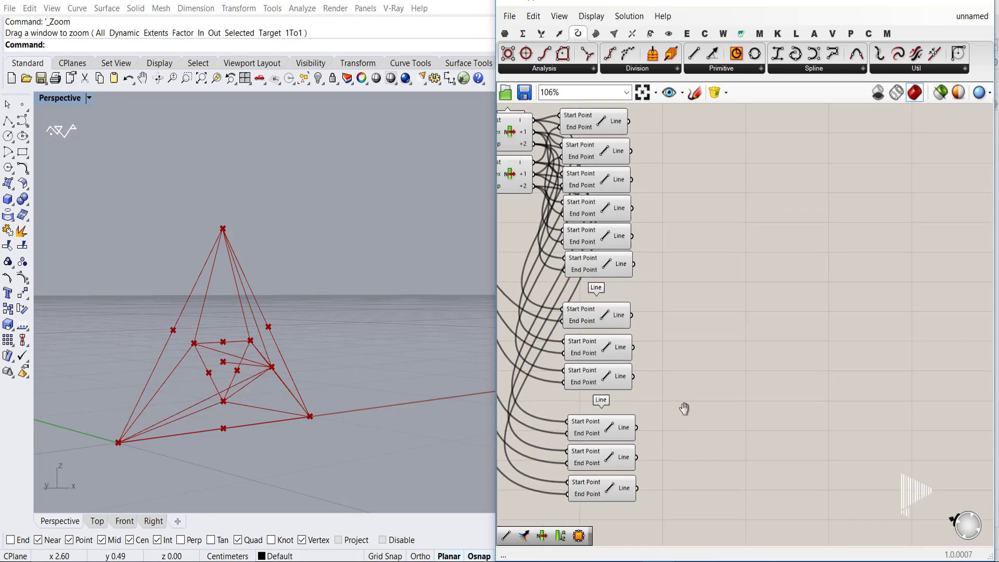
# Select all twelve Line components and examine the folding panel edges in the perspective view.
pyautogui.moveTo(713, 514); pyautogui.dragTo(607, 140)
pyautogui.moveTo(248, 353); pyautogui.dragTo(223, 345, button='right')
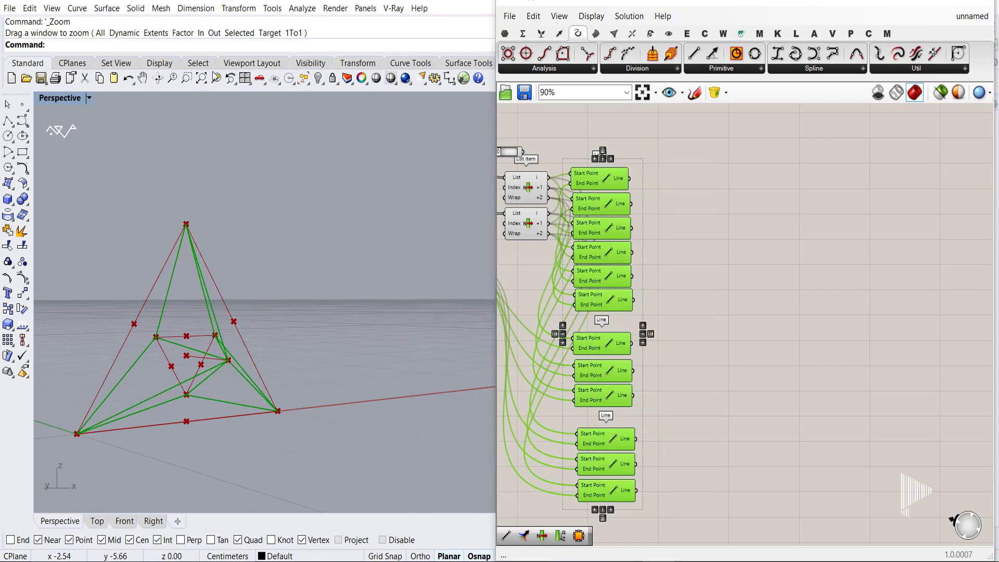
pyautogui.click(186, 78)
pyautogui.moveTo(162, 209); pyautogui.dragTo(323, 395)
pyautogui.moveTo(188, 328); pyautogui.dragTo(197, 338, button='right')
pyautogui.scroll(6, 196, 408)
pyautogui.keyDown('shift'); pyautogui.moveTo(196, 408); pyautogui.dragTo(224, 372, button='right'); pyautogui.keyUp('shift')
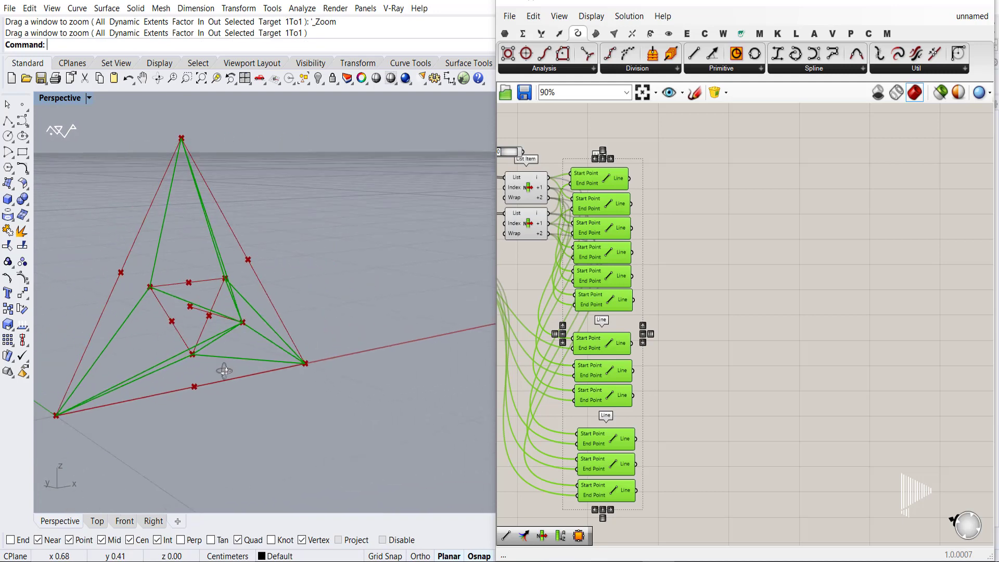
# Increase the number slider that drives the inner triangle's Scale factor.
pyautogui.click(713, 339)
pyautogui.scroll(-3, 713, 339)
pyautogui.moveTo(554, 261); pyautogui.dragTo(671, 345, button='right')
pyautogui.scroll(5, 671, 345)
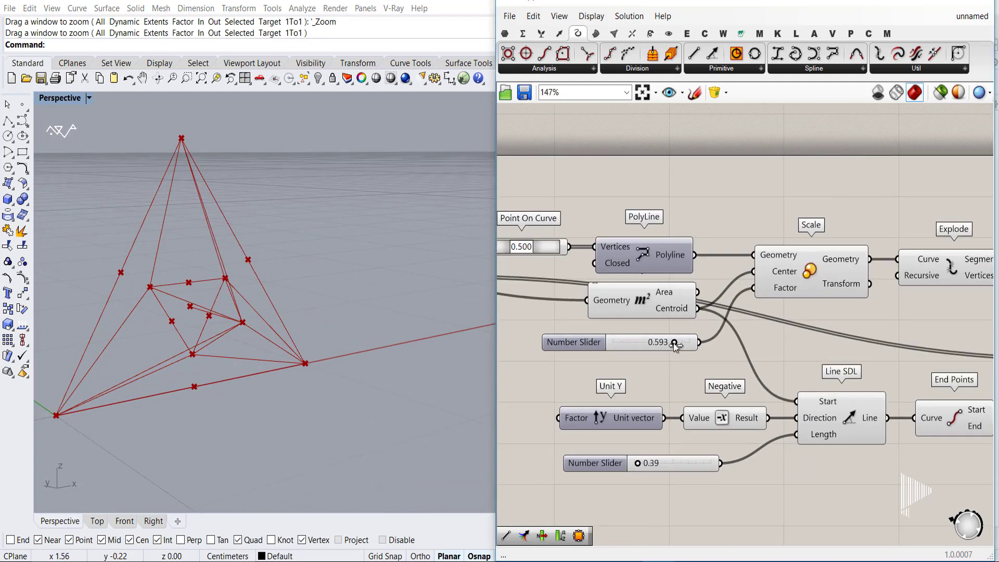
pyautogui.moveTo(671, 344); pyautogui.dragTo(692, 346)
pyautogui.scroll(-3, 719, 383)
pyautogui.scroll(4, 739, 339)
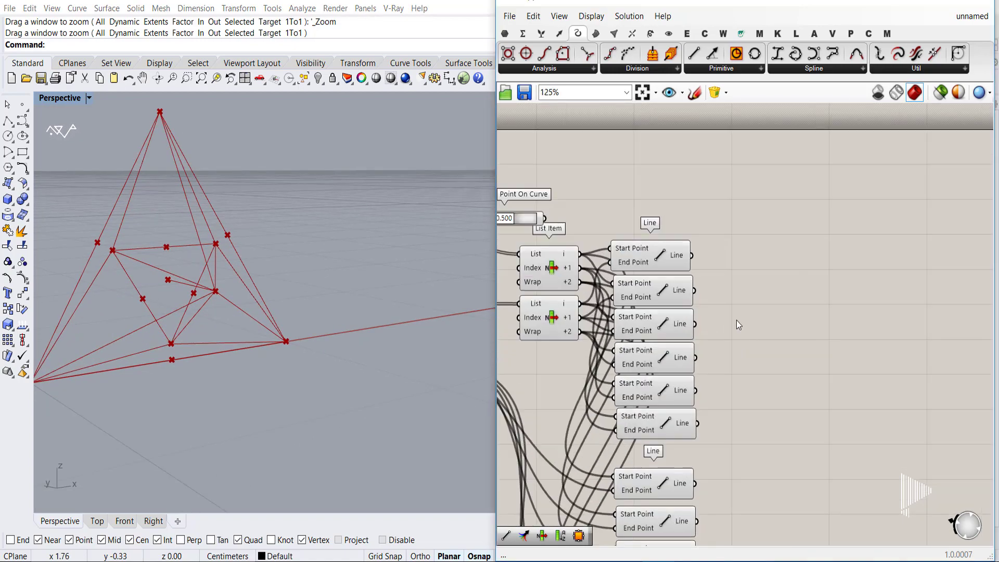
# Identify the Lines bounding one folding panel and add a Merge component beside the Line components.
pyautogui.click(666, 247)
pyautogui.moveTo(700, 372); pyautogui.dragTo(694, 285, button='right')
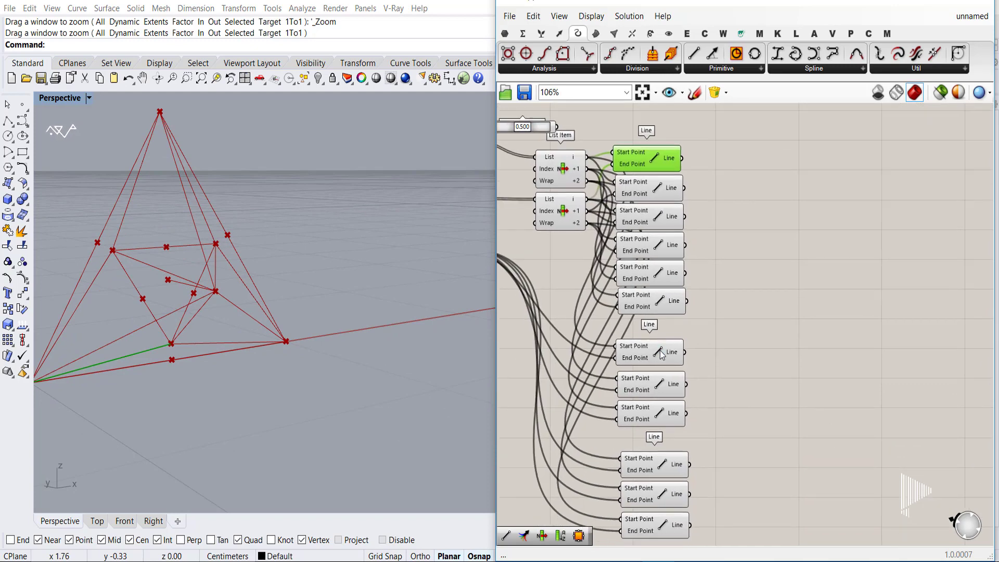
pyautogui.click(660, 351)
pyautogui.click(665, 194)
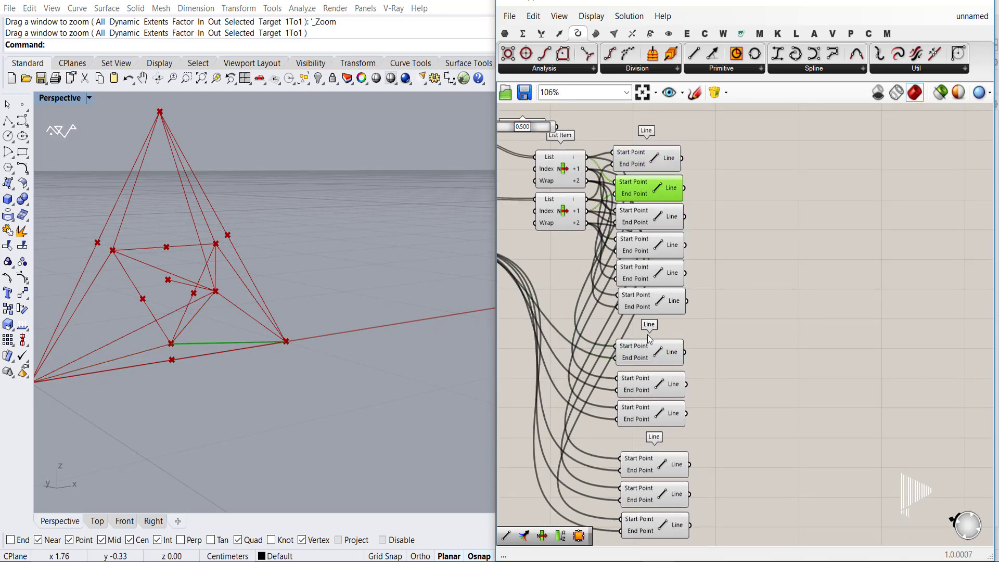
pyautogui.click(661, 463)
pyautogui.doubleClick(800, 367)
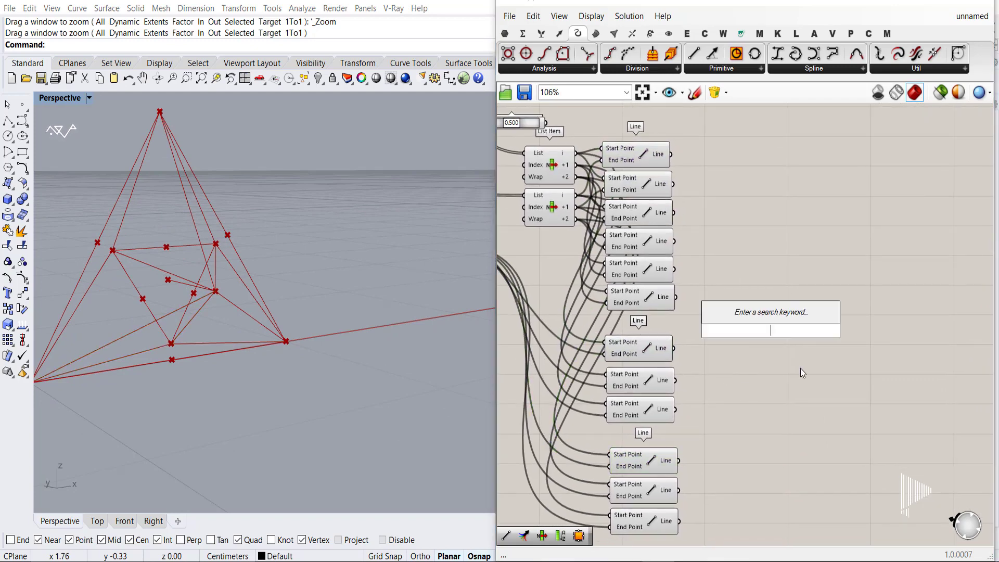
pyautogui.write('mer')
pyautogui.press('Return')
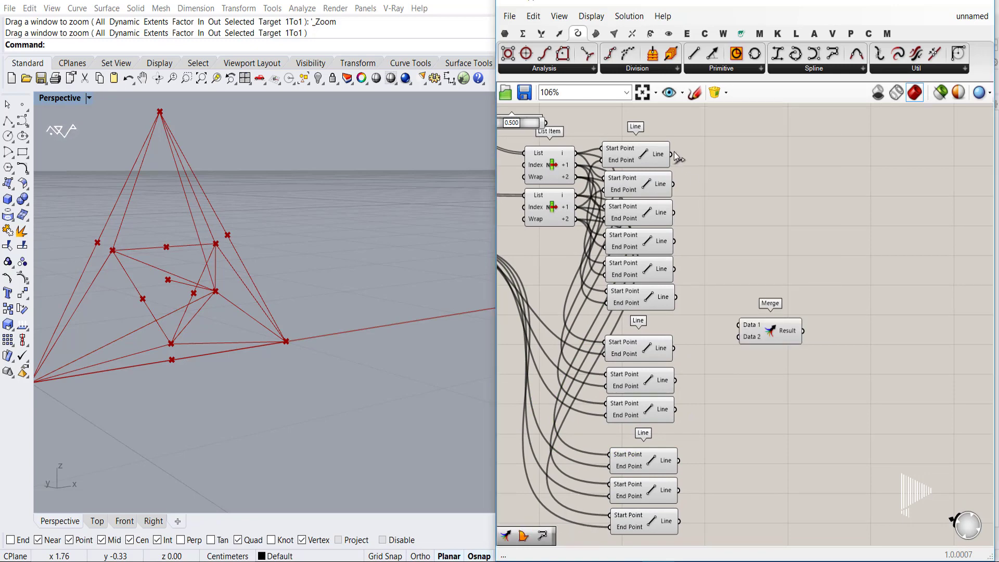
# Connect the first Line of each of the three groups to Merge inputs D1, D2 and D3, and place Merge beside the upper Lines.
pyautogui.moveTo(671, 154); pyautogui.dragTo(760, 316)
pyautogui.click(651, 155)
pyautogui.click(649, 343)
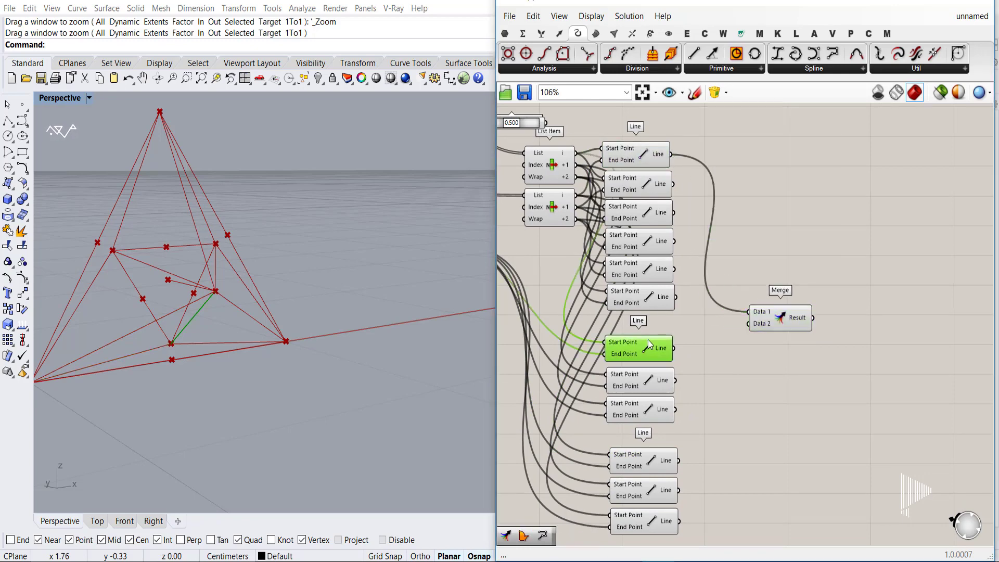
pyautogui.moveTo(674, 348); pyautogui.dragTo(760, 330)
pyautogui.click(672, 463)
pyautogui.moveTo(786, 319); pyautogui.dragTo(777, 207)
# Add a Boundary Surfaces component and connect the Merge Result to its Edges input.
pyautogui.click(596, 33)
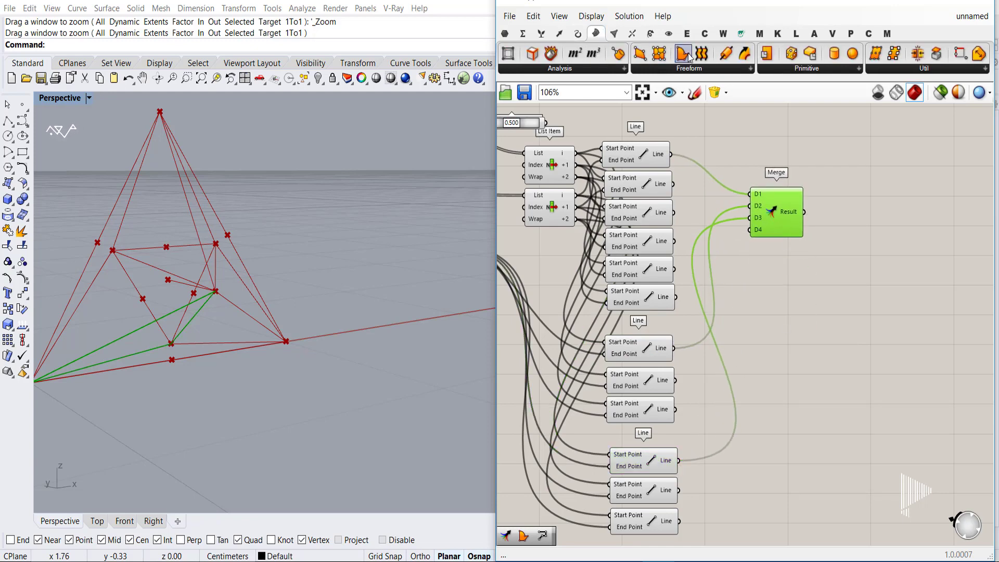
pyautogui.moveTo(682, 53); pyautogui.dragTo(848, 216)
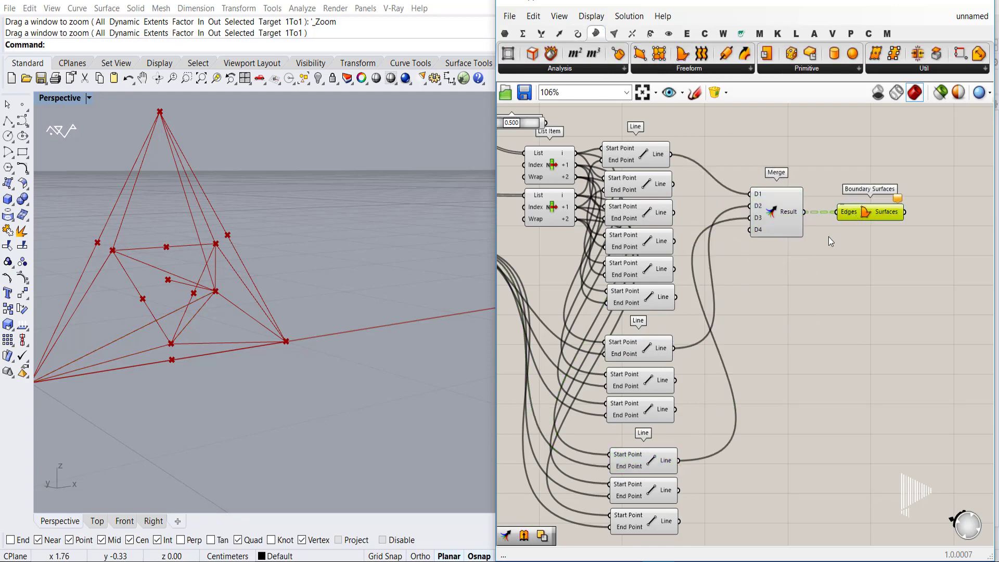
# Graft the Cells output of the Triangular grid component.
pyautogui.click(780, 231)
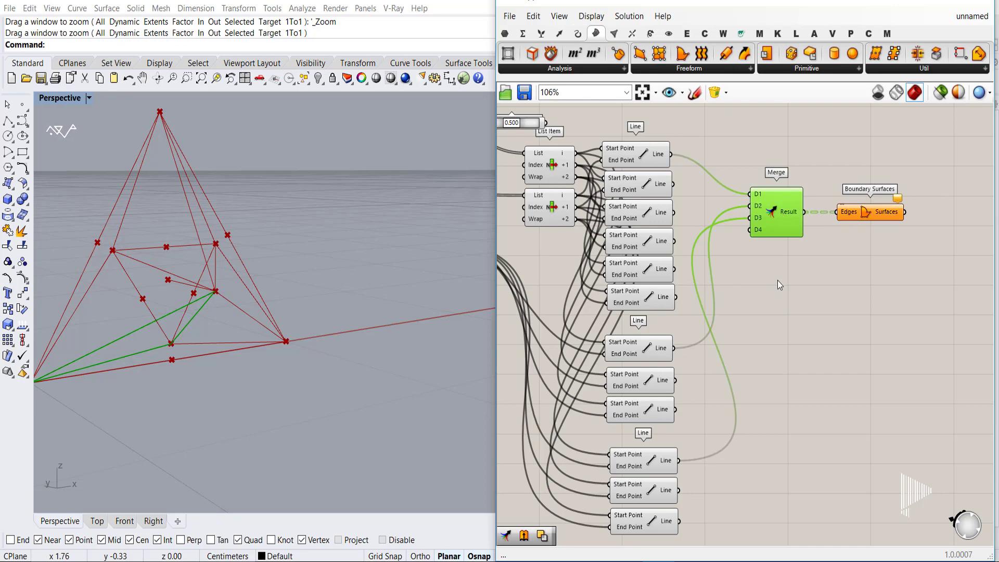
pyautogui.moveTo(188, 304)
pyautogui.mouseDown(button='right')
pyautogui.moveTo(181, 292)
pyautogui.moveTo(193, 298)
pyautogui.mouseUp(button='right')
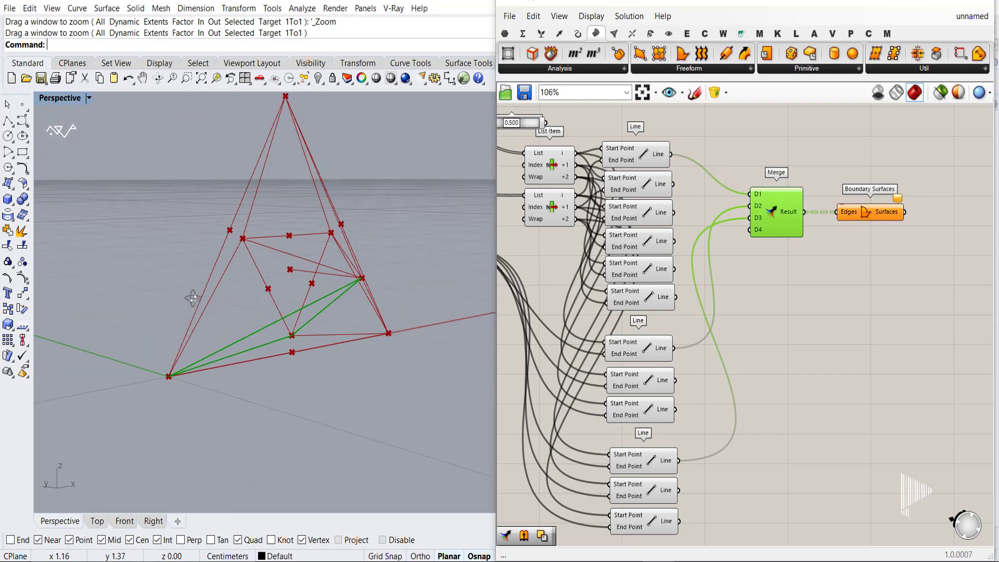
pyautogui.moveTo(762, 311); pyautogui.dragTo(979, 372, button='right')
pyautogui.moveTo(553, 281); pyautogui.dragTo(891, 345, button='right')
pyautogui.moveTo(712, 329); pyautogui.dragTo(670, 323, button='right')
pyautogui.scroll(4, 677, 292)
pyautogui.rightClick(682, 276)
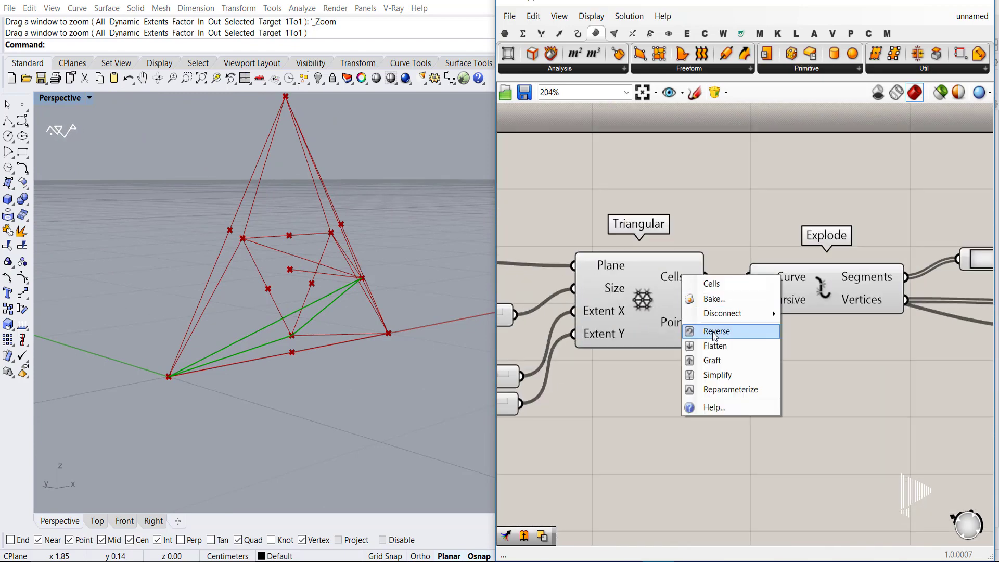
pyautogui.click(713, 361)
# Flatten the Result output of the Merge component feeding Boundary Surfaces.
pyautogui.scroll(-6, 653, 315)
pyautogui.moveTo(983, 422); pyautogui.dragTo(761, 368, button='right')
pyautogui.scroll(3, 831, 286)
pyautogui.moveTo(875, 314)
pyautogui.mouseDown(button='right')
pyautogui.moveTo(746, 323)
pyautogui.moveTo(884, 323)
pyautogui.mouseUp(button='right')
pyautogui.click(657, 240)
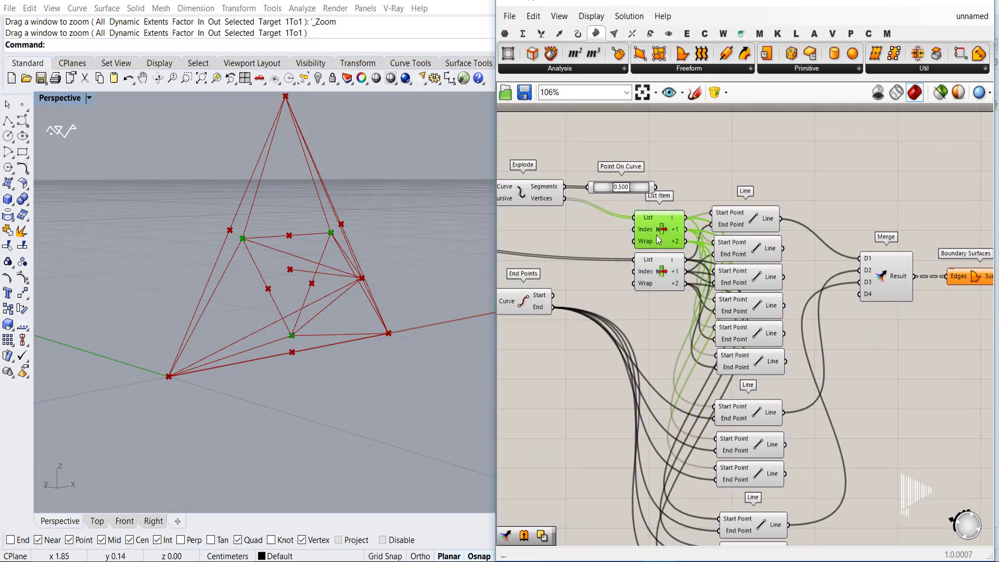
pyautogui.click(888, 284)
pyautogui.moveTo(926, 360); pyautogui.dragTo(816, 360, button='right')
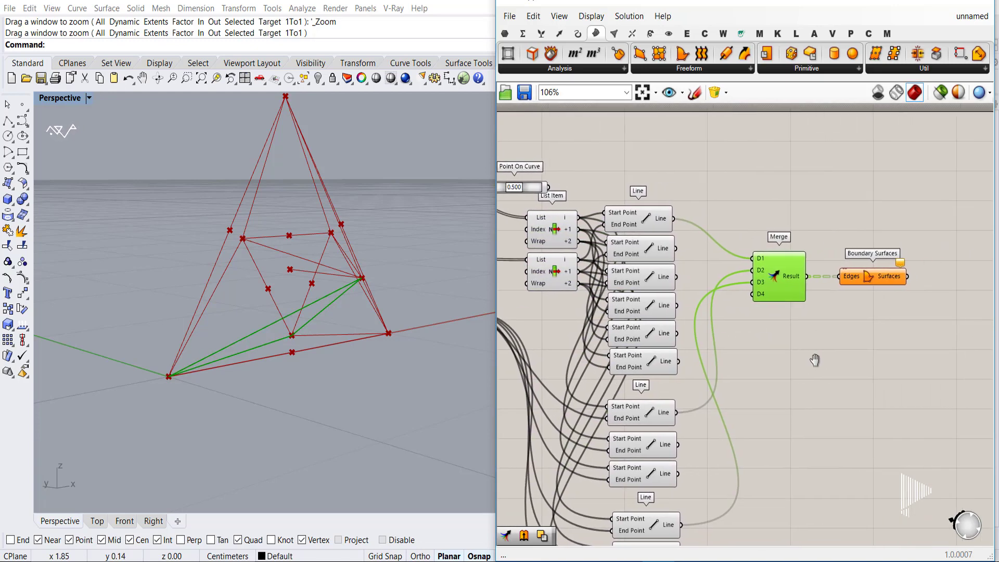
pyautogui.rightClick(794, 279)
pyautogui.click(820, 349)
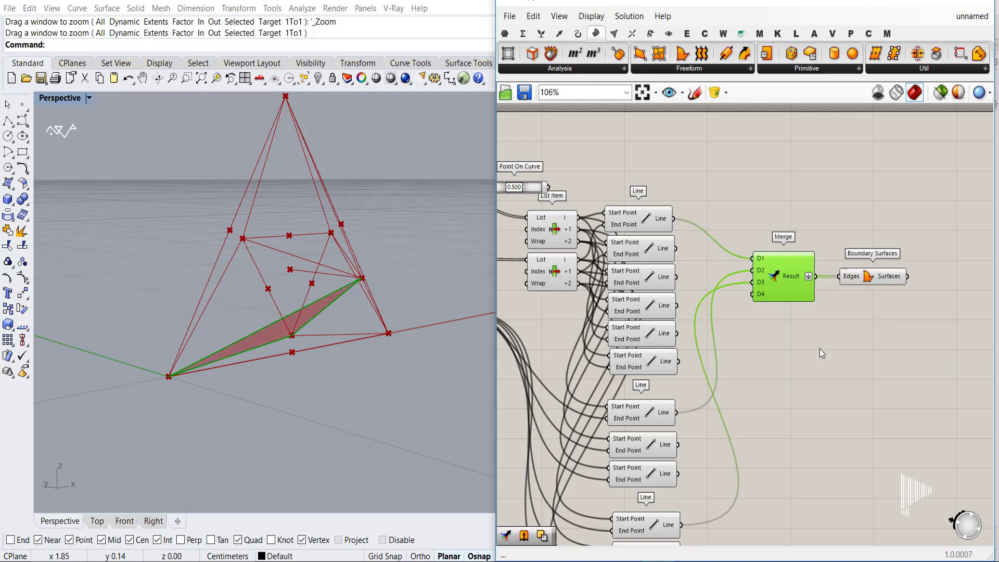
pyautogui.click(820, 348)
# Duplicate the Merge and Boundary Surfaces pair and place the copy below the original for the second panel.
pyautogui.scroll(-3, 819, 349)
pyautogui.scroll(3, 769, 343)
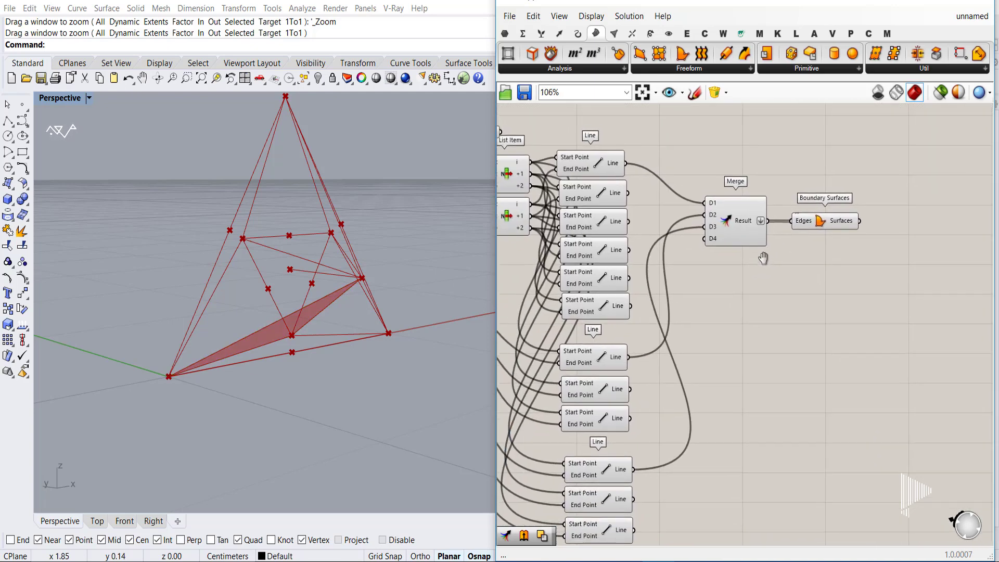
pyautogui.moveTo(744, 239); pyautogui.dragTo(766, 257, button='right')
pyautogui.click(751, 205)
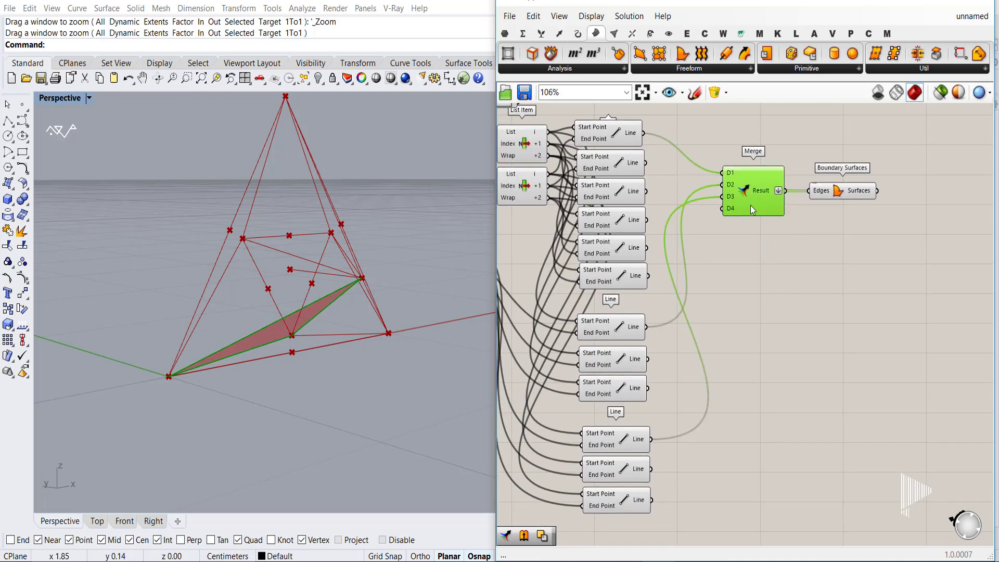
pyautogui.moveTo(827, 219); pyautogui.dragTo(770, 295)
pyautogui.hotkey('ctrl', 'c')
pyautogui.hotkey('ctrl', 'v')
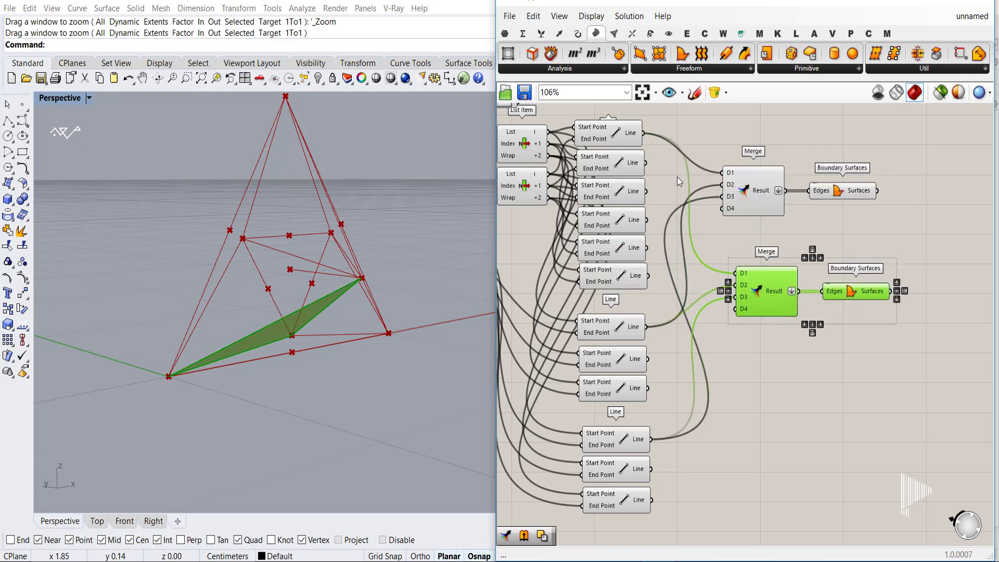
# Connect the second Line of the upper group to D1 and the second Line of the lower group to D3 on the second Merge.
pyautogui.click(626, 164)
pyautogui.moveTo(737, 275); pyautogui.dragTo(736, 274)
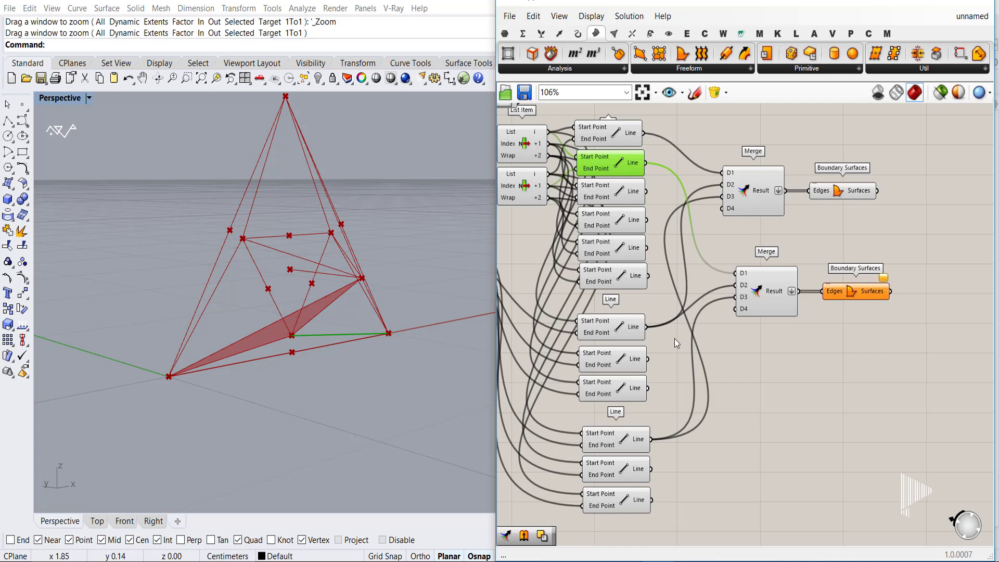
pyautogui.click(634, 363)
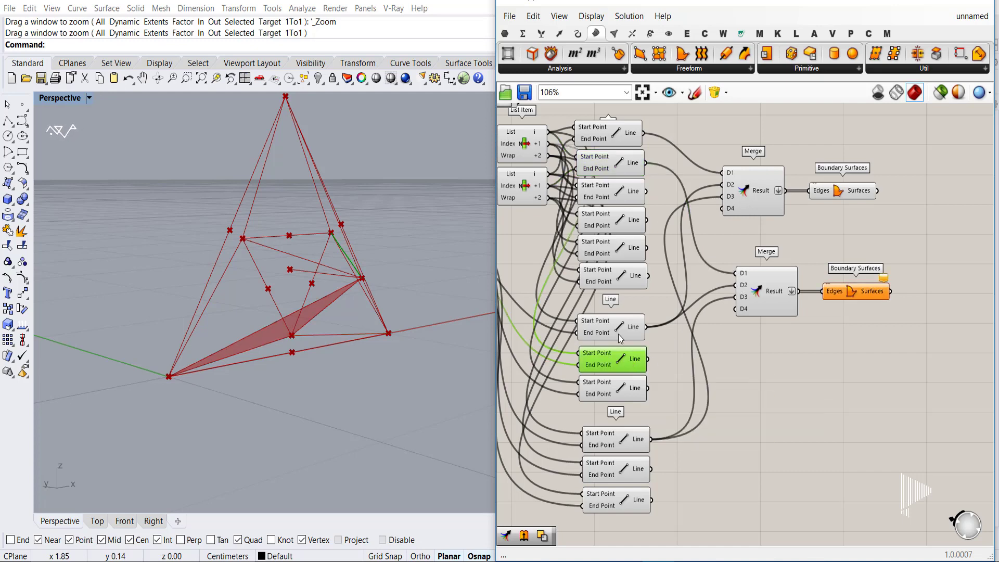
pyautogui.click(636, 449)
pyautogui.click(634, 472)
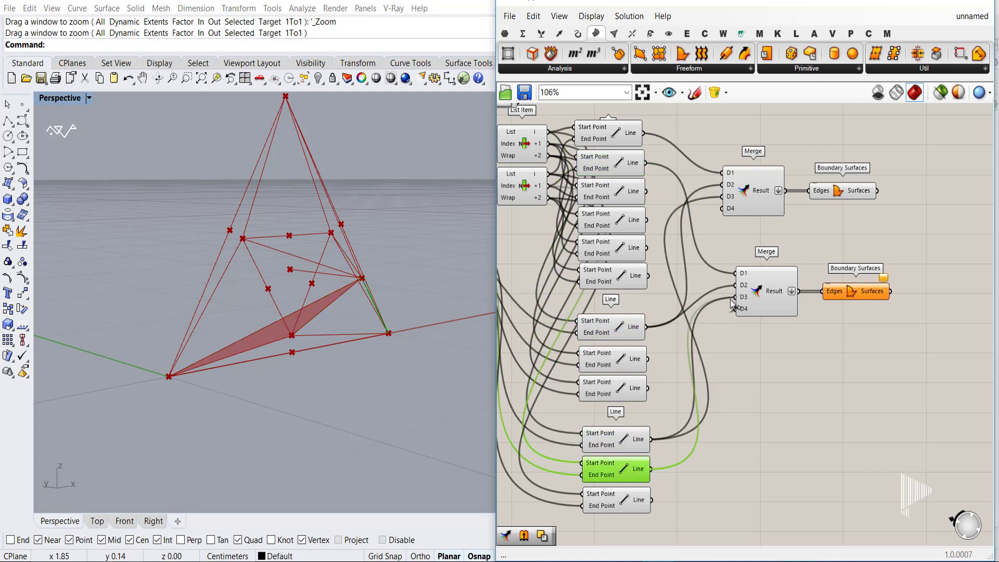
pyautogui.moveTo(730, 300); pyautogui.dragTo(734, 297)
# Duplicate the second Merge and Boundary Surfaces pair and place the copy beneath it for the third panel.
pyautogui.moveTo(788, 376); pyautogui.dragTo(778, 375, button='right')
pyautogui.moveTo(848, 333); pyautogui.dragTo(756, 313)
pyautogui.hotkey('ctrl', 'c')
pyautogui.hotkey('ctrl', 'v')
pyautogui.click(738, 370)
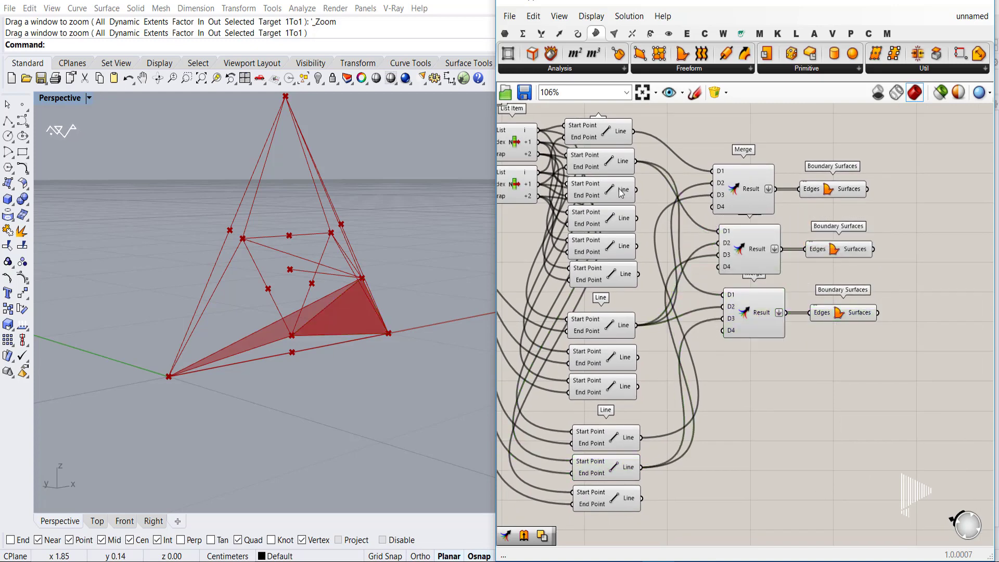
# Connect the third Line of the upper group to D1 and the second Line of the middle group to D2 on the third Merge.
pyautogui.click(620, 193)
pyautogui.moveTo(312, 263); pyautogui.dragTo(393, 269, button='right')
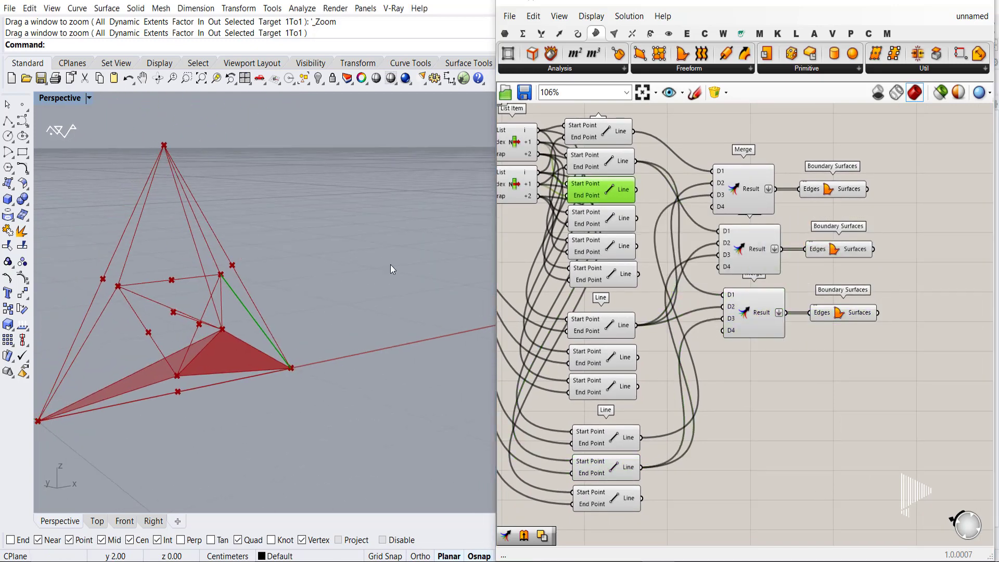
pyautogui.moveTo(636, 189); pyautogui.dragTo(724, 295)
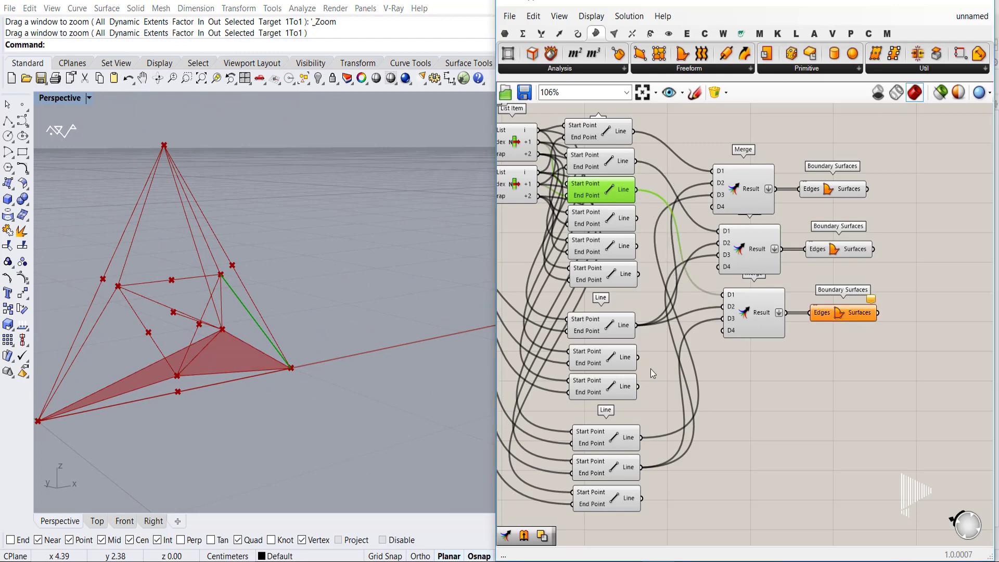
pyautogui.click(629, 362)
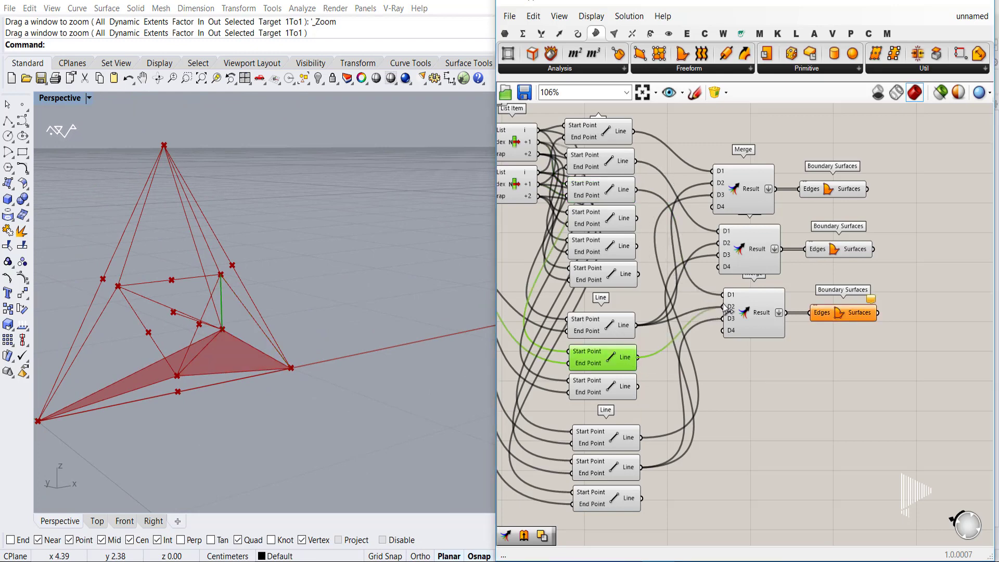
pyautogui.moveTo(725, 307); pyautogui.dragTo(723, 307)
# Try connecting the third Line of the lower group to D3 on the third Merge.
pyautogui.click(631, 470)
pyautogui.click(624, 499)
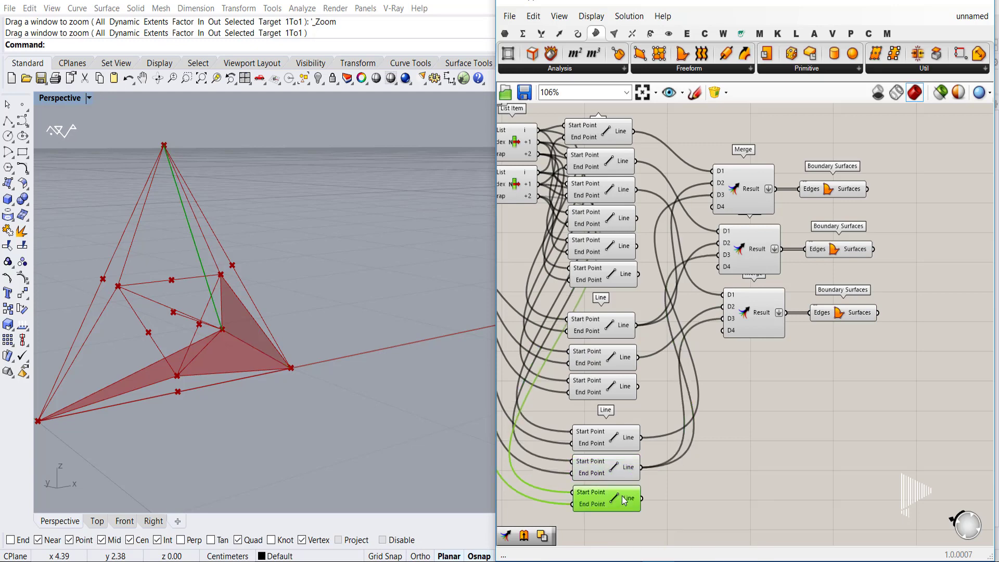
pyautogui.moveTo(685, 356); pyautogui.dragTo(723, 318)
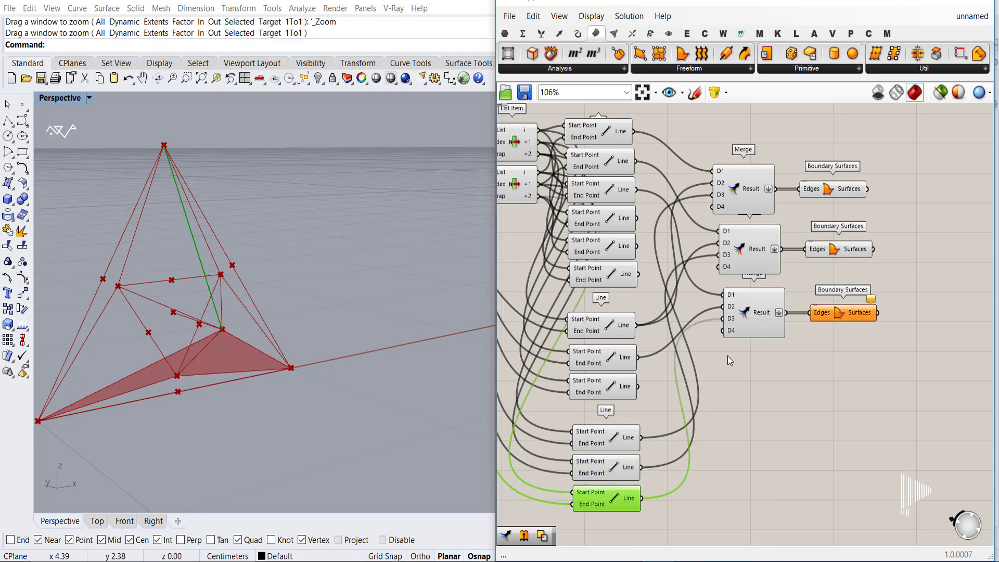
# Check the Line components of all three groups against the viewport to identify the edges bounding the third panel.
pyautogui.click(625, 469)
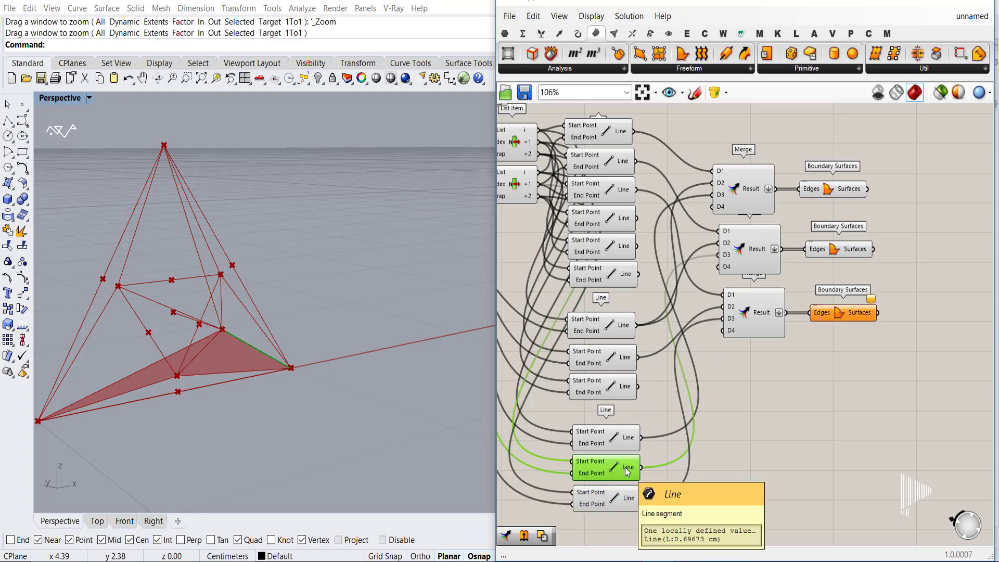
pyautogui.click(620, 366)
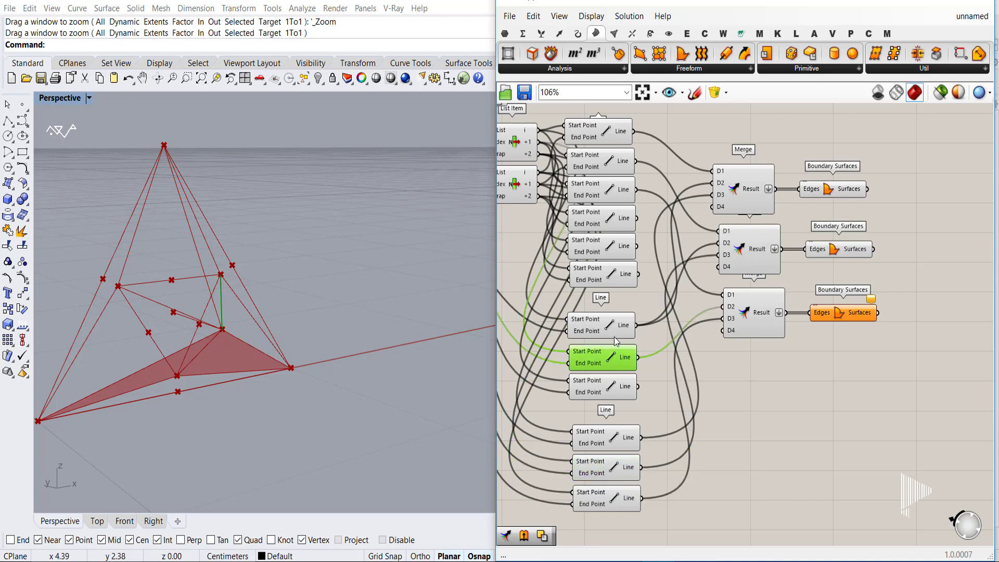
pyautogui.click(616, 328)
pyautogui.click(612, 361)
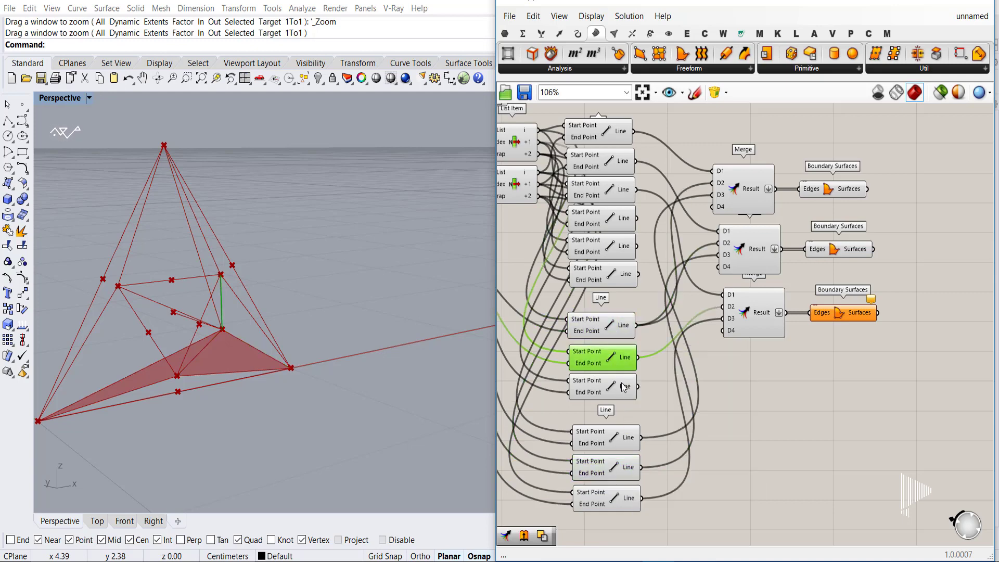
pyautogui.click(625, 443)
pyautogui.click(625, 470)
pyautogui.click(624, 503)
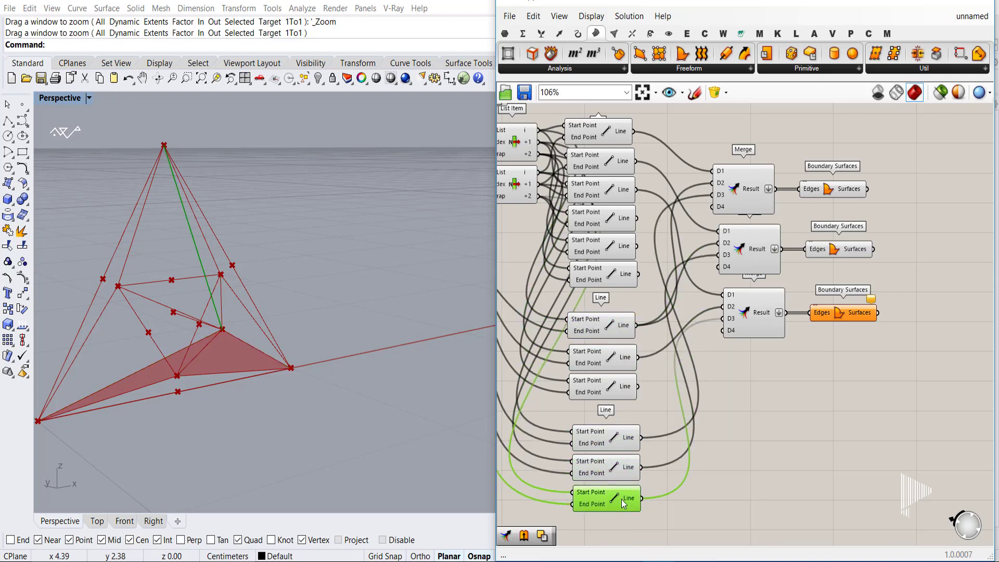
pyautogui.click(628, 219)
pyautogui.click(626, 250)
pyautogui.click(624, 188)
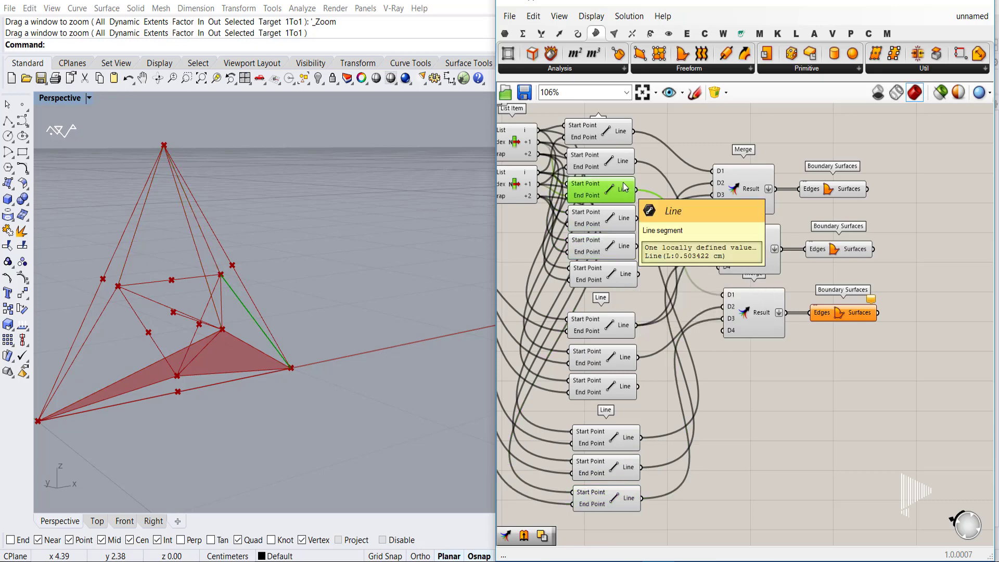
# Reconnect D3 on the third Merge to the second Line of the lower group.
pyautogui.moveTo(635, 189); pyautogui.dragTo(670, 286)
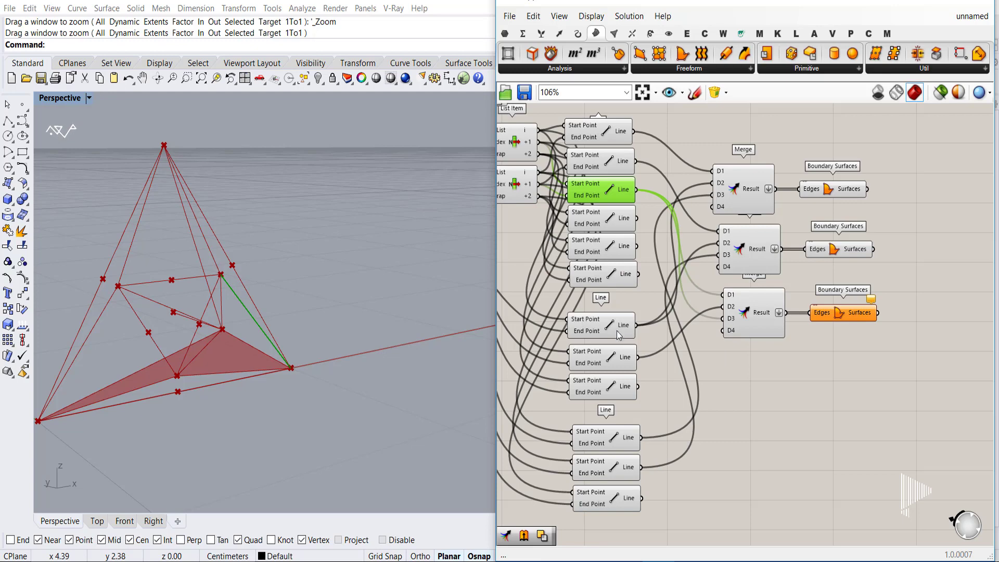
pyautogui.click(619, 357)
pyautogui.click(621, 468)
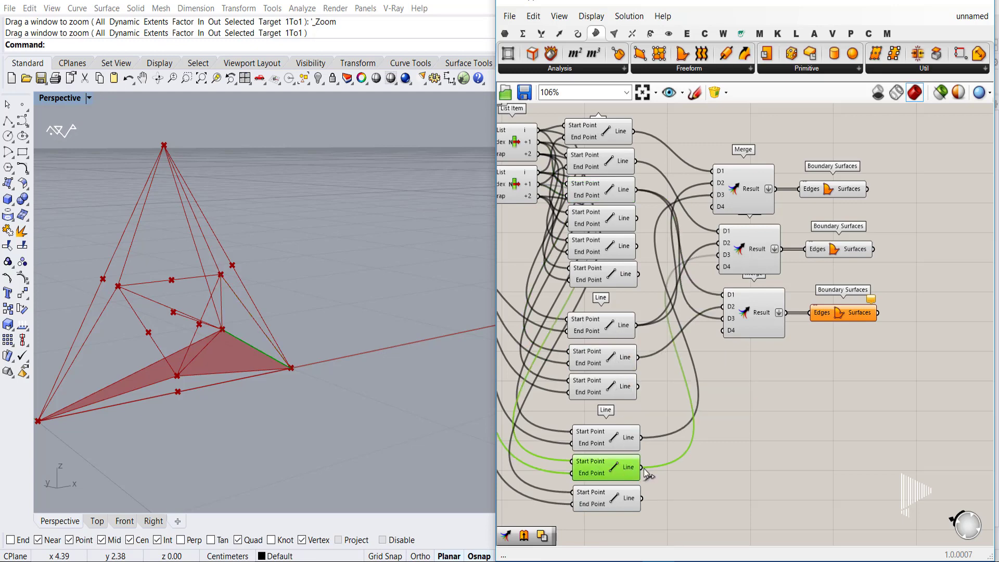
pyautogui.moveTo(640, 466); pyautogui.dragTo(723, 318)
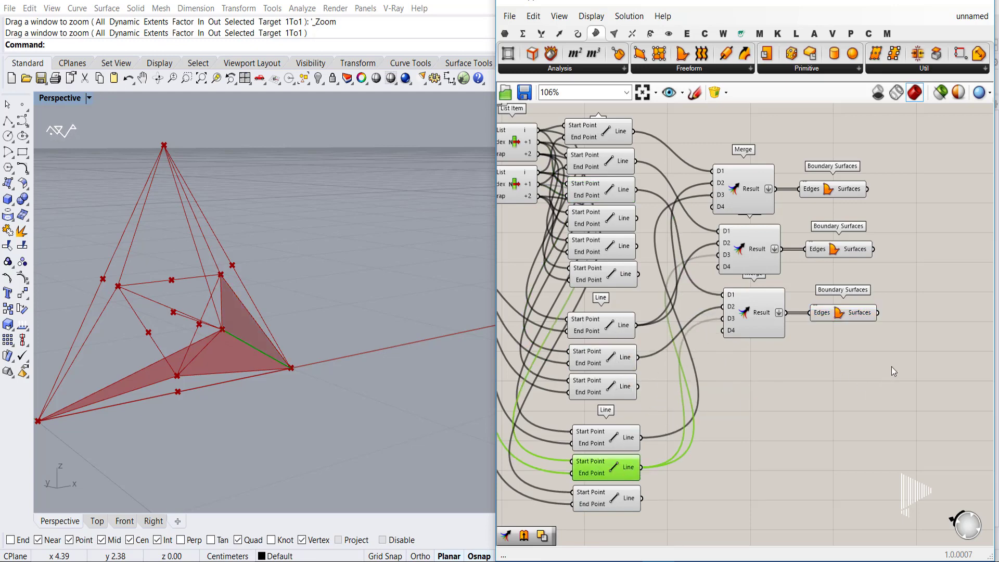
# Duplicate the third Merge and Boundary Surfaces pair and place the copy beneath it for the fourth panel.
pyautogui.moveTo(892, 367); pyautogui.dragTo(748, 373)
pyautogui.hotkey('ctrl', 'c')
pyautogui.hotkey('ctrl', 'v')
pyautogui.click(733, 438)
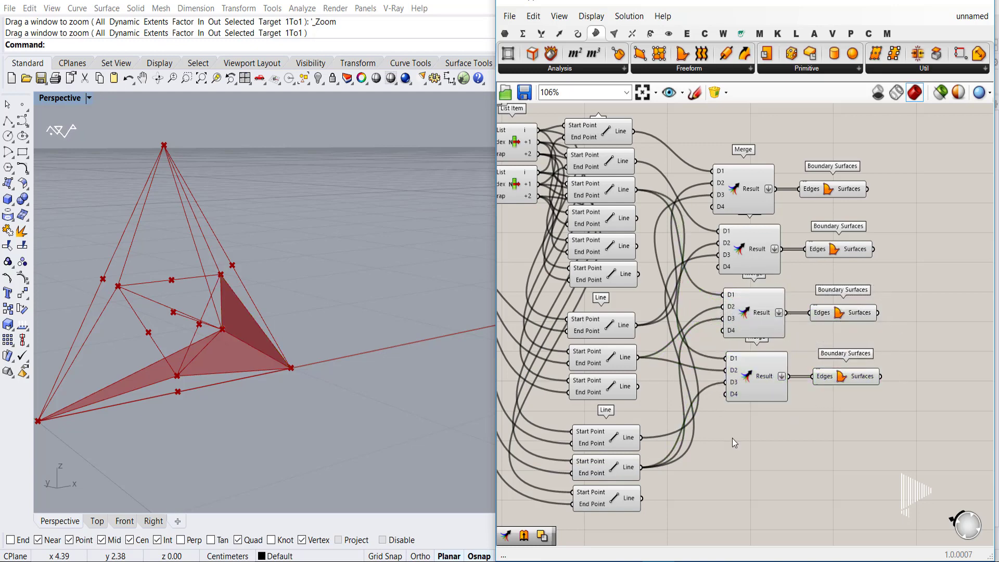
# Connect the fourth Line of the upper group to D1 and the third Line of the lower group to D3 on the fourth Merge.
pyautogui.click(621, 365)
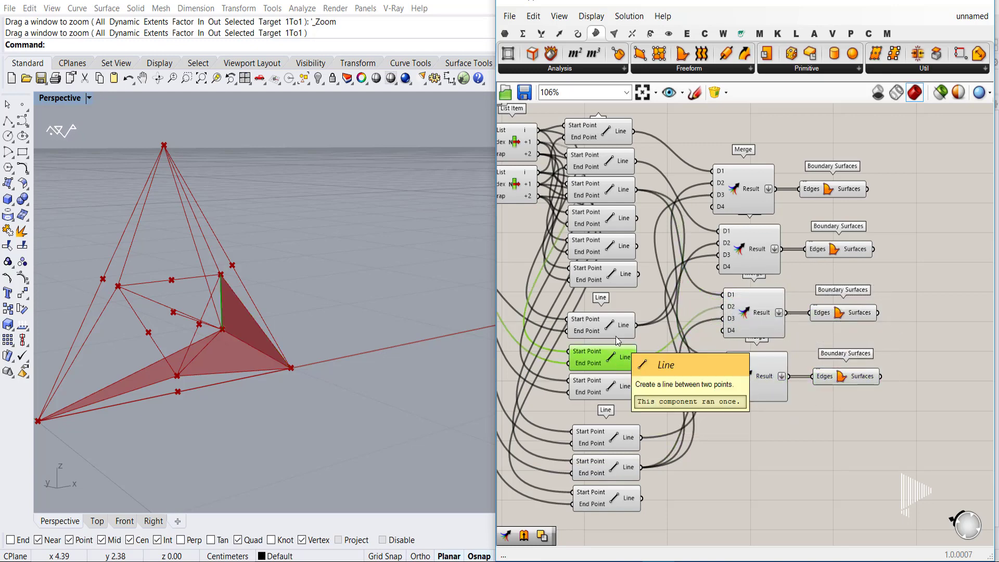
pyautogui.click(613, 219)
pyautogui.moveTo(637, 218); pyautogui.dragTo(726, 359)
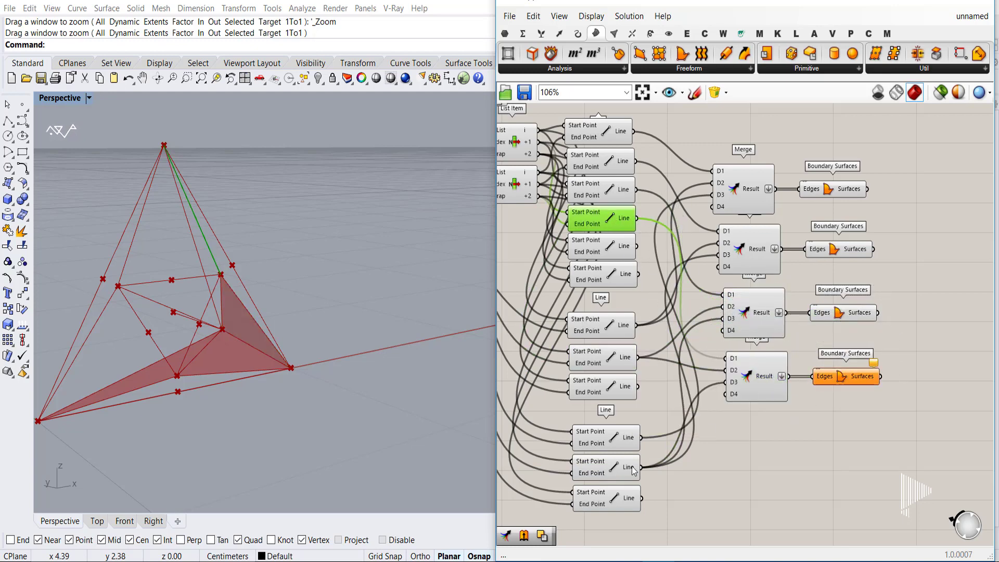
pyautogui.click(627, 470)
pyautogui.click(629, 499)
pyautogui.moveTo(641, 498); pyautogui.dragTo(725, 383)
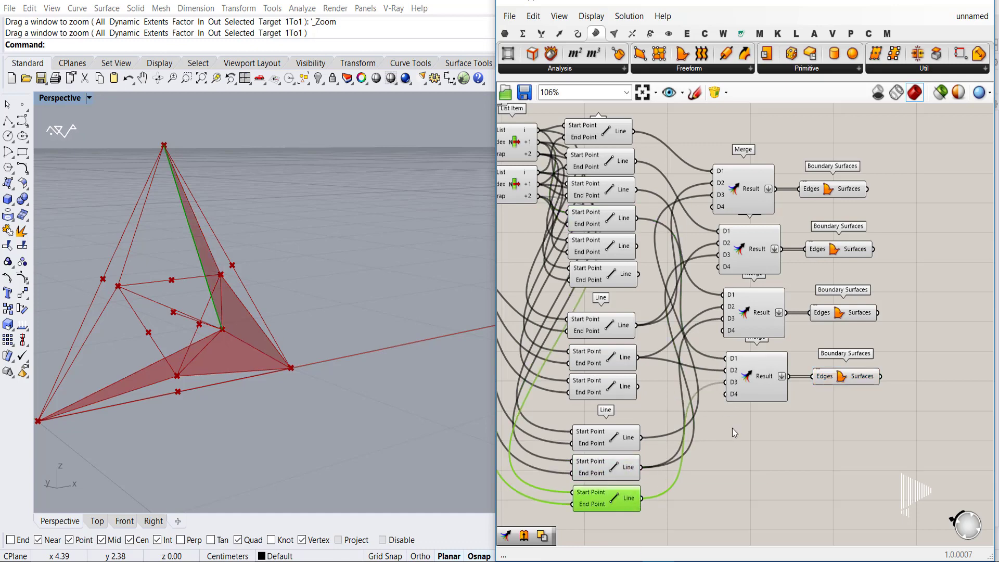
# Duplicate the fourth Merge and Boundary Surfaces pair and place the copy beneath it for the fifth panel.
pyautogui.moveTo(856, 432); pyautogui.dragTo(852, 393, button='right')
pyautogui.moveTo(853, 394); pyautogui.dragTo(751, 396)
pyautogui.hotkey('ctrl', 'c')
pyautogui.hotkey('ctrl', 'v')
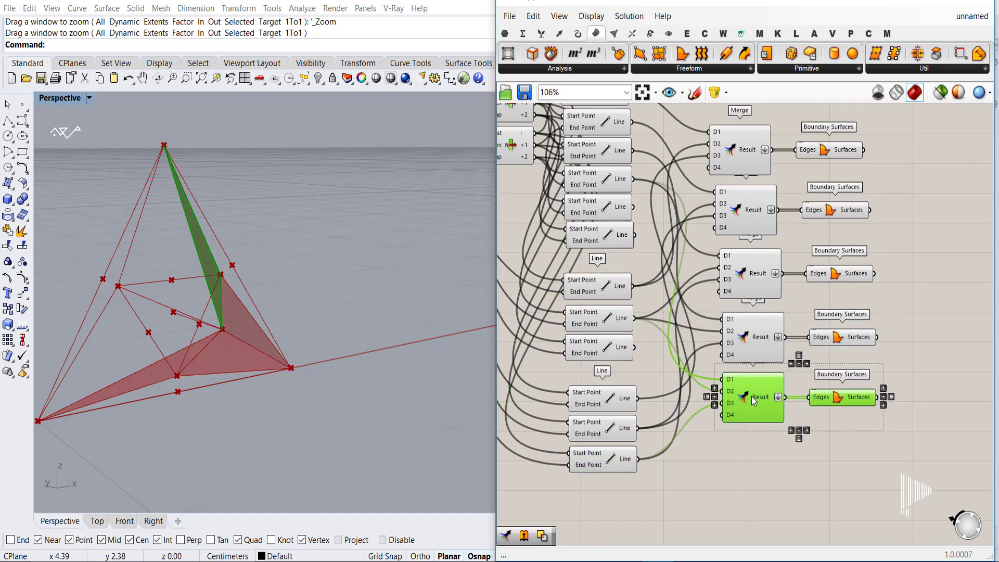
pyautogui.click(715, 456)
# Connect the fifth Line of the upper group to D1 and the third Line of the middle group to D2 on the fifth Merge.
pyautogui.click(612, 405)
pyautogui.click(619, 431)
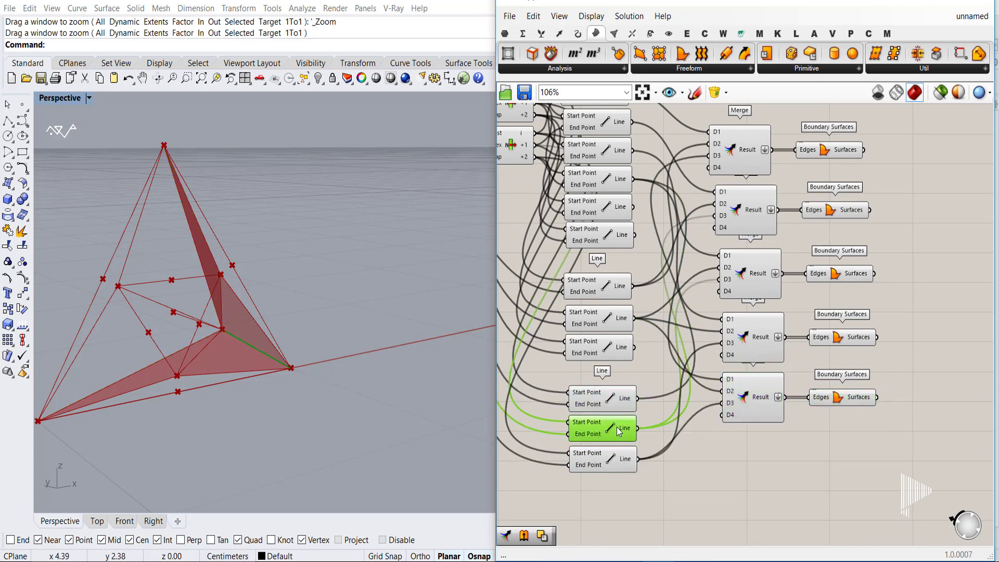
pyautogui.click(617, 319)
pyautogui.click(615, 286)
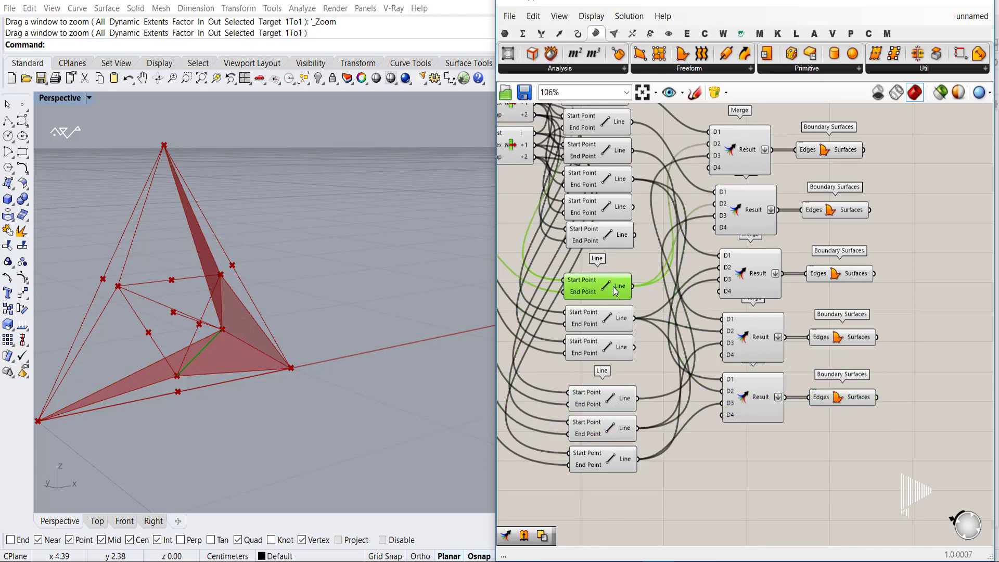
pyautogui.click(615, 235)
pyautogui.click(752, 414)
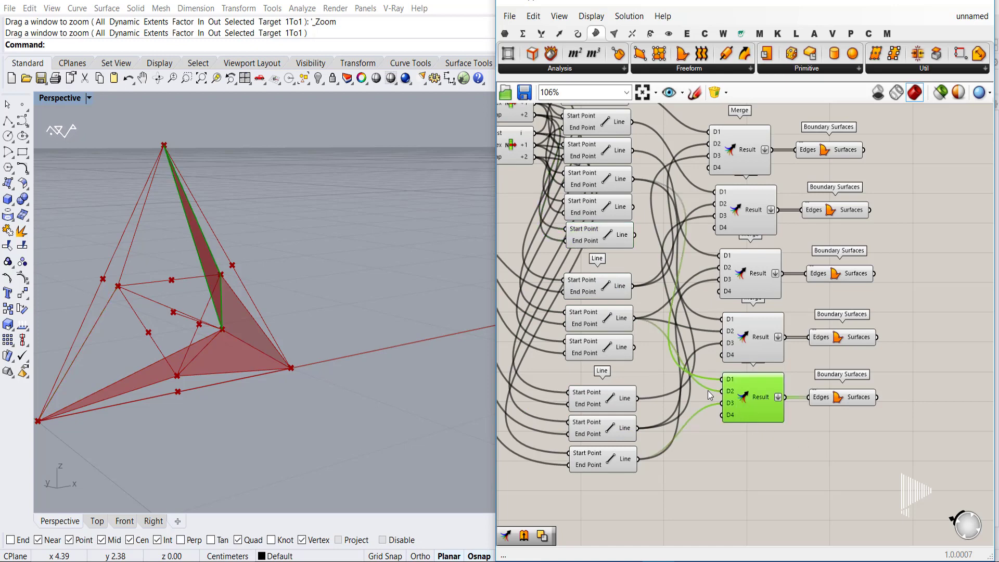
pyautogui.click(613, 208)
pyautogui.moveTo(634, 207); pyautogui.dragTo(722, 379)
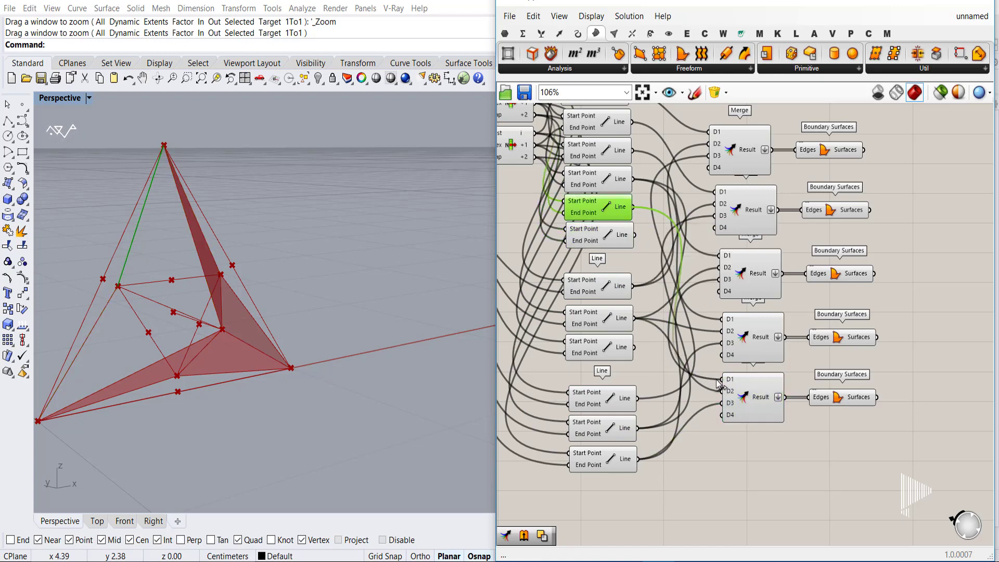
pyautogui.click(621, 356)
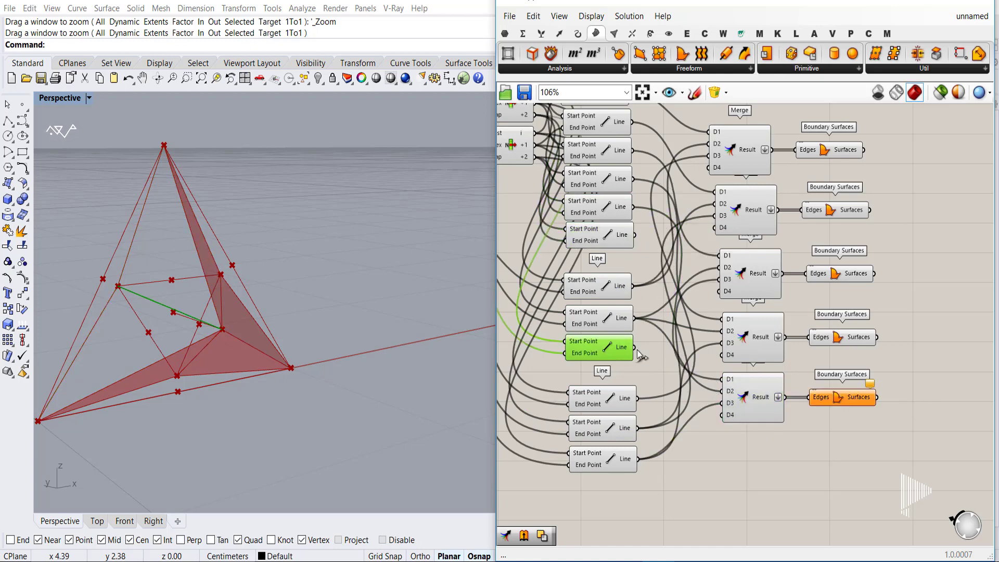
pyautogui.moveTo(719, 399); pyautogui.dragTo(716, 399)
pyautogui.click(618, 469)
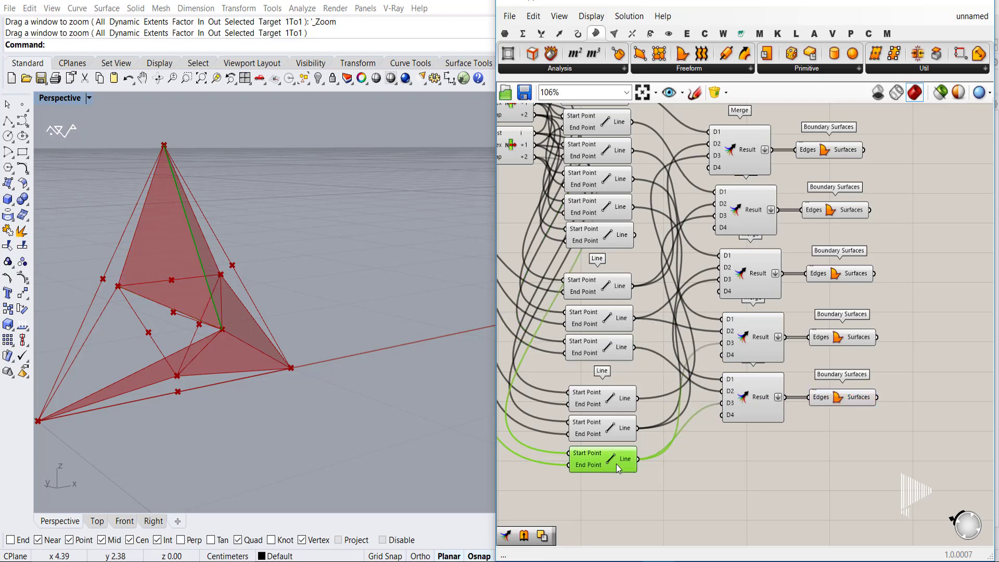
# Duplicate the fifth Merge and Boundary Surfaces pair and place the copy beneath it for the sixth panel.
pyautogui.click(756, 399)
pyautogui.moveTo(746, 450); pyautogui.dragTo(734, 431, button='right')
pyautogui.keyDown('shift'); pyautogui.click(812, 379); pyautogui.keyUp('shift')
pyautogui.keyDown('alt'); pyautogui.moveTo(726, 403); pyautogui.dragTo(730, 469); pyautogui.keyUp('alt')
pyautogui.moveTo(651, 471); pyautogui.dragTo(666, 444, button='right')
# Connect the sixth Line of the upper group to D1 on the sixth Merge.
pyautogui.click(610, 420)
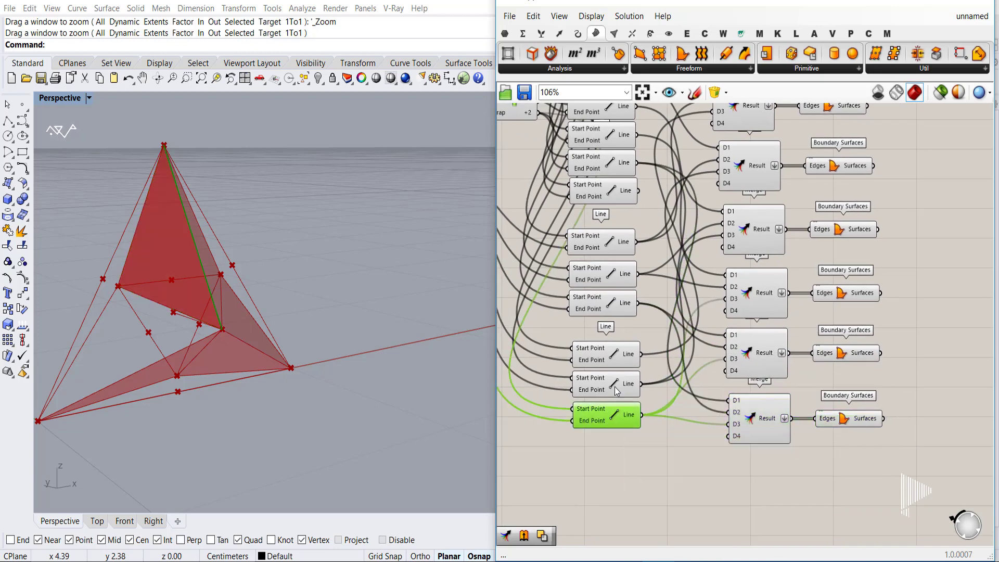
pyautogui.click(614, 386)
pyautogui.click(620, 281)
pyautogui.click(619, 194)
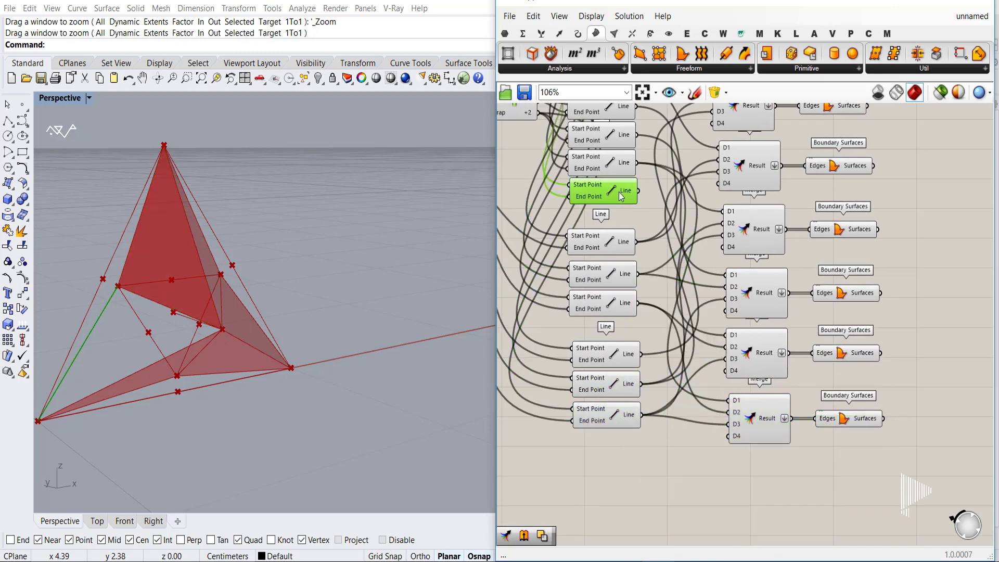
pyautogui.moveTo(638, 192); pyautogui.dragTo(728, 400)
pyautogui.click(615, 303)
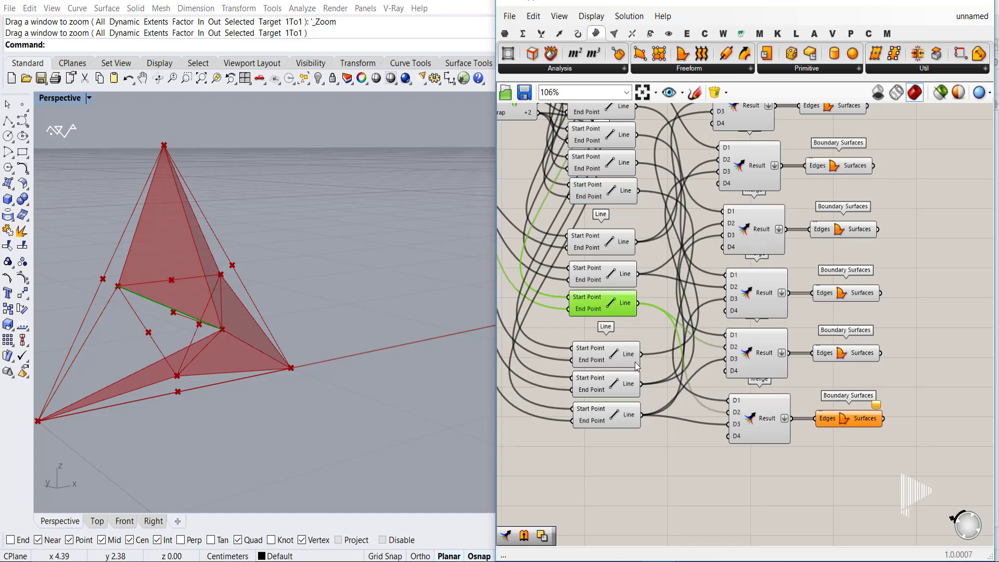
# Reconnect D3 on the sixth Merge to the first Line of the lower group.
pyautogui.click(620, 416)
pyautogui.moveTo(630, 198); pyautogui.dragTo(625, 267, button='right')
pyautogui.click(612, 320)
pyautogui.click(613, 125)
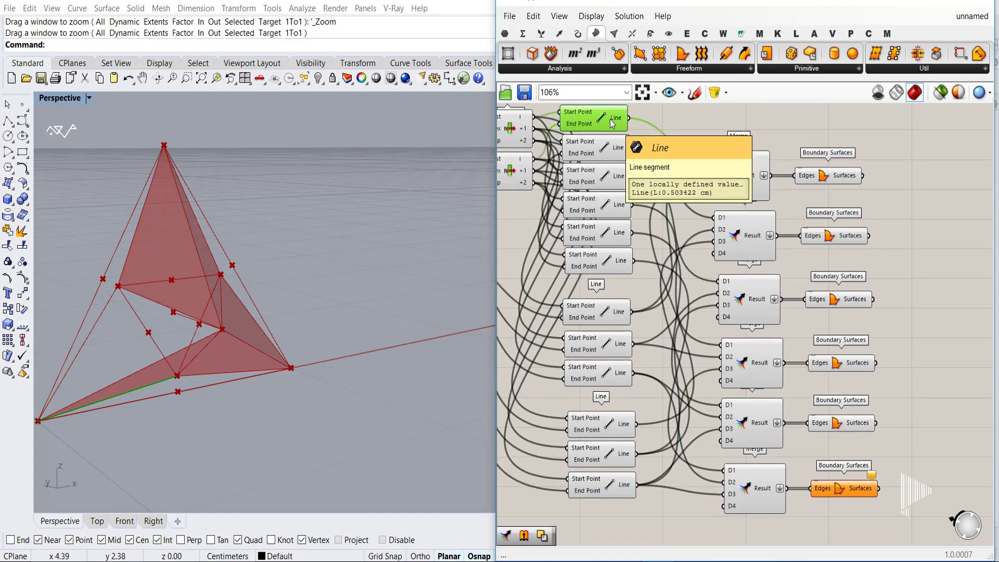
pyautogui.moveTo(598, 303); pyautogui.dragTo(599, 293, button='right')
pyautogui.click(614, 417)
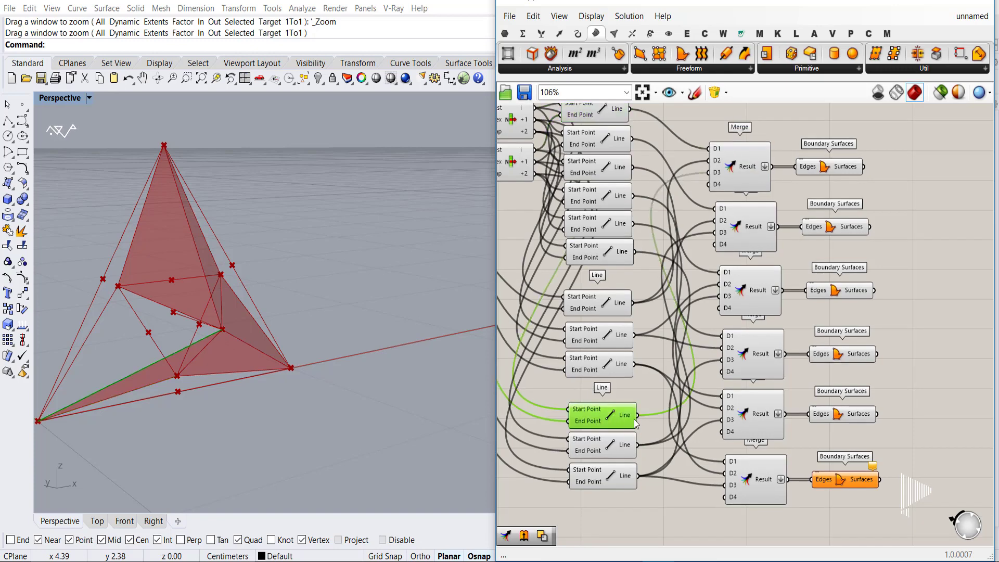
pyautogui.moveTo(637, 415); pyautogui.dragTo(726, 486)
pyautogui.click(833, 511)
# Align the six Merge components in one vertical column and the six Boundary Surfaces components in another.
pyautogui.moveTo(834, 512); pyautogui.dragTo(775, 494, button='right')
pyautogui.scroll(-1, 776, 494)
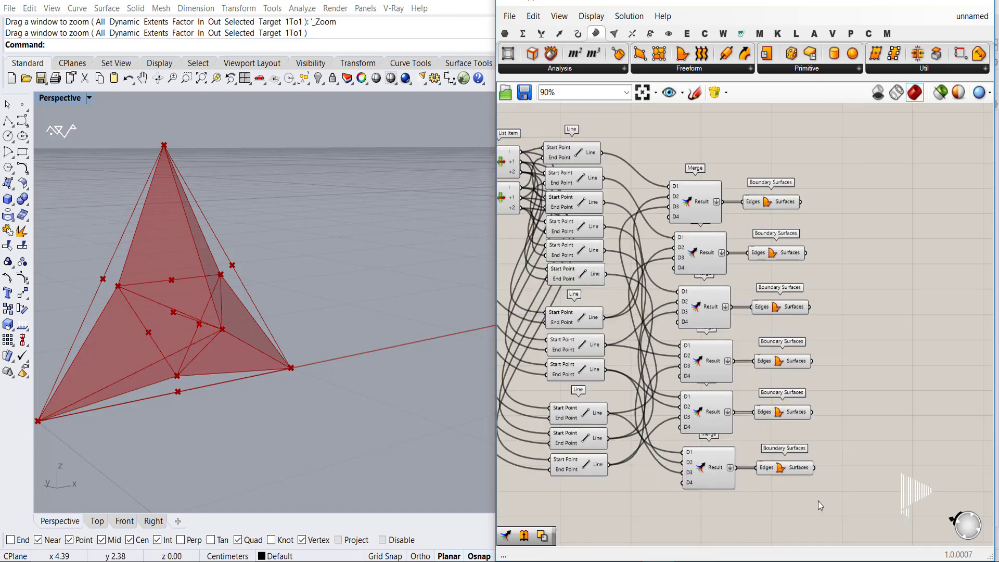
pyautogui.moveTo(850, 514); pyautogui.dragTo(700, 186)
pyautogui.click(759, 185)
pyautogui.moveTo(714, 505); pyautogui.dragTo(683, 191)
pyautogui.click(711, 171)
pyautogui.moveTo(842, 482); pyautogui.dragTo(786, 189)
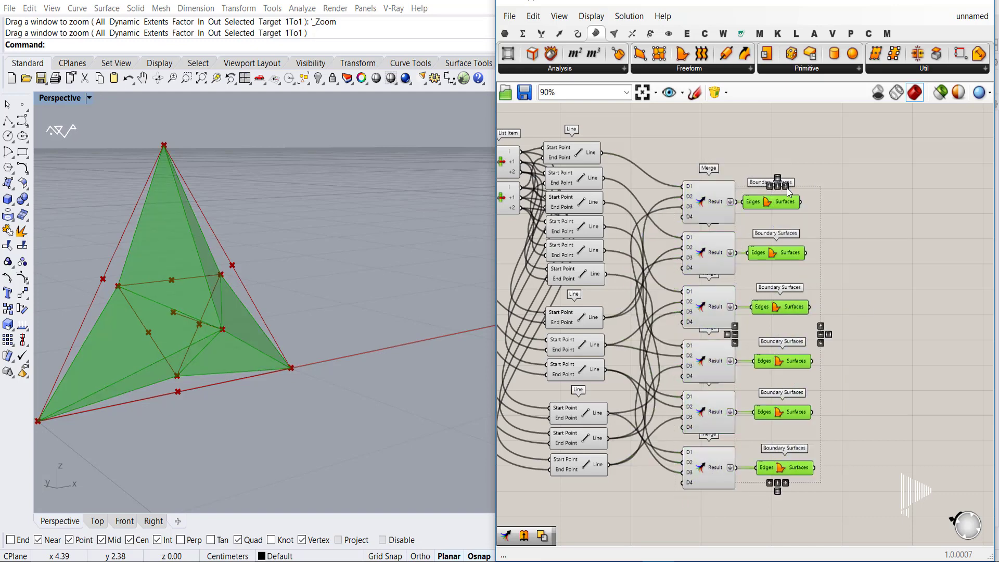
pyautogui.click(784, 180)
pyautogui.click(792, 276)
# Move the second Point On Curve component clear of the List Item and set the Scale factor slider to 0.573.
pyautogui.moveTo(603, 309); pyautogui.dragTo(681, 322, button='right')
pyautogui.moveTo(563, 223); pyautogui.dragTo(654, 273, button='right')
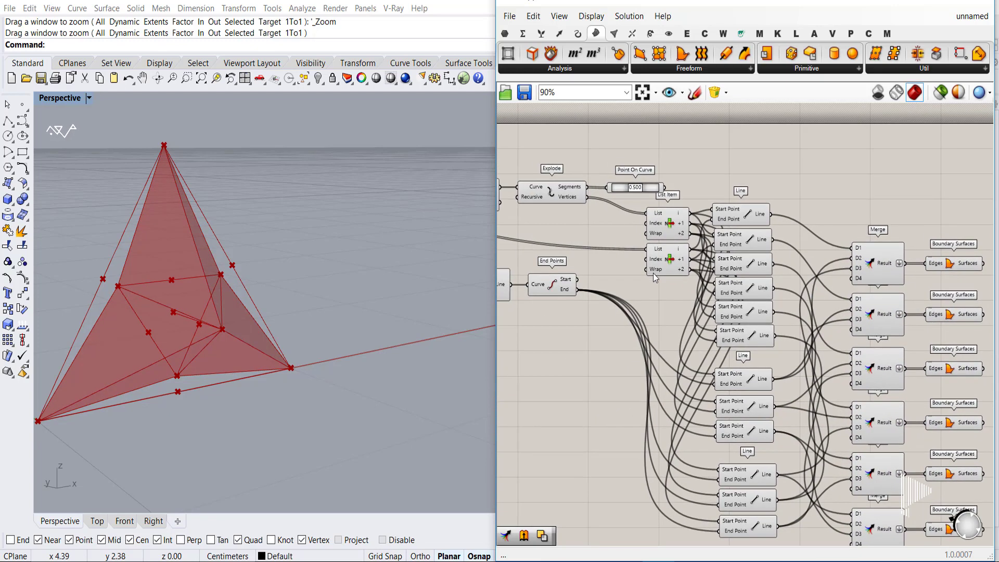
pyautogui.moveTo(651, 189); pyautogui.dragTo(651, 174)
pyautogui.moveTo(619, 208); pyautogui.dragTo(875, 255, button='right')
pyautogui.scroll(2, 638, 284)
pyautogui.moveTo(650, 289); pyautogui.dragTo(642, 290)
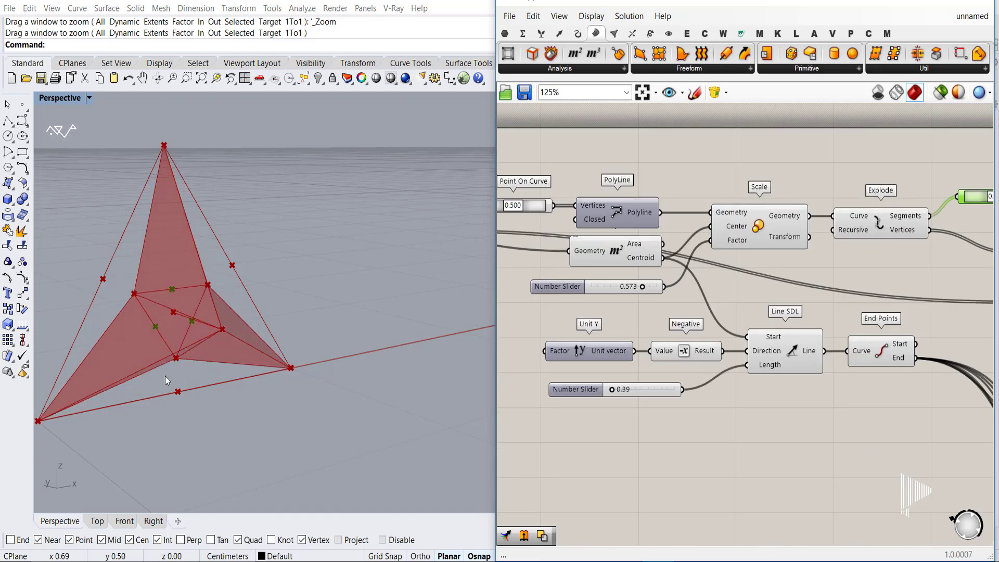
# Set the Line SDL length slider to 0.15 and the Scale factor slider to 0.541.
pyautogui.moveTo(252, 216)
pyautogui.mouseDown(button='right')
pyautogui.moveTo(272, 223)
pyautogui.moveTo(285, 273)
pyautogui.moveTo(260, 282)
pyautogui.mouseUp(button='right')
pyautogui.scroll(-8, 250, 281)
pyautogui.click(186, 78)
pyautogui.moveTo(181, 259)
pyautogui.mouseDown()
pyautogui.moveTo(300, 355)
pyautogui.moveTo(456, 437)
pyautogui.mouseUp()
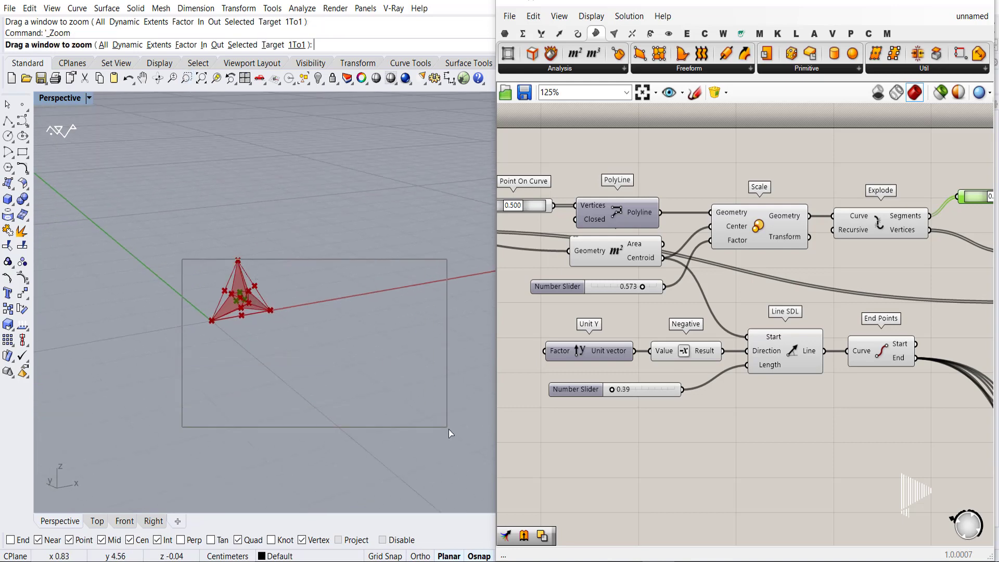
pyautogui.moveTo(341, 263)
pyautogui.keyDown('shift'); pyautogui.mouseDown(button='right')
pyautogui.moveTo(294, 359)
pyautogui.moveTo(277, 227)
pyautogui.moveTo(350, 264)
pyautogui.moveTo(335, 281)
pyautogui.mouseUp(button='right'); pyautogui.keyUp('shift')
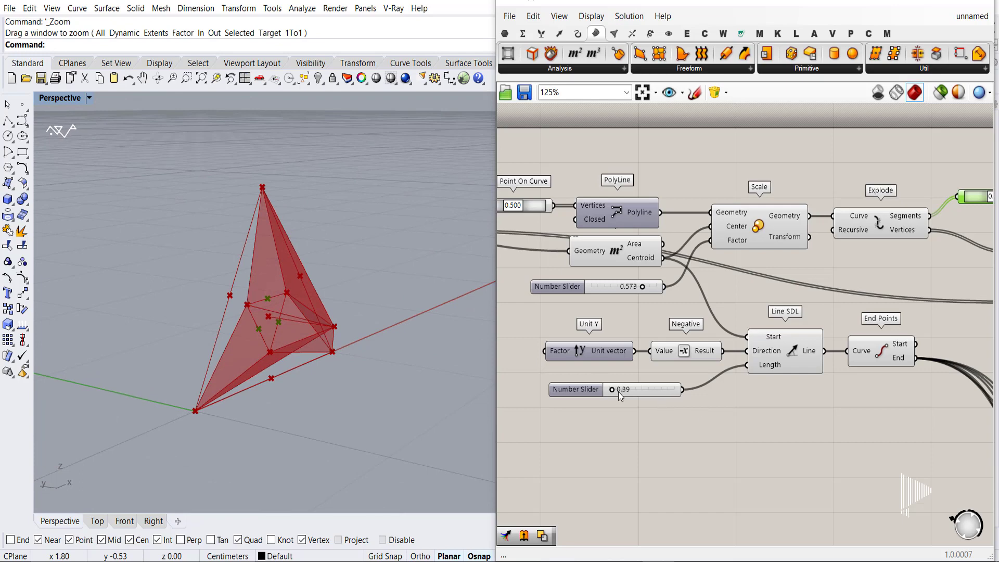
pyautogui.moveTo(614, 393); pyautogui.dragTo(610, 391)
pyautogui.moveTo(268, 312); pyautogui.dragTo(267, 291, button='right')
pyautogui.moveTo(642, 292)
pyautogui.mouseDown()
pyautogui.moveTo(658, 295)
pyautogui.moveTo(639, 295)
pyautogui.mouseUp()
pyautogui.scroll(-3, 639, 295)
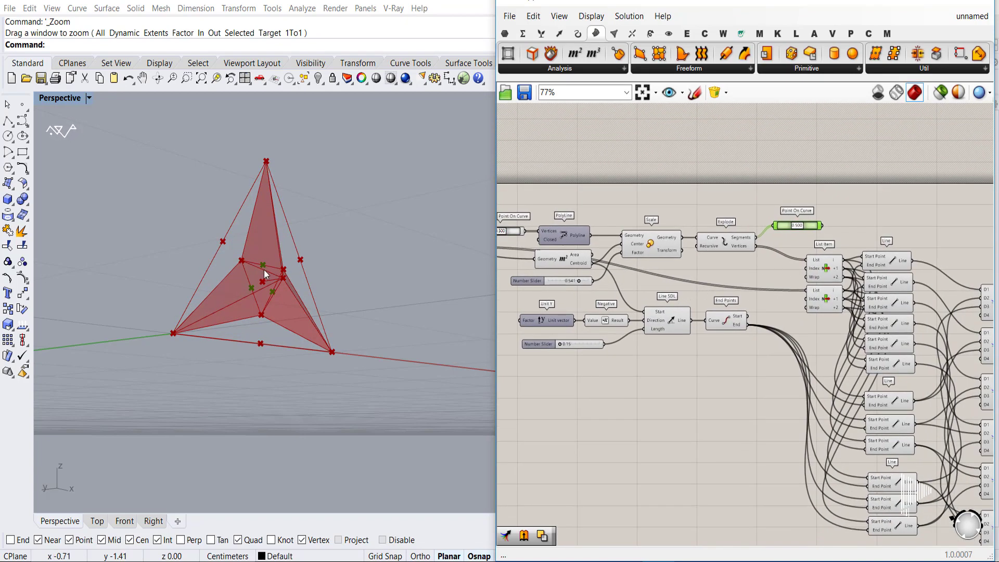
pyautogui.moveTo(266, 274); pyautogui.dragTo(234, 303, button='right')
# Set the triangular grid's Extent X to 5 and Extent Y to 3.
pyautogui.moveTo(614, 367); pyautogui.dragTo(708, 353, button='right')
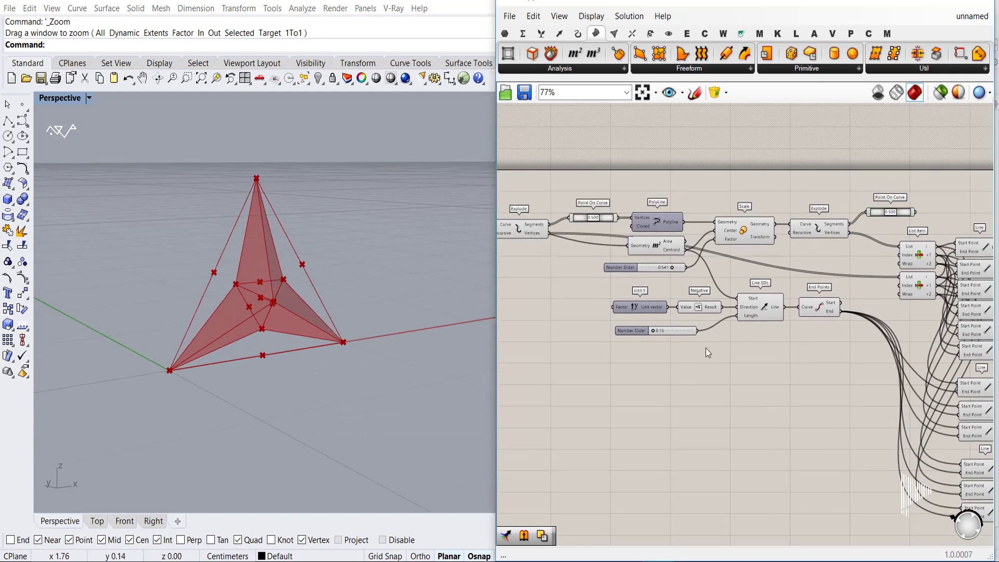
pyautogui.moveTo(593, 385); pyautogui.dragTo(662, 366, button='right')
pyautogui.moveTo(583, 311); pyautogui.dragTo(667, 394, button='right')
pyautogui.click(598, 304)
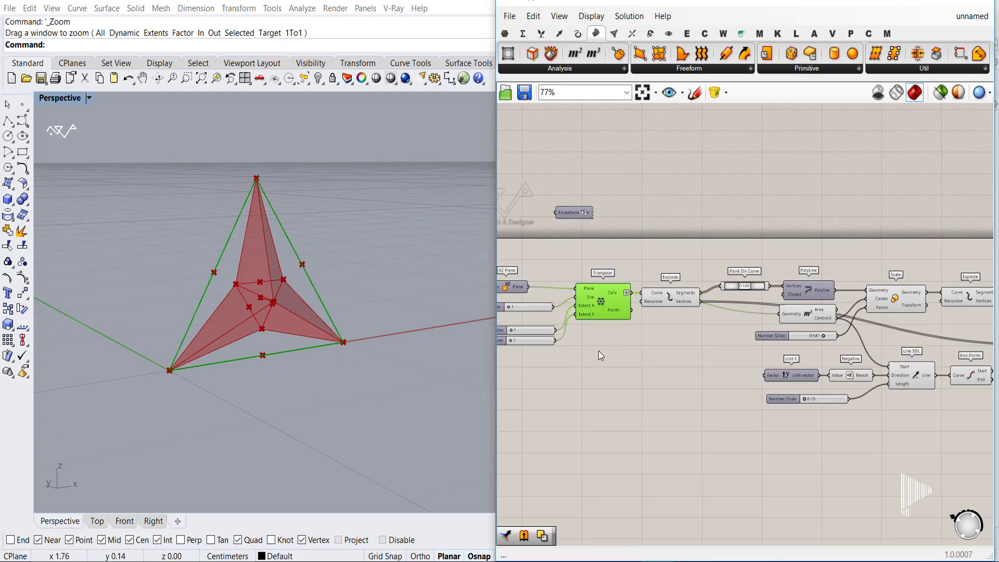
pyautogui.moveTo(600, 352); pyautogui.dragTo(681, 388, button='right')
pyautogui.scroll(8, 580, 358)
pyautogui.moveTo(657, 380); pyautogui.dragTo(661, 380)
pyautogui.moveTo(654, 424); pyautogui.dragTo(657, 424)
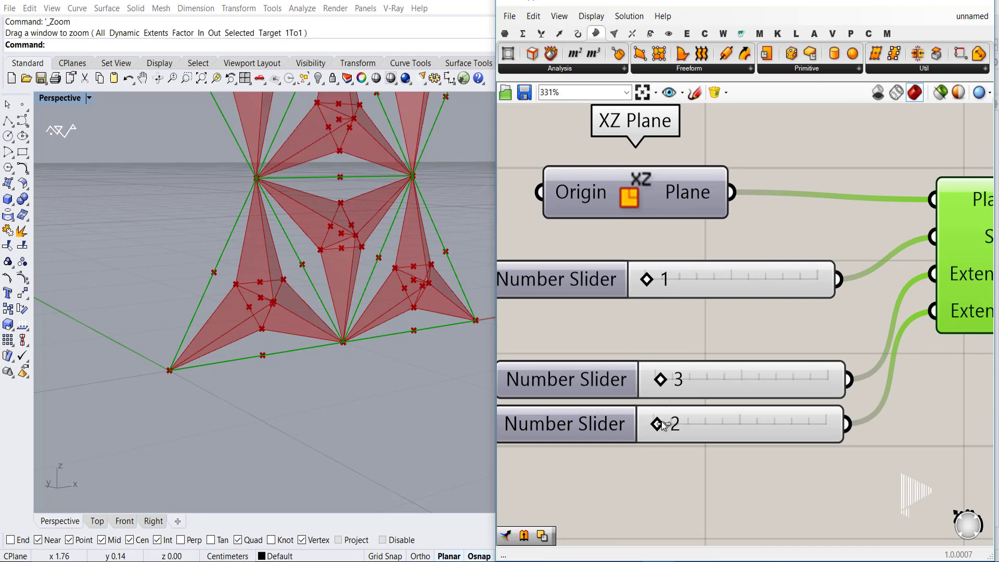
pyautogui.scroll(-2, 213, 384)
pyautogui.moveTo(665, 381); pyautogui.dragTo(670, 381)
pyautogui.moveTo(655, 423); pyautogui.dragTo(657, 423)
pyautogui.scroll(-1, 264, 440)
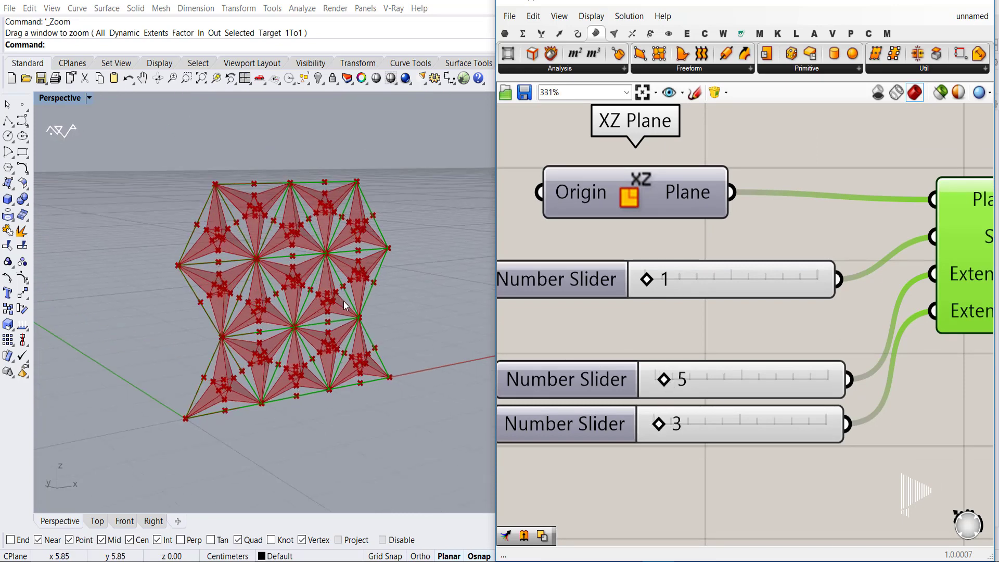
# Turn off the preview of all components between the triangular grid and the Boundary Surfaces.
pyautogui.scroll(-8, 700, 400)
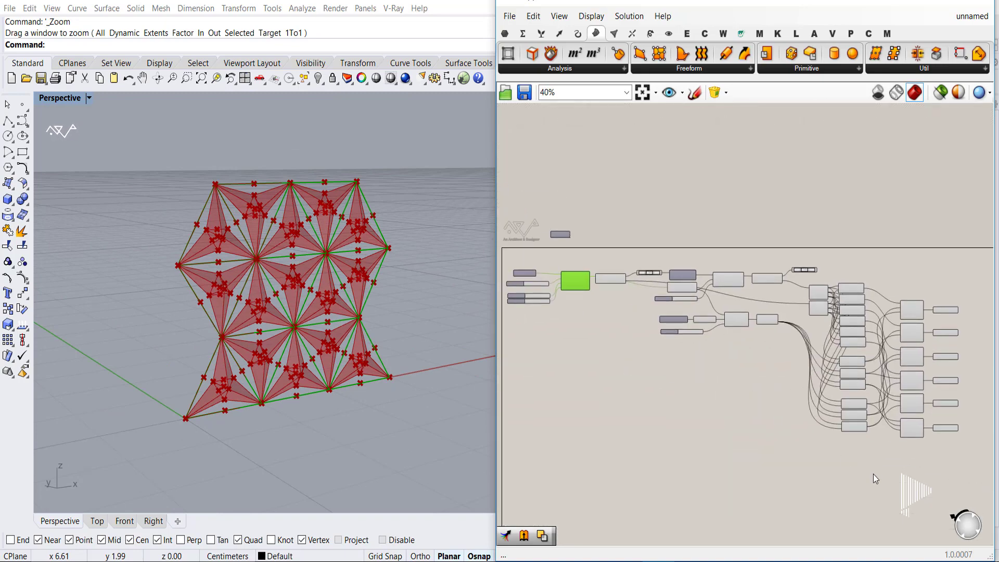
pyautogui.moveTo(920, 477); pyautogui.dragTo(592, 256)
pyautogui.rightClick(633, 203)
pyautogui.click(652, 228)
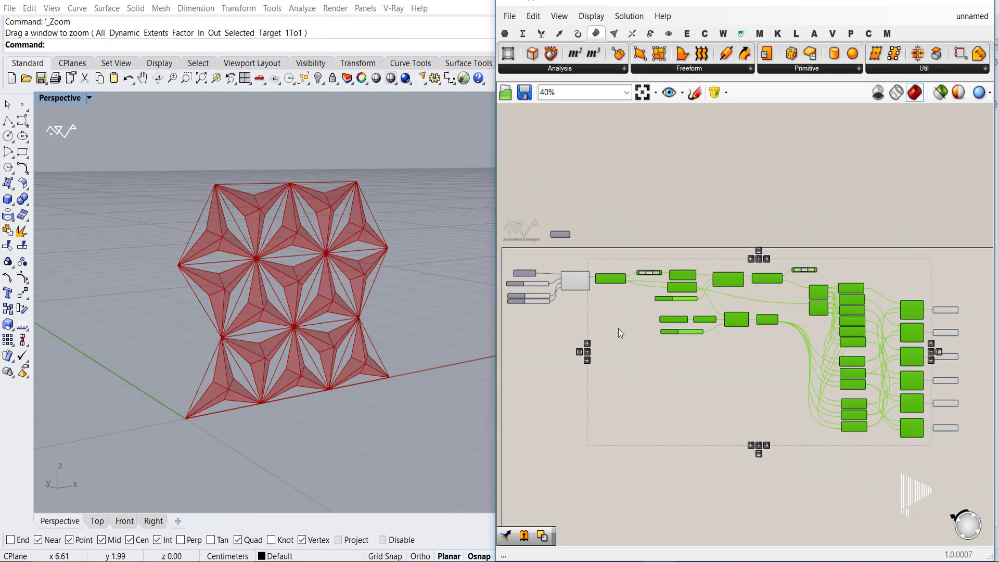
# Set the Scale factor slider to 0.649.
pyautogui.scroll(7, 721, 315)
pyautogui.click(723, 317)
pyautogui.moveTo(725, 326)
pyautogui.mouseDown()
pyautogui.moveTo(714, 327)
pyautogui.moveTo(748, 331)
pyautogui.moveTo(714, 328)
pyautogui.moveTo(735, 324)
pyautogui.moveTo(726, 325)
pyautogui.mouseUp()
pyautogui.scroll(-5, 716, 364)
# Group the Scale component with a rectangle outline and shift it slightly upward.
pyautogui.click(760, 242)
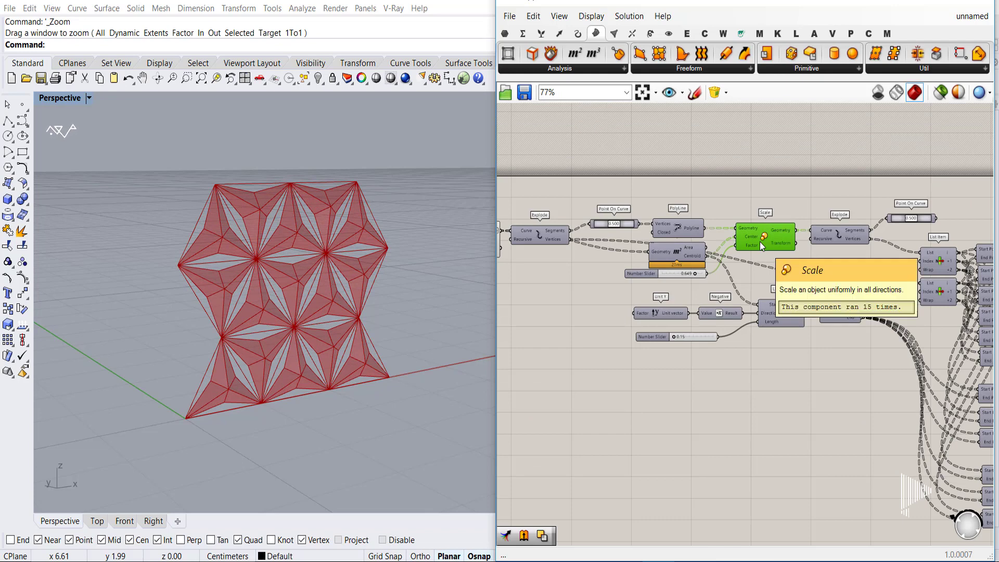
pyautogui.hotkey('ctrl', 'g')
pyautogui.rightClick(791, 255)
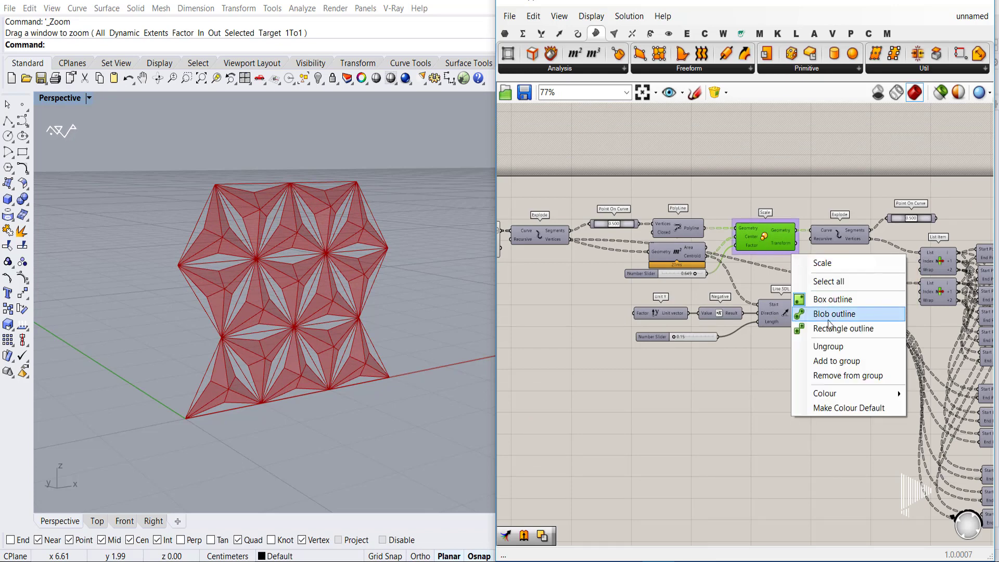
pyautogui.click(829, 325)
pyautogui.moveTo(776, 238)
pyautogui.mouseDown()
pyautogui.moveTo(777, 206)
pyautogui.moveTo(777, 232)
pyautogui.mouseUp()
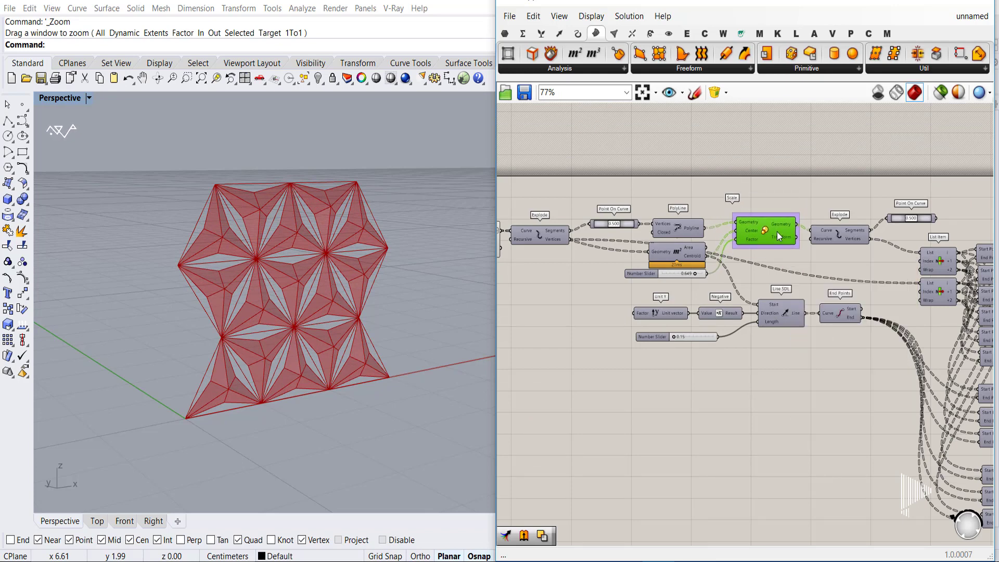
pyautogui.scroll(-2, 792, 257)
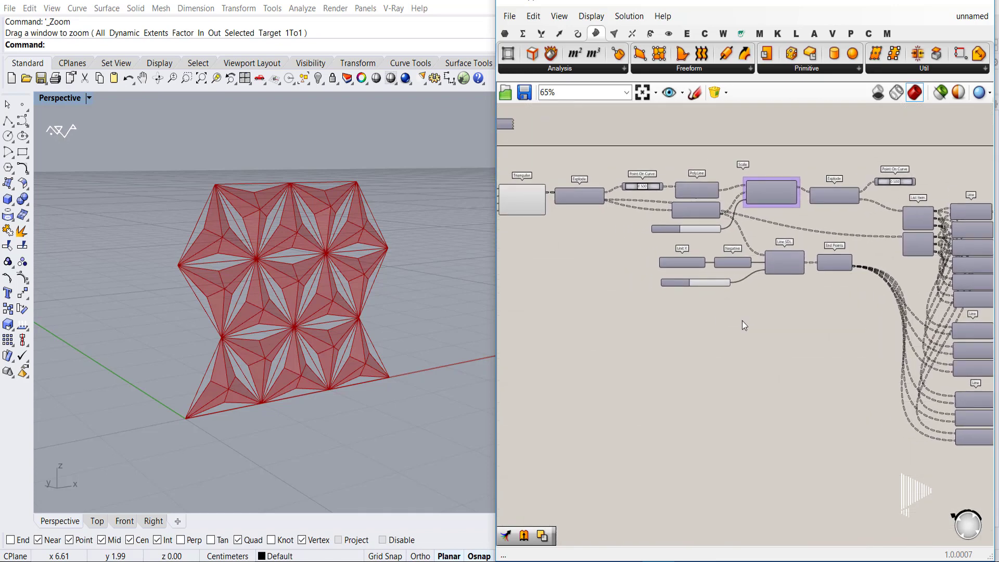
pyautogui.scroll(1, 728, 318)
pyautogui.doubleClick(721, 381)
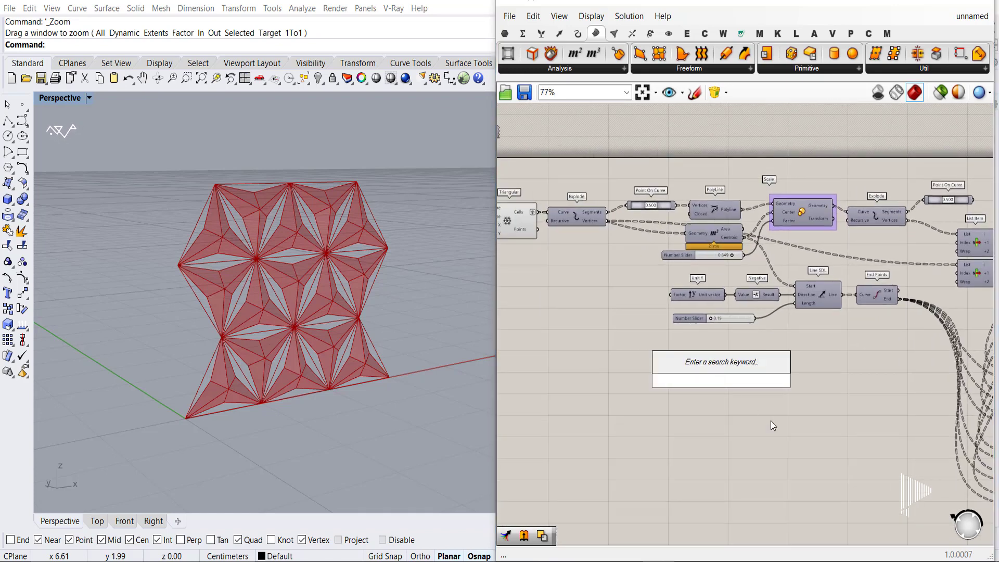
pyautogui.write('rema')
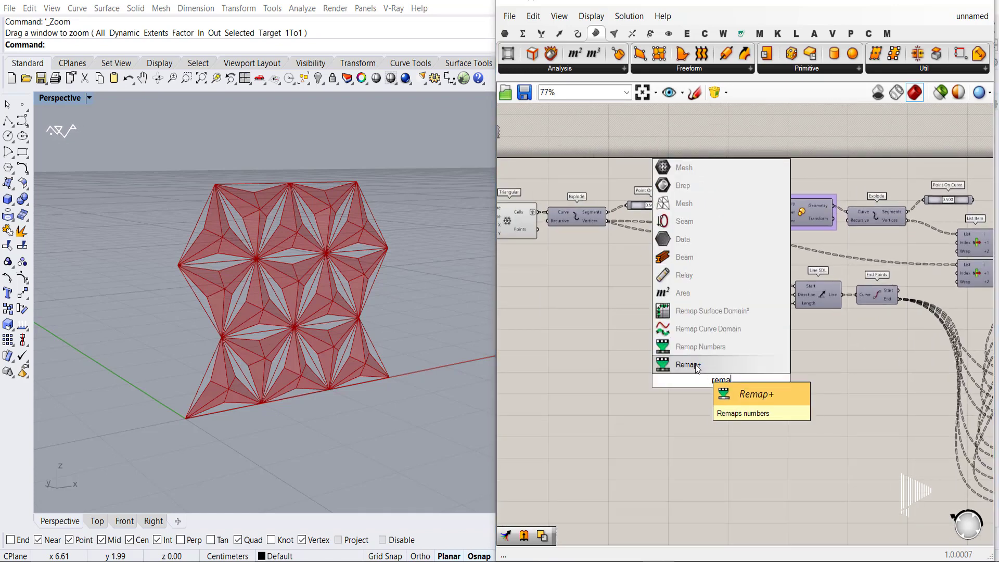
pyautogui.click(695, 365)
pyautogui.click(718, 382)
# Replace the Remap+ component with a Remap Numbers component placed below the Line SDL length slider.
pyautogui.scroll(1, 686, 386)
pyautogui.doubleClick(665, 451)
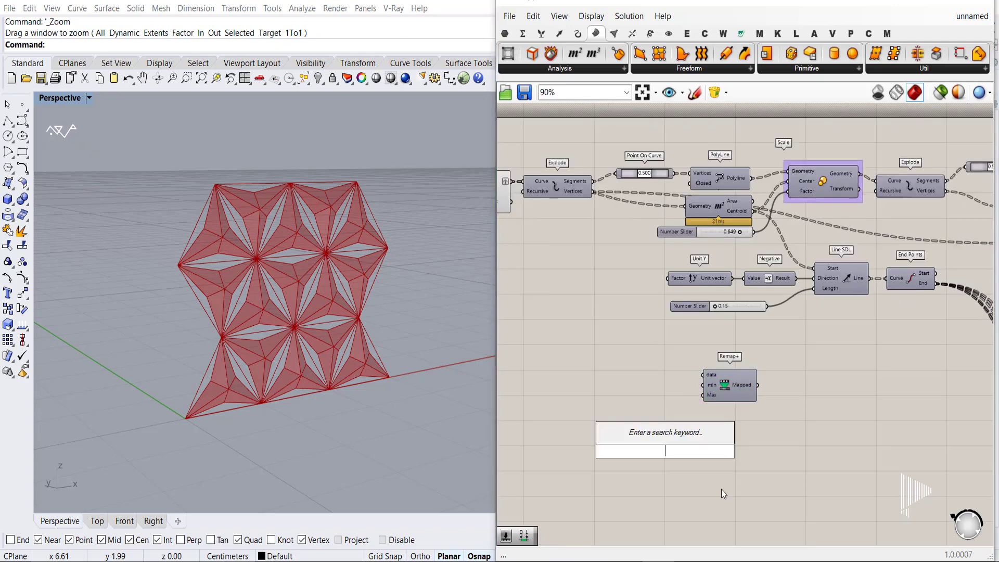
pyautogui.write('rema')
pyautogui.press('Return')
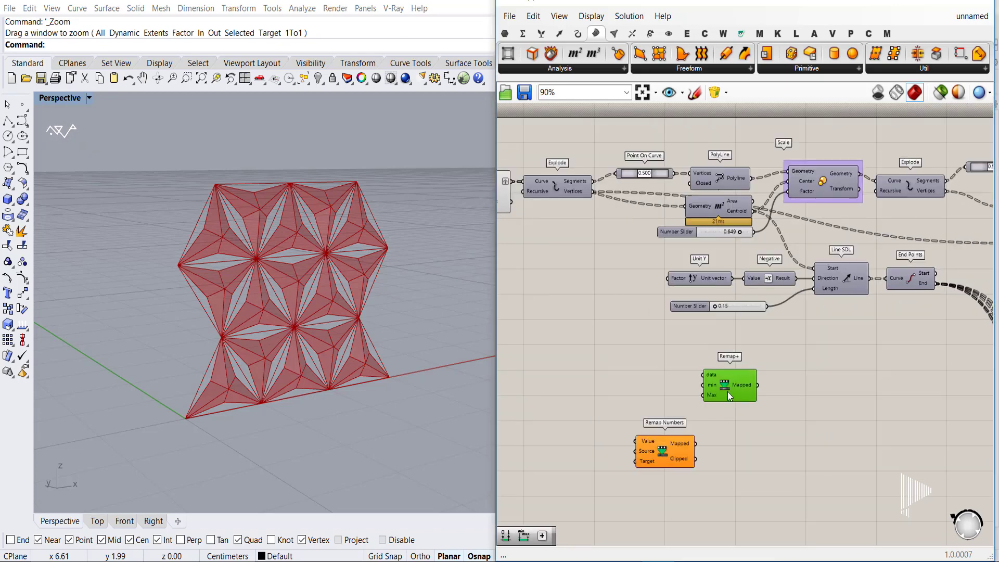
pyautogui.press('Delete')
pyautogui.moveTo(666, 464); pyautogui.dragTo(765, 399)
pyautogui.scroll(1, 717, 384)
pyautogui.moveTo(695, 435); pyautogui.dragTo(764, 410, button='right')
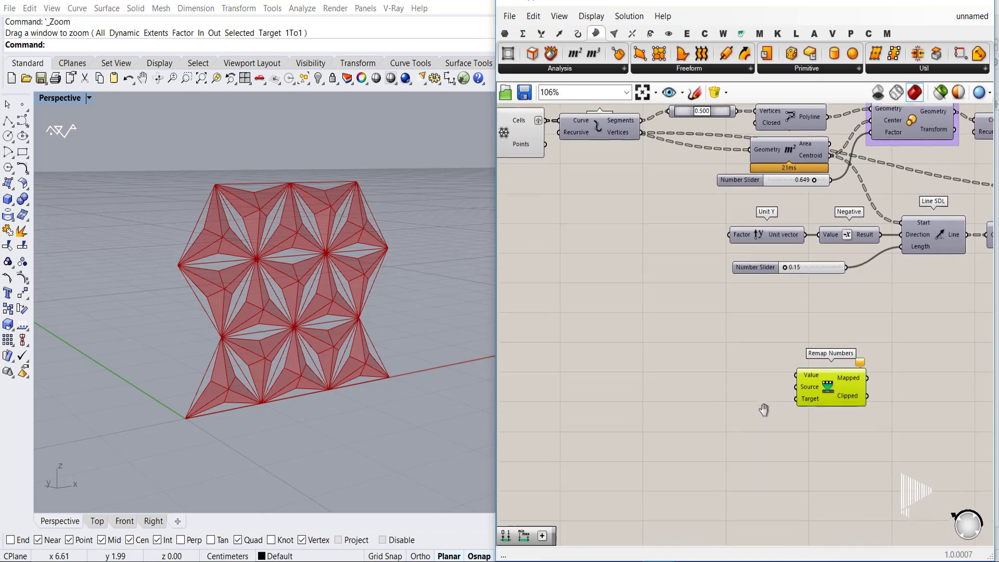
pyautogui.scroll(-1, 732, 412)
# Shift the first Explode component slightly farther from the triangular grid component.
pyautogui.click(742, 432)
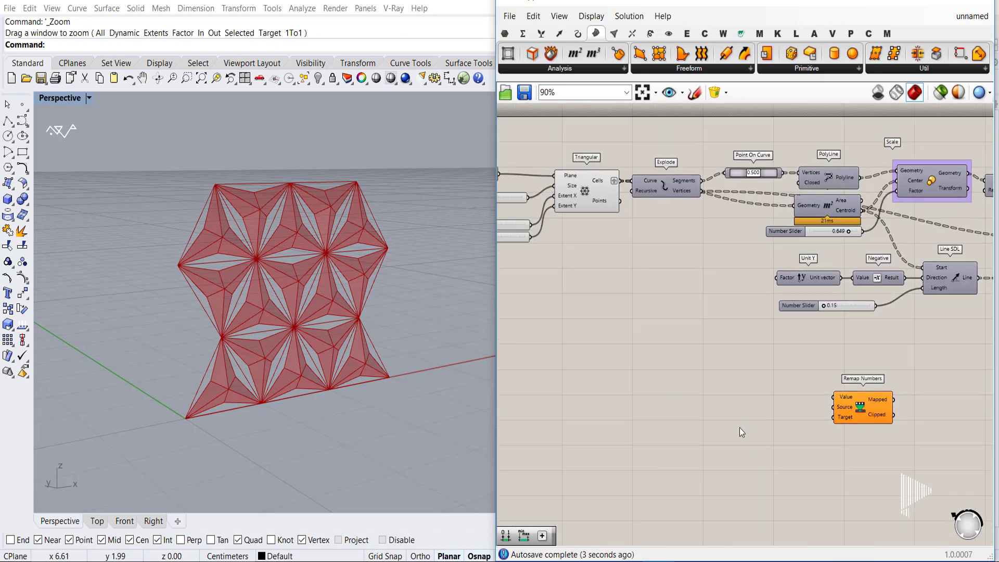
pyautogui.moveTo(665, 349); pyautogui.dragTo(692, 364, button='right')
pyautogui.moveTo(680, 205); pyautogui.dragTo(688, 205)
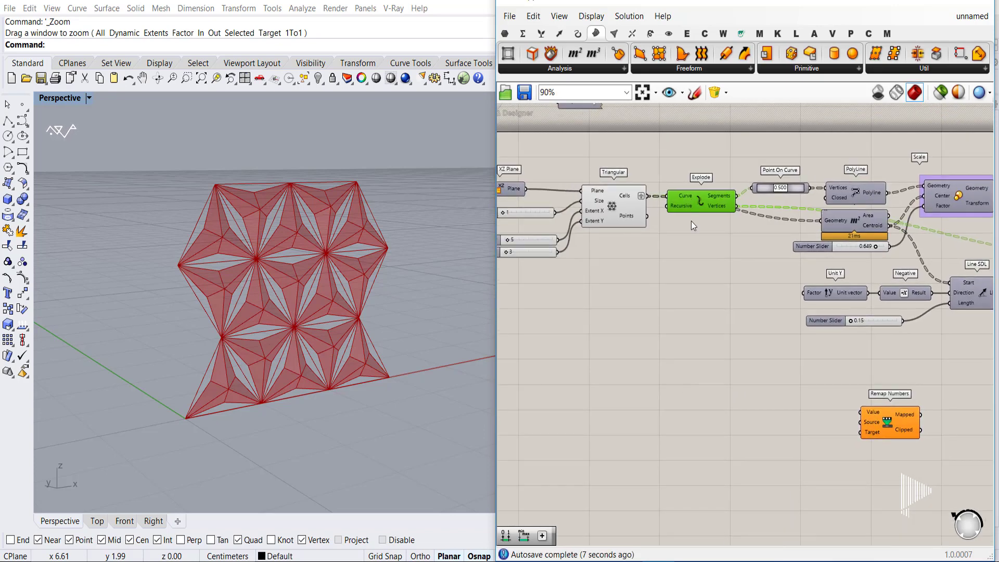
# Turn on the preview of the Area component next to the first Explode component.
pyautogui.click(838, 223)
pyautogui.rightClick(771, 241)
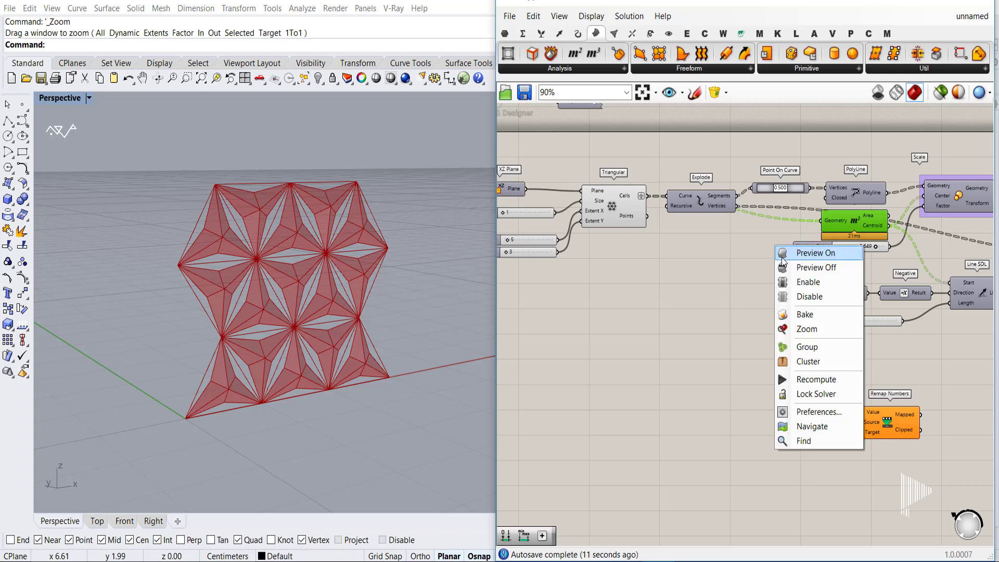
pyautogui.click(810, 247)
# Add a Point parameter fed by the Area component's Centroid output and place it below the main definition.
pyautogui.moveTo(749, 287); pyautogui.dragTo(705, 283, button='right')
pyautogui.click(504, 34)
pyautogui.moveTo(508, 52); pyautogui.dragTo(858, 267)
pyautogui.moveTo(847, 220); pyautogui.dragTo(840, 222)
pyautogui.moveTo(860, 264); pyautogui.dragTo(625, 396)
# Add a Closest Point component between the Point parameter and the Remap Numbers component.
pyautogui.moveTo(709, 452); pyautogui.dragTo(739, 403, button='right')
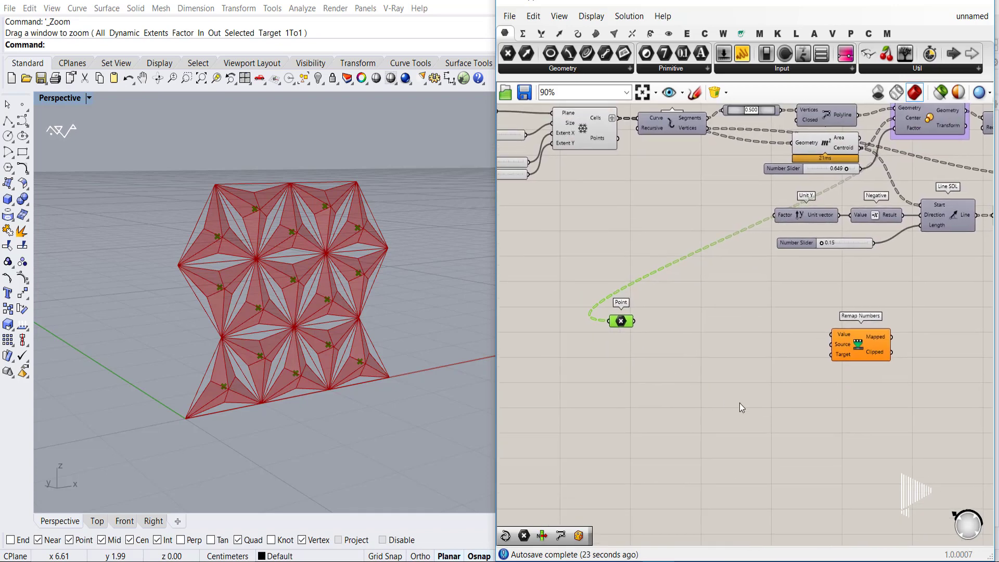
pyautogui.doubleClick(740, 403)
pyautogui.write('clo')
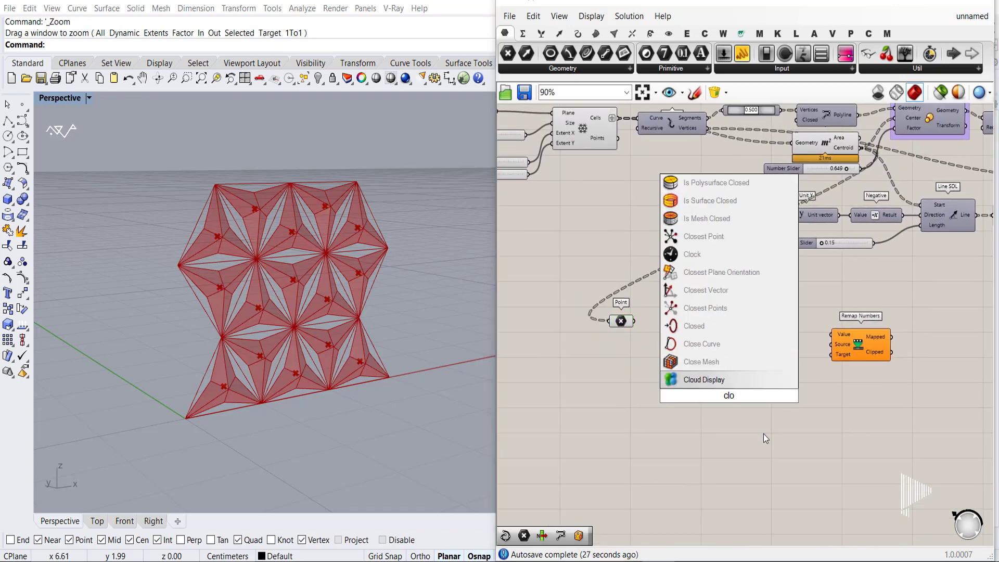
pyautogui.click(704, 236)
pyautogui.moveTo(686, 329); pyautogui.dragTo(677, 351, button='right')
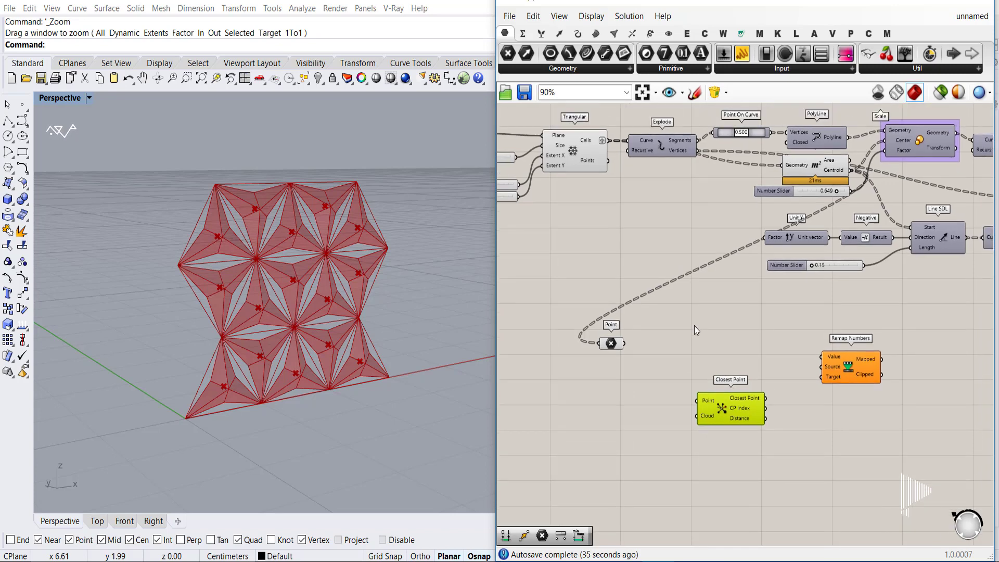
pyautogui.moveTo(726, 412); pyautogui.dragTo(728, 390)
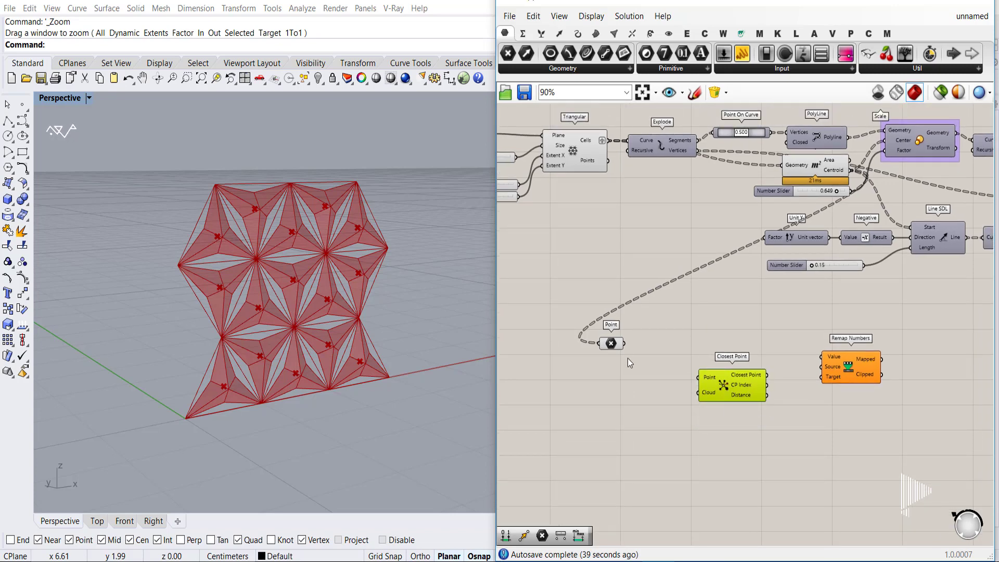
# Wire the Point parameter into Closest Point's Point input and its Distance output into the Remap Numbers Value input.
pyautogui.moveTo(693, 417); pyautogui.dragTo(717, 381, button='right')
pyautogui.moveTo(741, 376); pyautogui.dragTo(722, 371)
pyautogui.moveTo(859, 368); pyautogui.dragTo(862, 389)
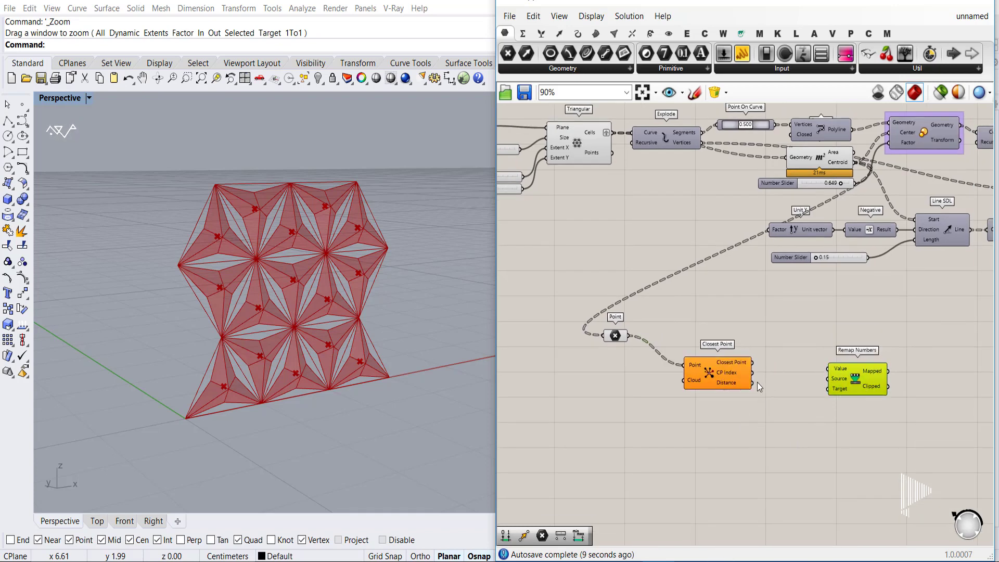
pyautogui.moveTo(786, 373); pyautogui.dragTo(828, 368)
# Add a Construct Domain component below Closest Point.
pyautogui.doubleClick(772, 436)
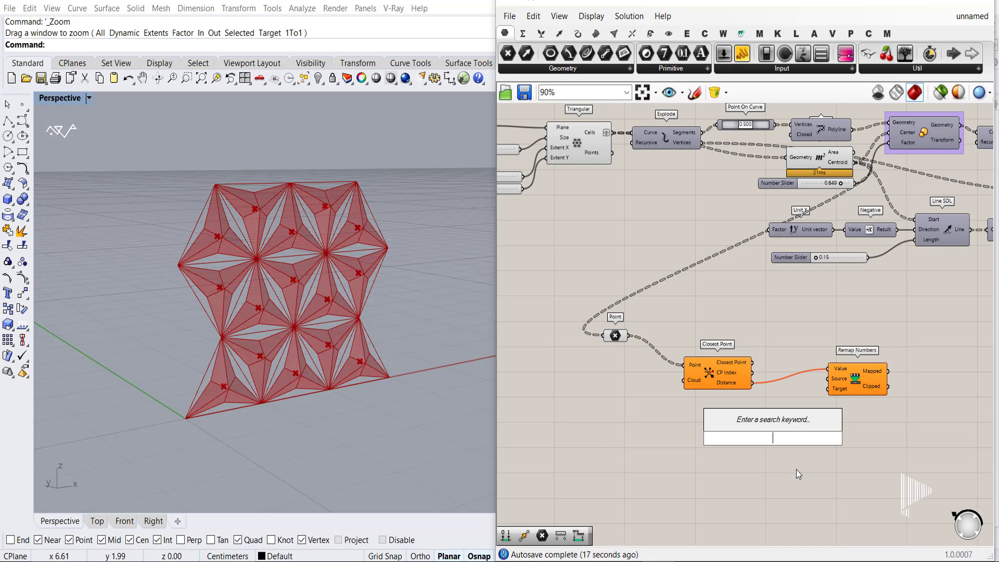
pyautogui.write('constr')
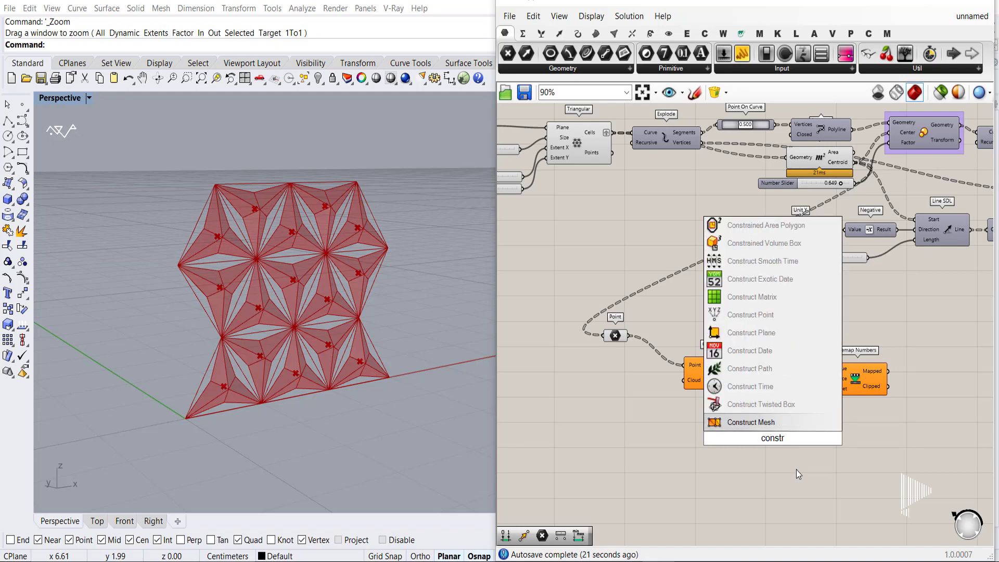
pyautogui.click(523, 33)
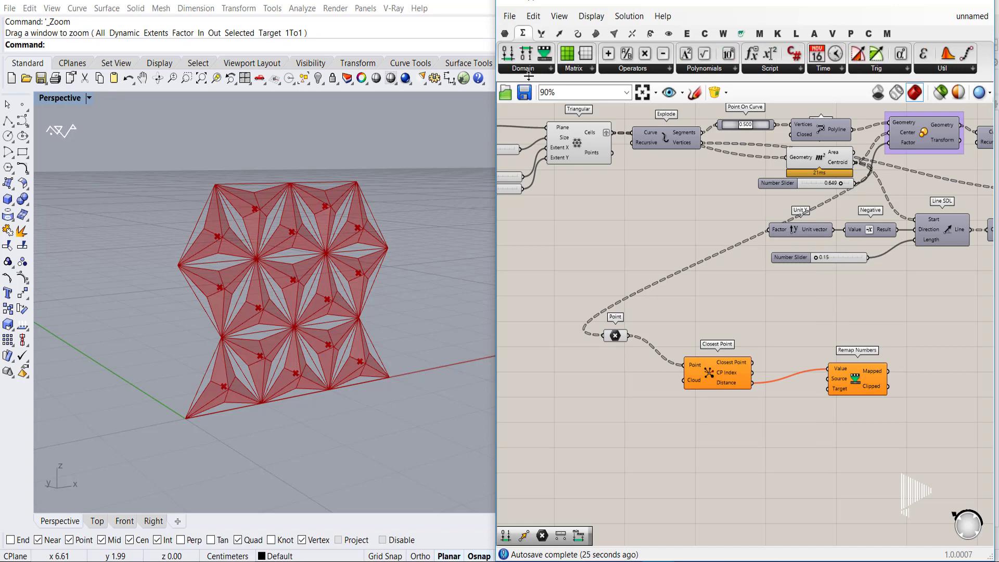
pyautogui.click(531, 72)
pyautogui.moveTo(558, 89); pyautogui.dragTo(767, 426)
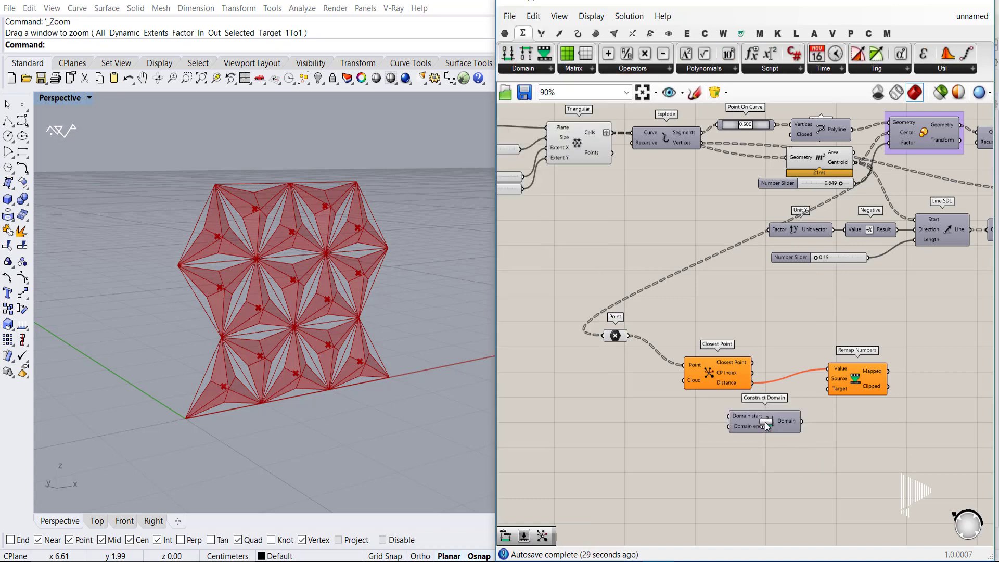
# Add a Bounds component fed by Closest Point's Distance, then wire Bounds to the Remap Numbers Source and Construct Domain to its Target.
pyautogui.click(535, 70)
pyautogui.moveTo(530, 154); pyautogui.dragTo(550, 193)
pyautogui.moveTo(695, 420); pyautogui.dragTo(694, 420)
pyautogui.moveTo(767, 421); pyautogui.dragTo(774, 450)
pyautogui.moveTo(704, 424); pyautogui.dragTo(779, 414)
pyautogui.scroll(2, 776, 436)
pyautogui.moveTo(800, 454); pyautogui.dragTo(795, 438)
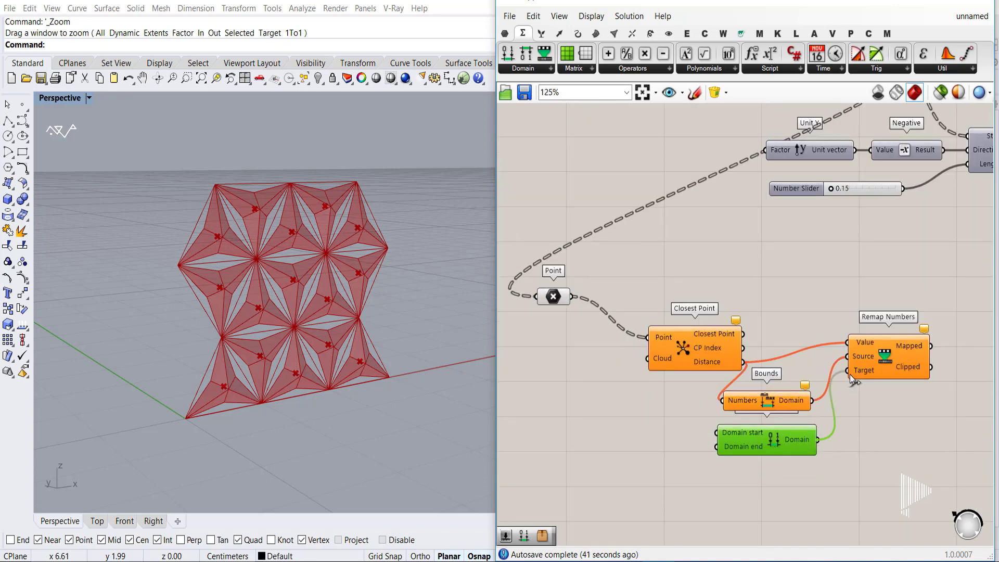
pyautogui.moveTo(850, 375); pyautogui.dragTo(849, 372)
# Add two number sliders for Construct Domain, with the start set to 0.30 and the end to 0.94.
pyautogui.moveTo(702, 483); pyautogui.dragTo(719, 432, button='right')
pyautogui.click(748, 451)
pyautogui.doubleClick(670, 429)
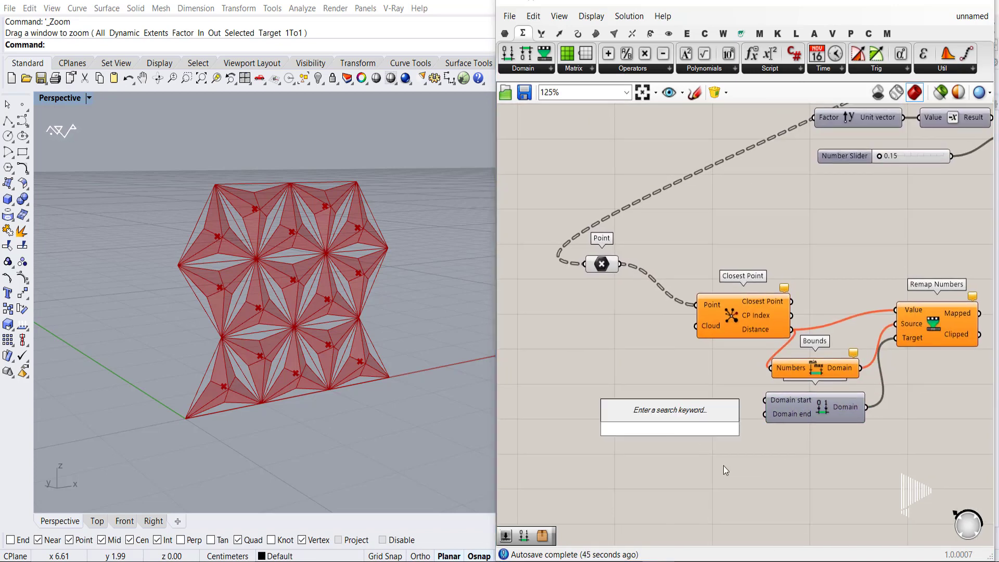
pyautogui.write('1')
pyautogui.press('Return')
pyautogui.moveTo(676, 430); pyautogui.dragTo(644, 419)
pyautogui.hotkey('ctrl', 'c')
pyautogui.hotkey('ctrl', 'v')
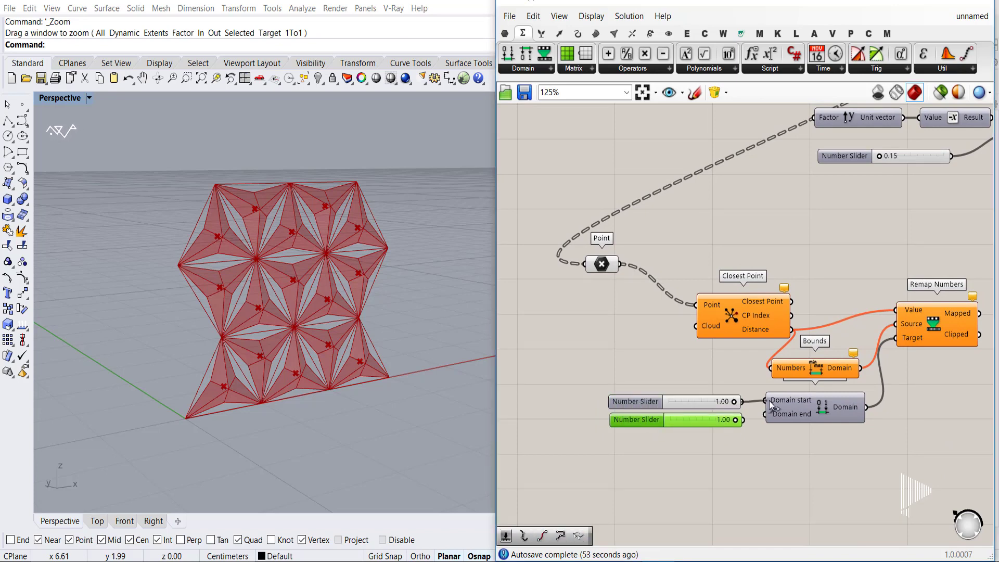
pyautogui.moveTo(719, 406)
pyautogui.mouseDown()
pyautogui.moveTo(694, 410)
pyautogui.moveTo(729, 420)
pyautogui.mouseUp()
pyautogui.click(783, 452)
# Move the Point, Closest Point, Bounds, domain and Remap Numbers components together to free space beside them.
pyautogui.scroll(-3, 735, 475)
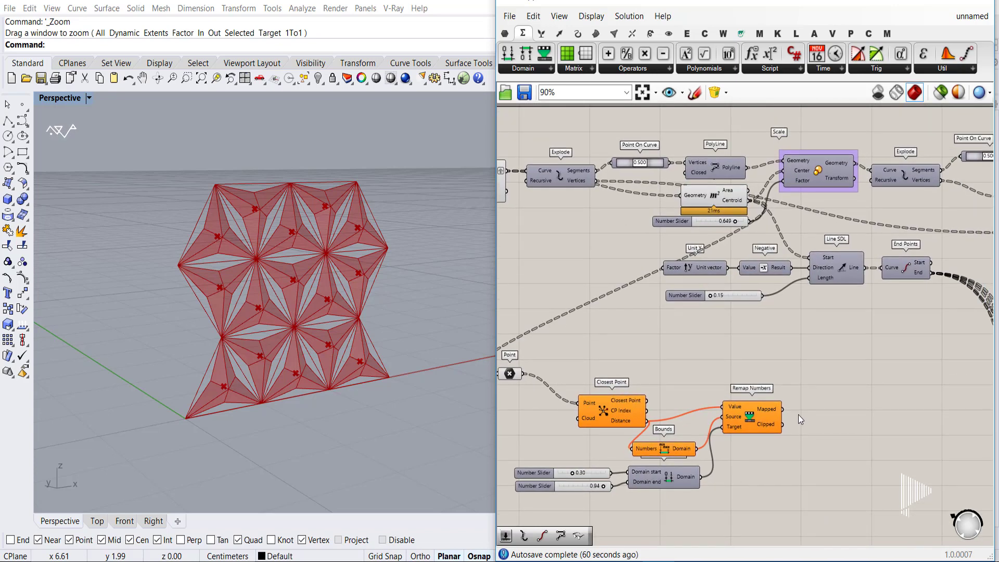
pyautogui.scroll(2, 802, 416)
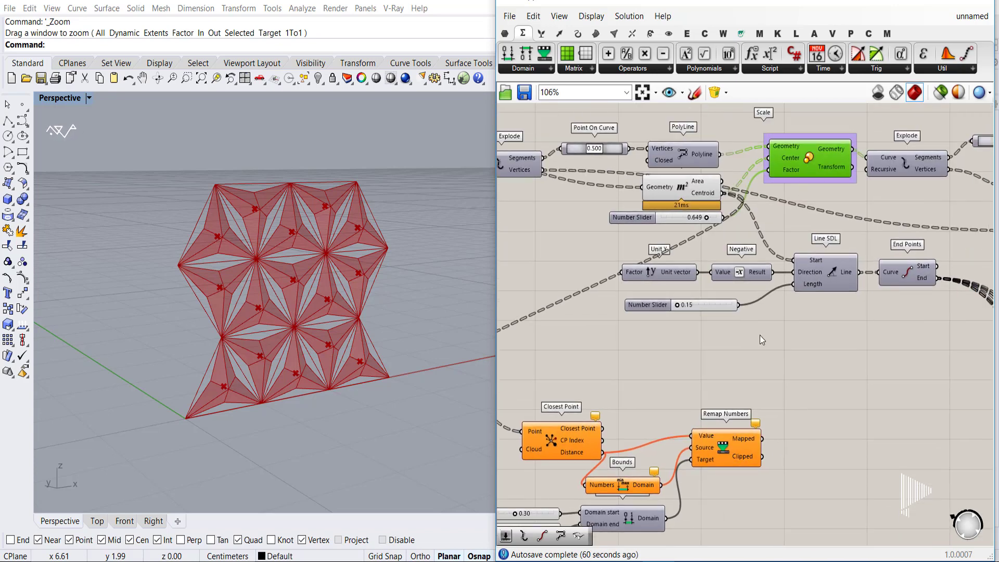
pyautogui.scroll(-3, 726, 417)
pyautogui.scroll(2, 754, 385)
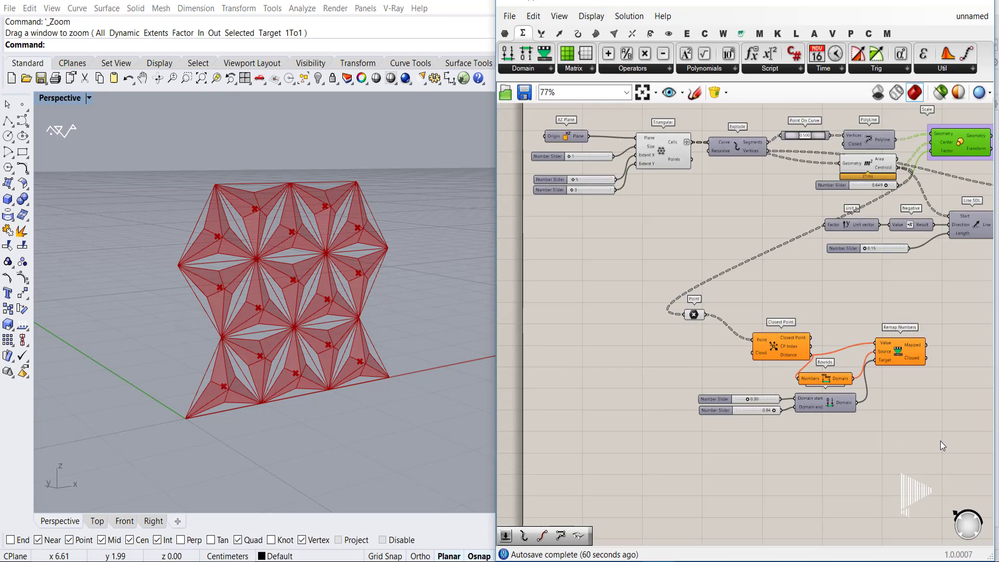
pyautogui.moveTo(941, 441); pyautogui.dragTo(710, 307)
pyautogui.moveTo(779, 348); pyautogui.dragTo(876, 379)
pyautogui.moveTo(700, 317); pyautogui.dragTo(807, 360)
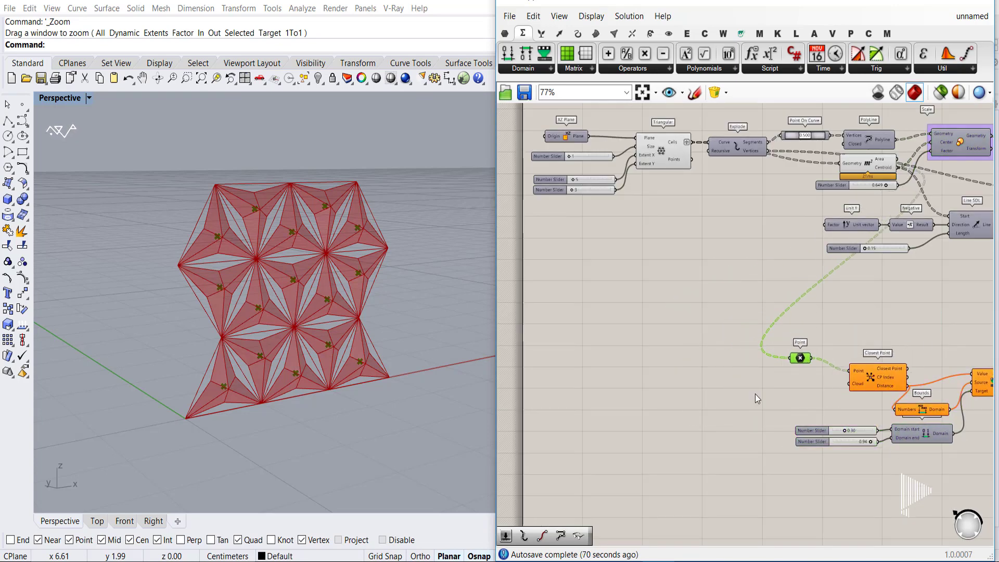
# Add an Evaluate Surface component below the Point parameter, beside the domain sliders.
pyautogui.click(757, 398)
pyautogui.moveTo(757, 399); pyautogui.dragTo(684, 327, button='right')
pyautogui.moveTo(588, 343); pyautogui.dragTo(654, 342, button='right')
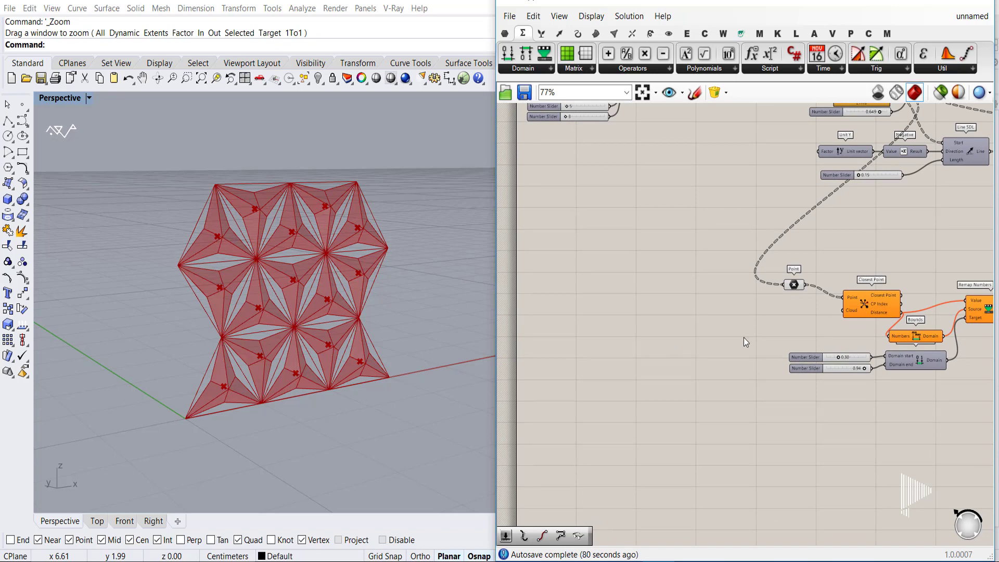
pyautogui.moveTo(779, 321); pyautogui.dragTo(732, 370, button='right')
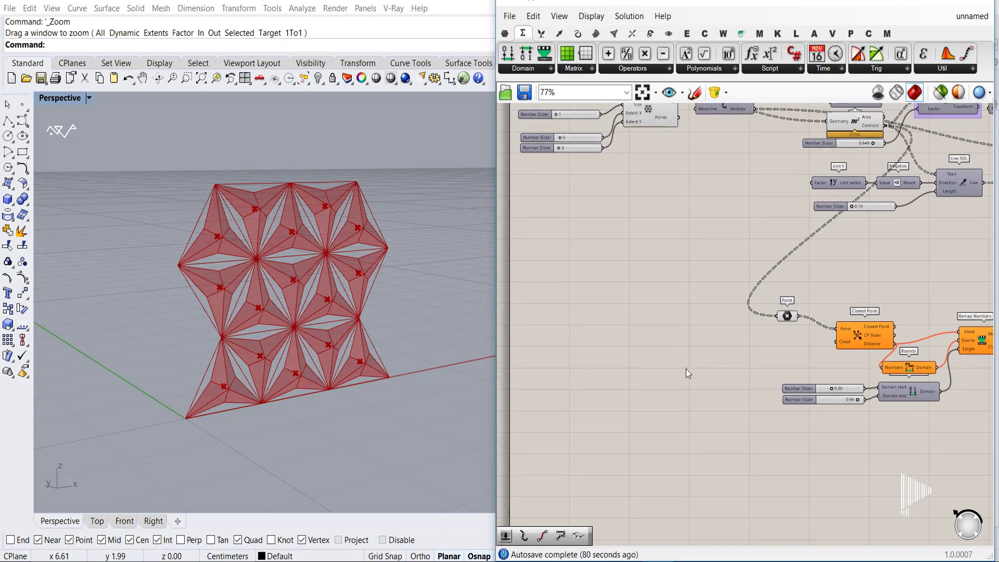
pyautogui.doubleClick(717, 415)
pyautogui.write('eva')
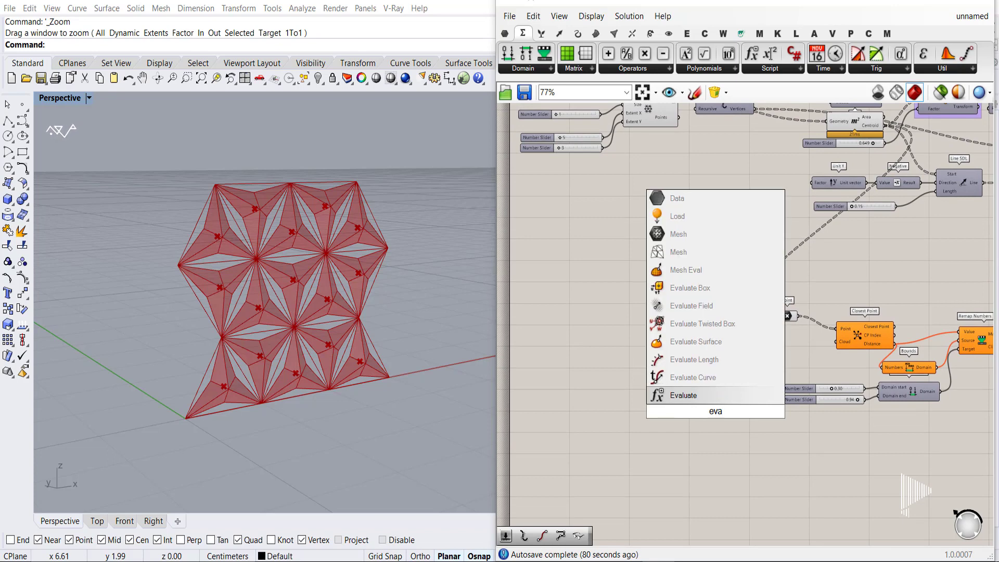
pyautogui.click(690, 344)
pyautogui.moveTo(713, 414); pyautogui.dragTo(732, 373)
# Add a Bounding Box component just above Evaluate Surface.
pyautogui.click(676, 278)
pyautogui.moveTo(676, 277); pyautogui.dragTo(659, 328, button='right')
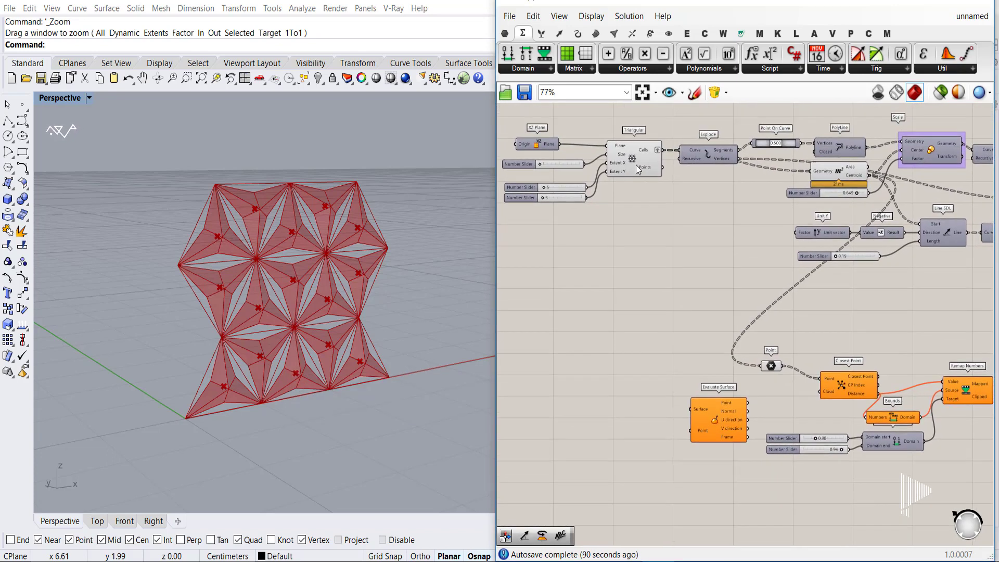
pyautogui.click(636, 164)
pyautogui.doubleClick(639, 351)
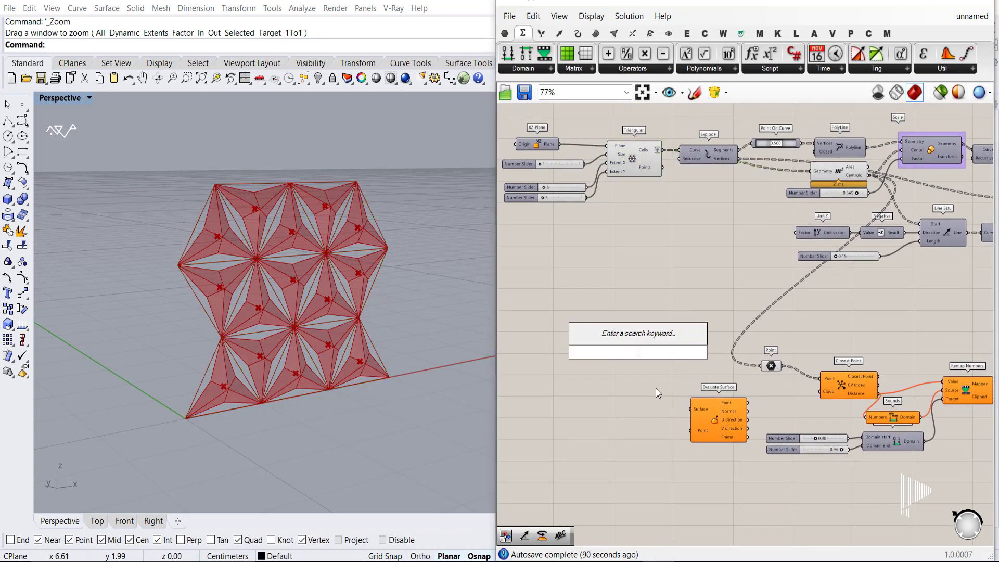
pyautogui.write('bb')
pyautogui.click(638, 318)
pyautogui.moveTo(636, 359); pyautogui.dragTo(666, 372)
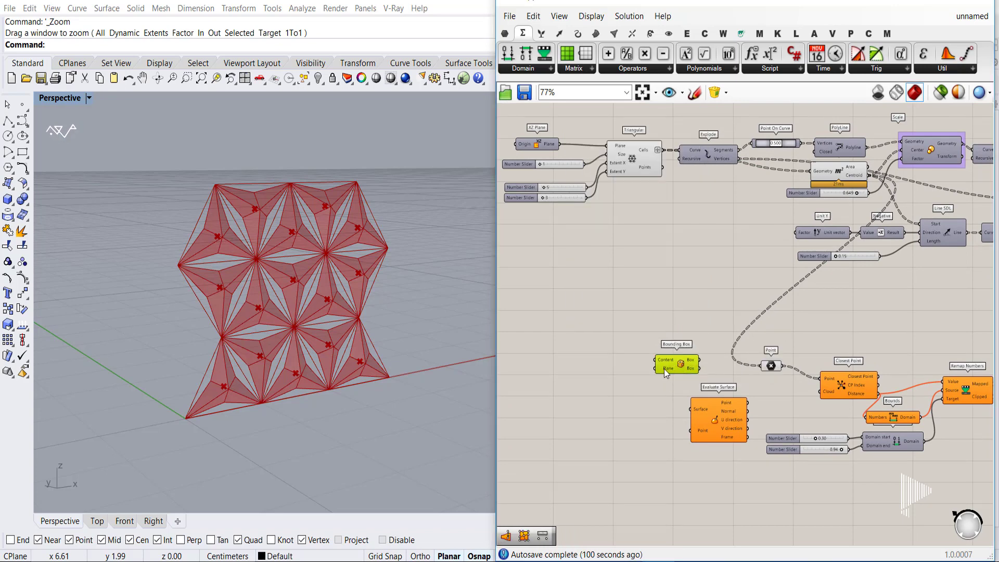
# Add an Area component fed by the triangular grid's cells and wire its Centroid to the Bounding Box Content input.
pyautogui.doubleClick(647, 232)
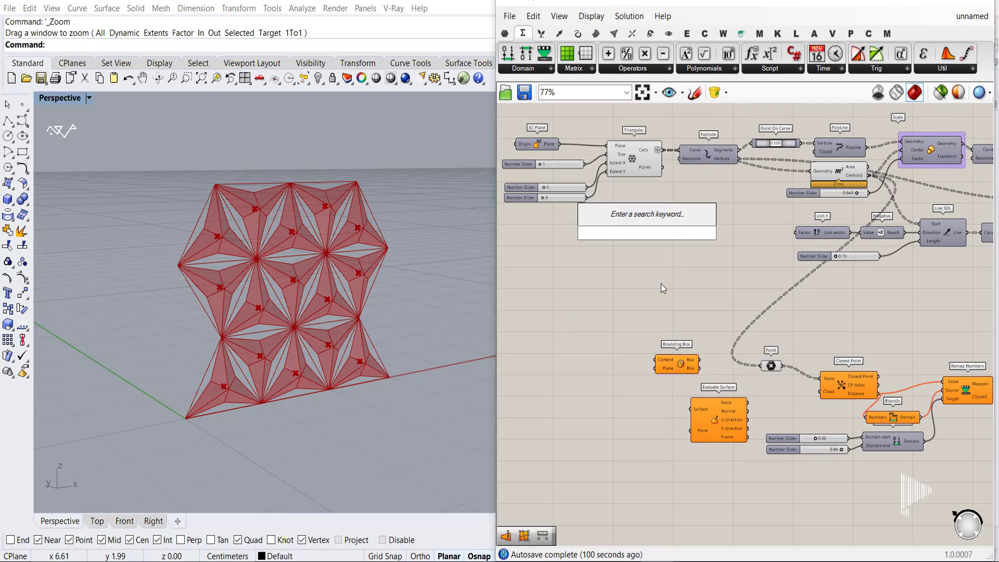
pyautogui.write('area')
pyautogui.press('Return')
pyautogui.moveTo(641, 240); pyautogui.dragTo(678, 284)
pyautogui.moveTo(654, 277); pyautogui.dragTo(673, 346)
# Switch the Bounding Box component to Union Box mode.
pyautogui.scroll(3, 622, 378)
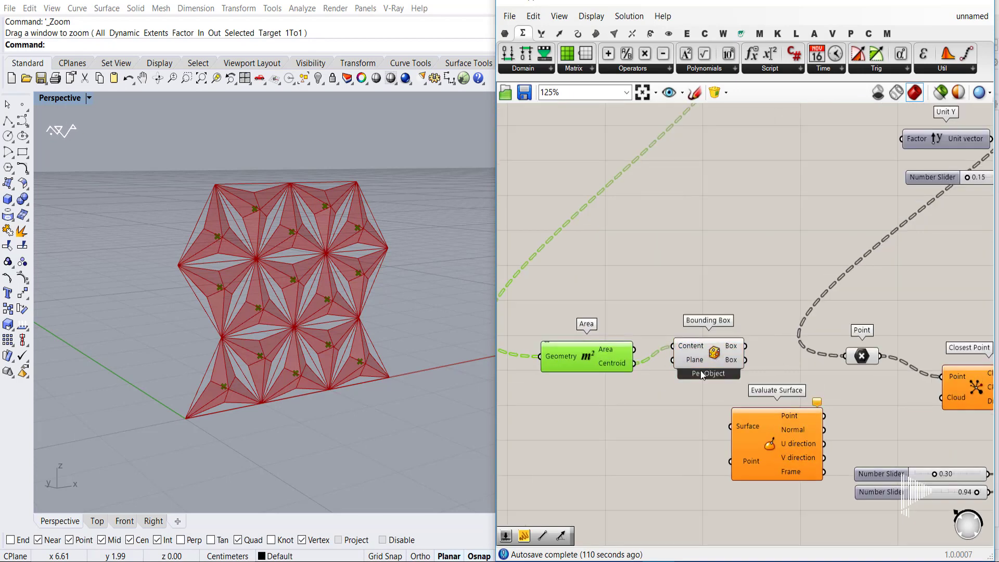
pyautogui.rightClick(716, 365)
pyautogui.click(739, 428)
pyautogui.click(709, 359)
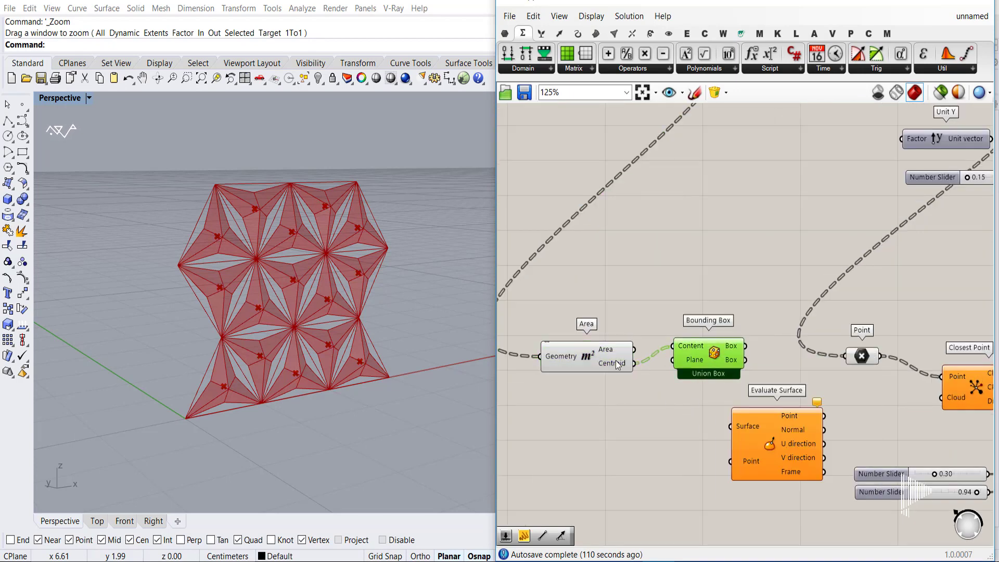
# Align the new Area component with the Bounding Box and flatten the Bounding Box Content input.
pyautogui.moveTo(604, 360); pyautogui.dragTo(608, 342)
pyautogui.rightClick(715, 356)
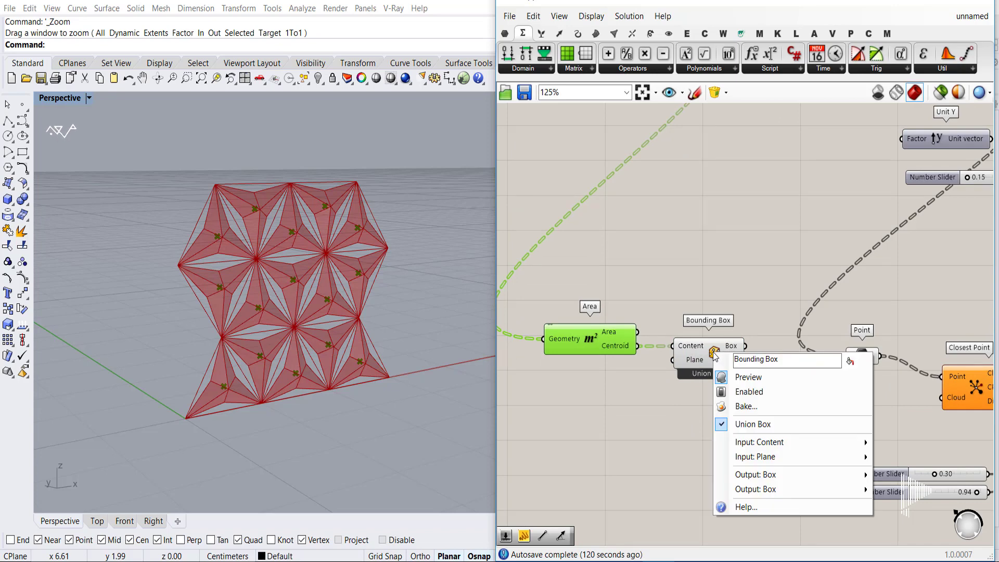
pyautogui.click(645, 404)
pyautogui.moveTo(645, 404); pyautogui.dragTo(647, 342, button='right')
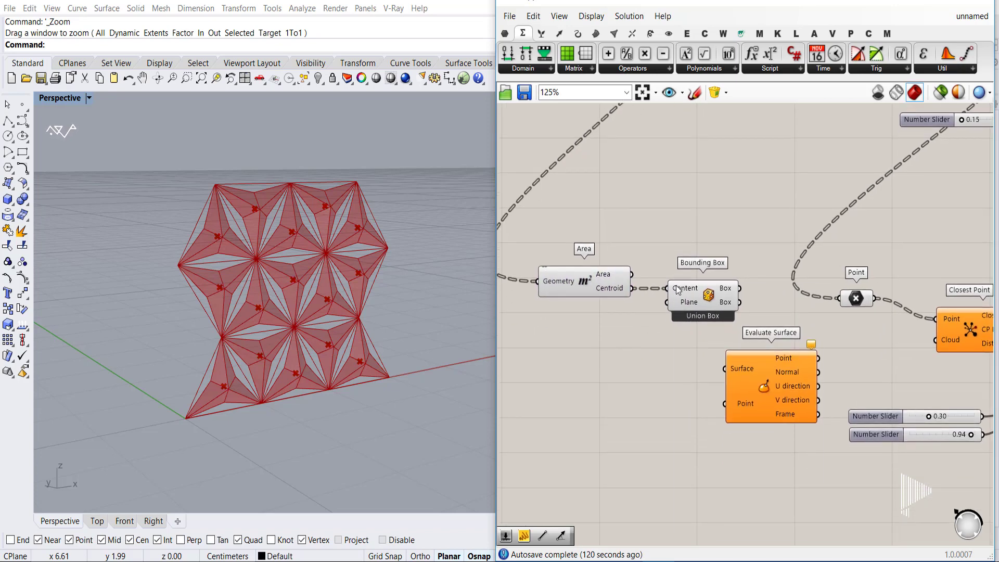
pyautogui.rightClick(678, 290)
pyautogui.click(708, 386)
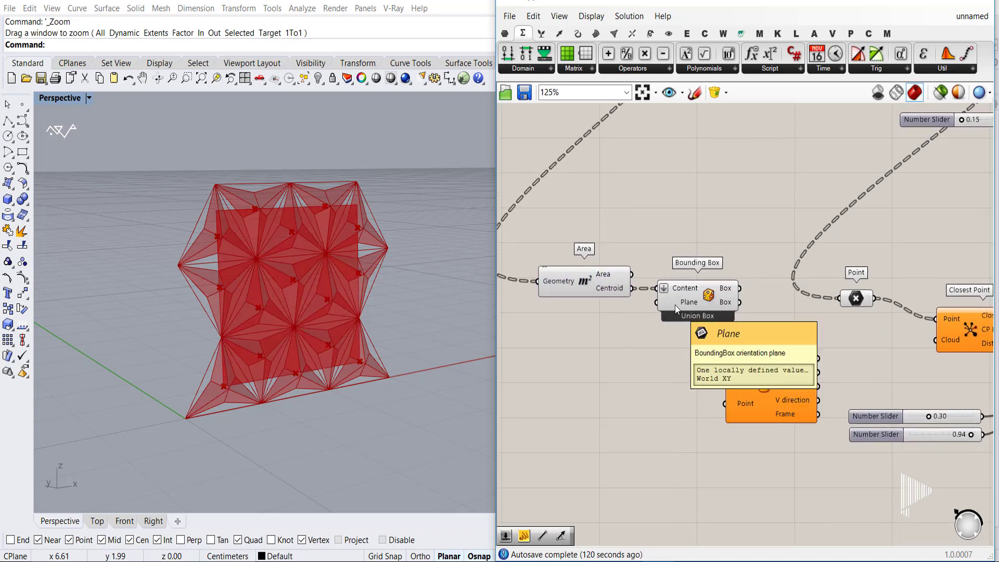
pyautogui.moveTo(597, 281); pyautogui.dragTo(598, 281)
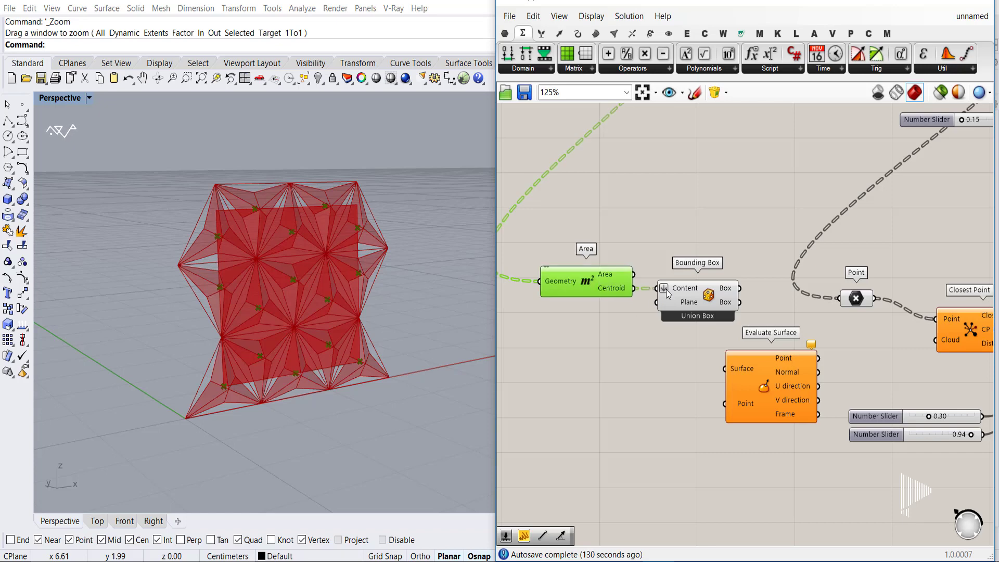
# Wire the Bounding Box output into the Surface input of Evaluate Surface and nudge Evaluate Surface slightly sideways.
pyautogui.scroll(4, 632, 335)
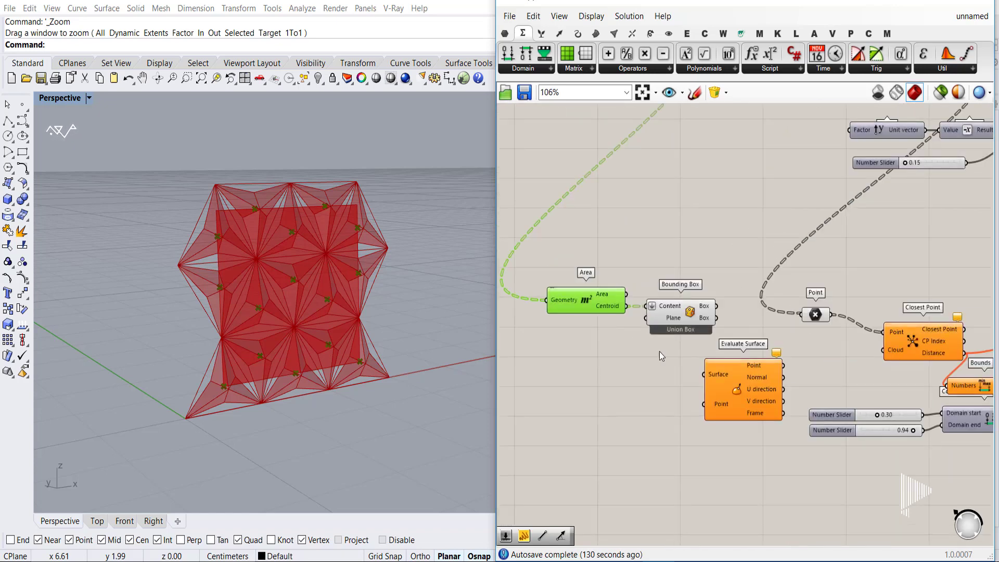
pyautogui.click(688, 250)
pyautogui.moveTo(699, 244); pyautogui.dragTo(692, 311)
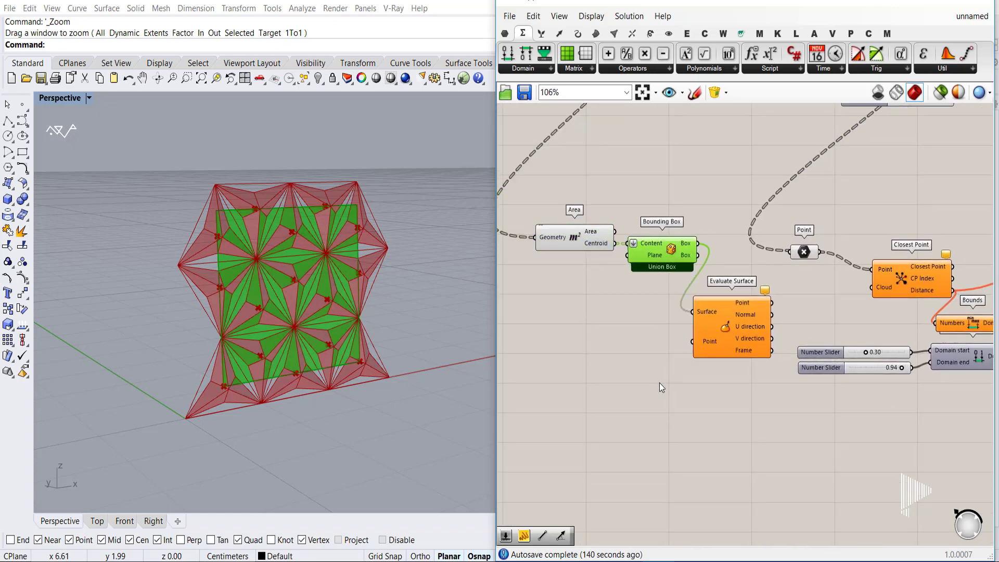
pyautogui.moveTo(660, 382); pyautogui.dragTo(719, 331, button='right')
pyautogui.moveTo(778, 289); pyautogui.dragTo(785, 288)
# Add an MD Slider wired to the Evaluate Surface Point input and shift its handle slightly below and left of centre.
pyautogui.click(677, 376)
pyautogui.doubleClick(677, 377)
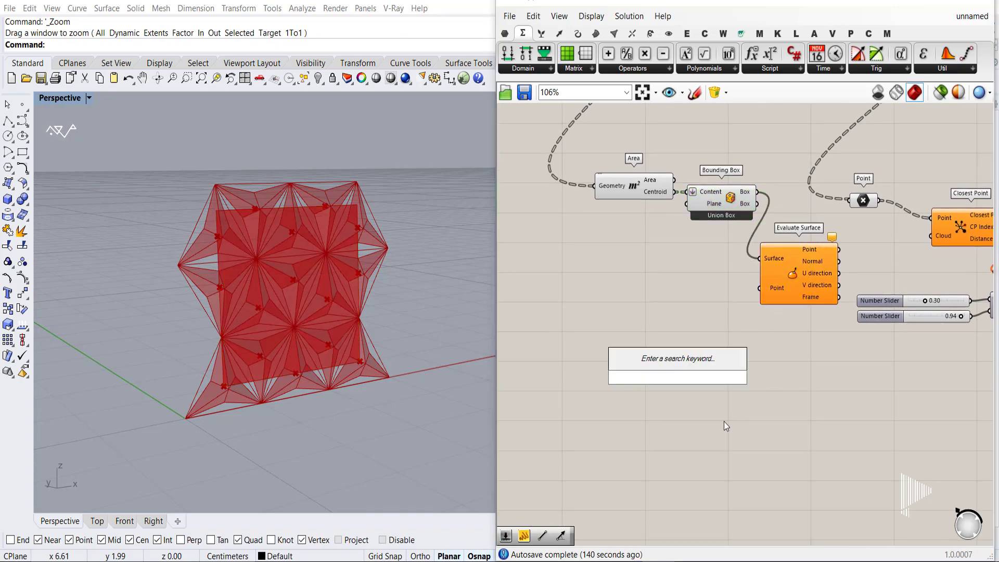
pyautogui.write('md')
pyautogui.click(652, 363)
pyautogui.moveTo(714, 383); pyautogui.dragTo(759, 288)
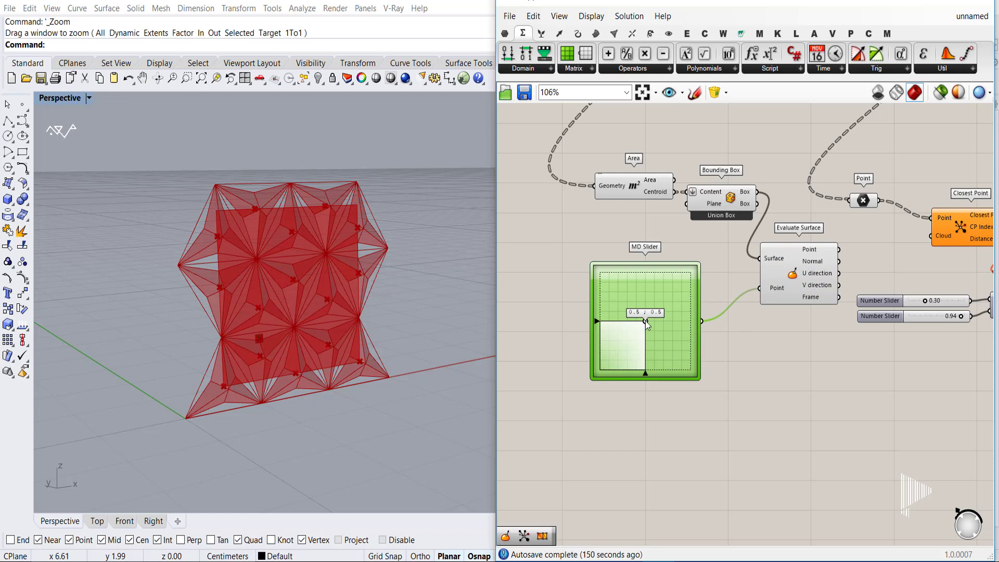
pyautogui.moveTo(647, 324)
pyautogui.mouseDown()
pyautogui.moveTo(648, 285)
pyautogui.moveTo(682, 285)
pyautogui.moveTo(651, 346)
pyautogui.moveTo(606, 366)
pyautogui.moveTo(636, 333)
pyautogui.mouseUp()
# Wire the Point output of Evaluate Surface into the Cloud input of Closest Point.
pyautogui.scroll(-1, 634, 239)
pyautogui.moveTo(634, 240); pyautogui.dragTo(619, 308, button='right')
pyautogui.click(662, 302)
pyautogui.scroll(3, 742, 414)
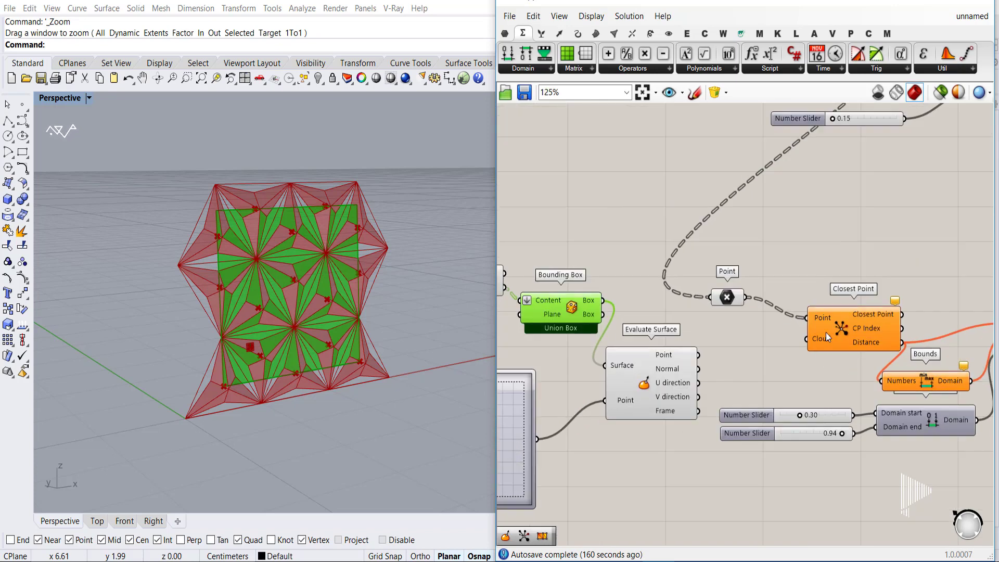
pyautogui.moveTo(698, 356); pyautogui.dragTo(806, 339)
pyautogui.click(843, 328)
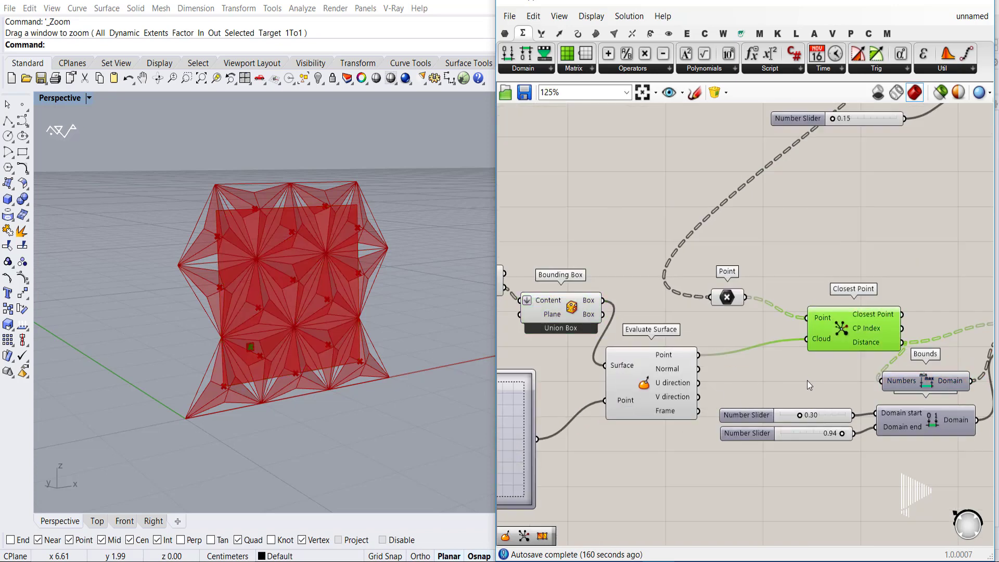
# Turn off the preview of the Area and Bounding Box components and lower the MD Slider's handle close to its bottom edge.
pyautogui.scroll(-1, 832, 385)
pyautogui.moveTo(832, 385); pyautogui.dragTo(646, 393, button='right')
pyautogui.scroll(-2, 867, 346)
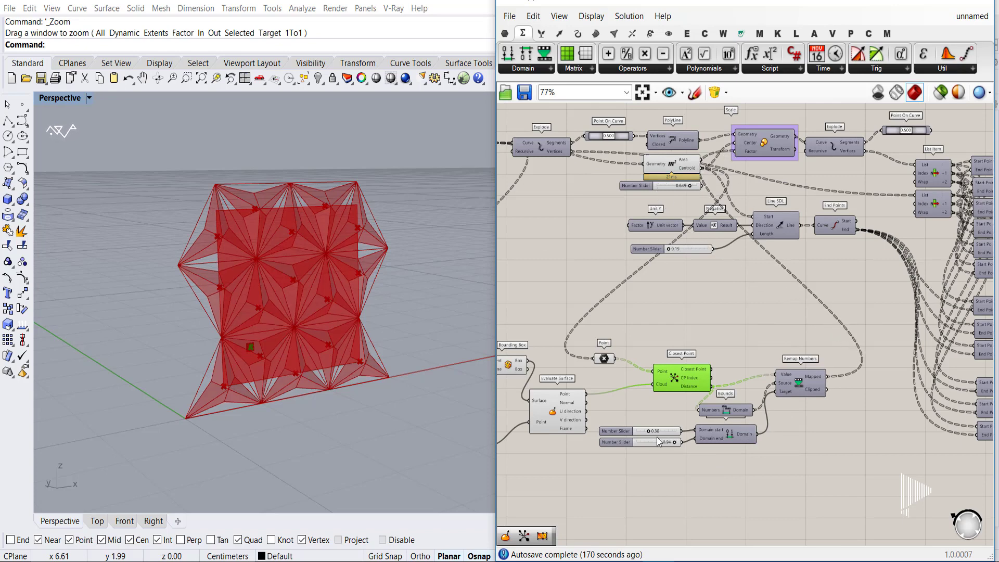
pyautogui.moveTo(657, 438); pyautogui.dragTo(767, 416, button='right')
pyautogui.moveTo(620, 368); pyautogui.dragTo(558, 320)
pyautogui.middleClick(568, 265)
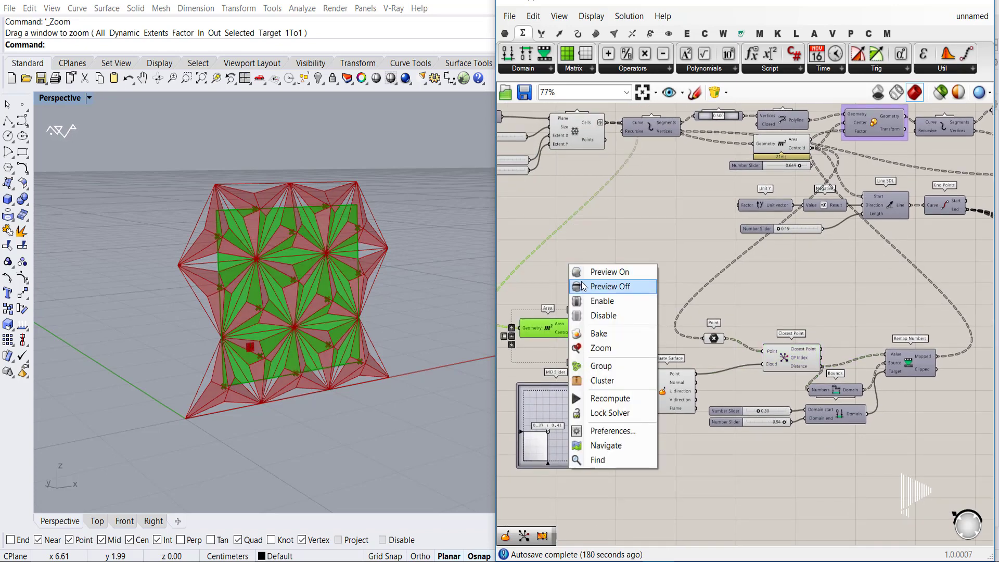
pyautogui.click(582, 287)
pyautogui.moveTo(548, 434); pyautogui.dragTo(553, 459)
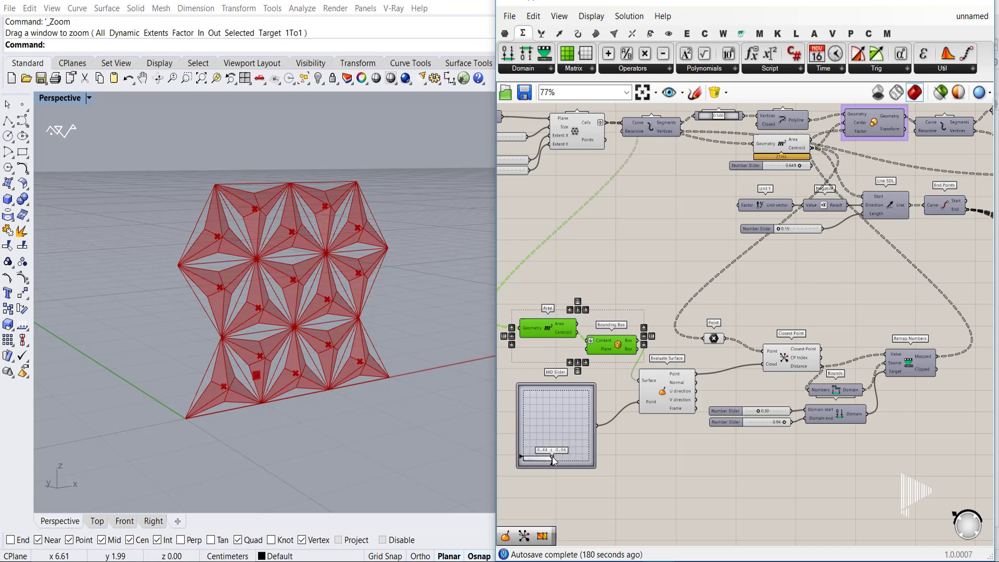
# Flatten the Numbers input of the Bounds component.
pyautogui.scroll(5, 683, 446)
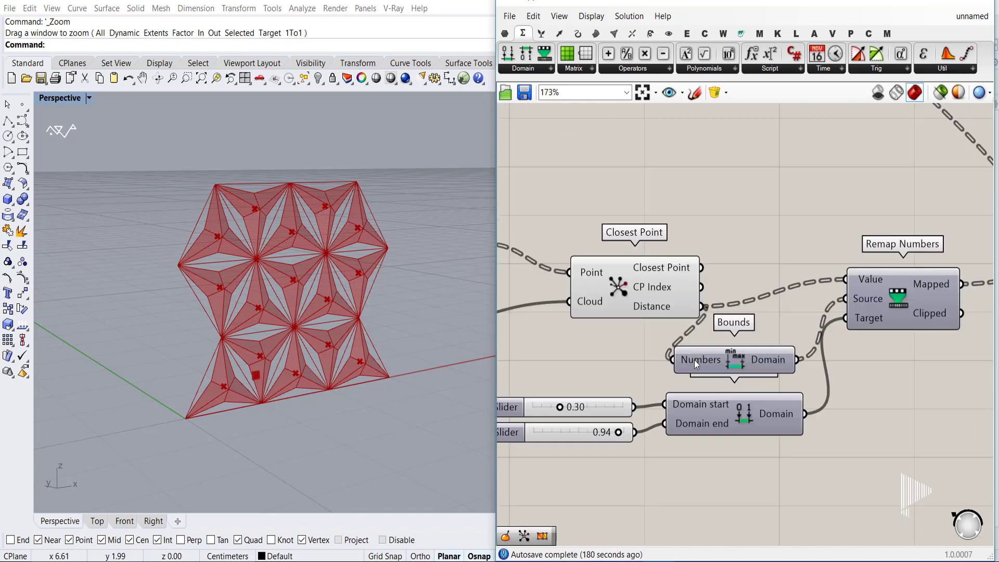
pyautogui.rightClick(694, 360)
pyautogui.click(729, 397)
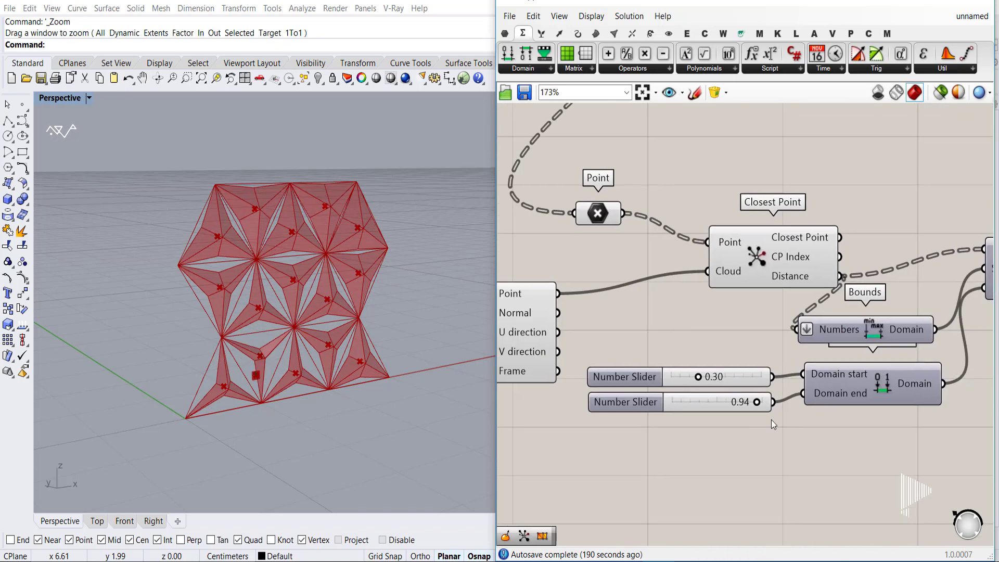
# Move the MD Slider's handle toward the upper-right corner of its range.
pyautogui.moveTo(624, 401); pyautogui.dragTo(805, 393, button='right')
pyautogui.moveTo(622, 425); pyautogui.dragTo(687, 401, button='right')
pyautogui.moveTo(633, 438); pyautogui.dragTo(734, 308)
# Duplicate the MD Slider below the original and add the copy as a second source to Evaluate Surface's Point input.
pyautogui.scroll(-3, 728, 467)
pyautogui.moveTo(672, 409); pyautogui.dragTo(653, 538)
pyautogui.moveTo(700, 497); pyautogui.dragTo(676, 398, button='right')
pyautogui.keyDown('shift'); pyautogui.moveTo(693, 418); pyautogui.dragTo(765, 275); pyautogui.keyUp('shift')
# Set the remap target domain sliders to 0.10 for Domain start and 0.90 for Domain end.
pyautogui.moveTo(781, 352); pyautogui.dragTo(566, 395, button='right')
pyautogui.scroll(3, 749, 345)
pyautogui.moveTo(751, 347); pyautogui.dragTo(738, 348)
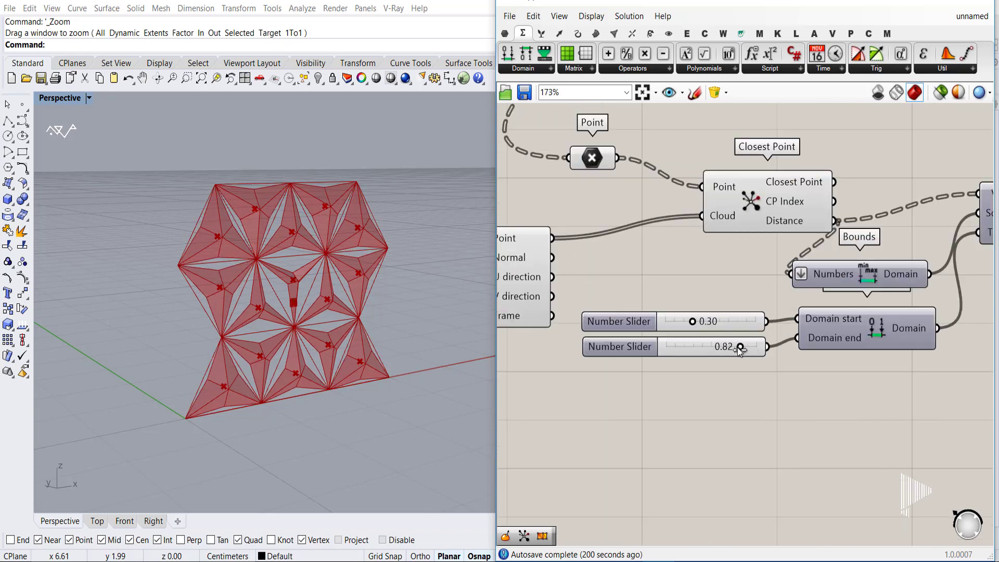
pyautogui.moveTo(693, 322); pyautogui.dragTo(675, 323)
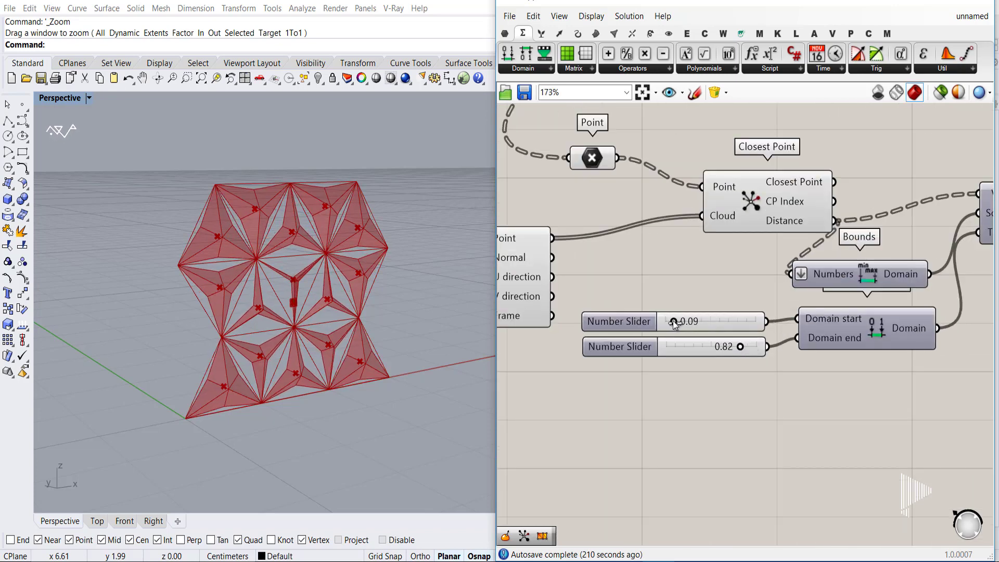
pyautogui.moveTo(743, 347); pyautogui.dragTo(748, 348)
# Enlarge the Triangular grid by setting Extent X to 10 and Extent Y to 7.
pyautogui.scroll(-3, 703, 428)
pyautogui.moveTo(747, 242); pyautogui.dragTo(715, 427, button='right')
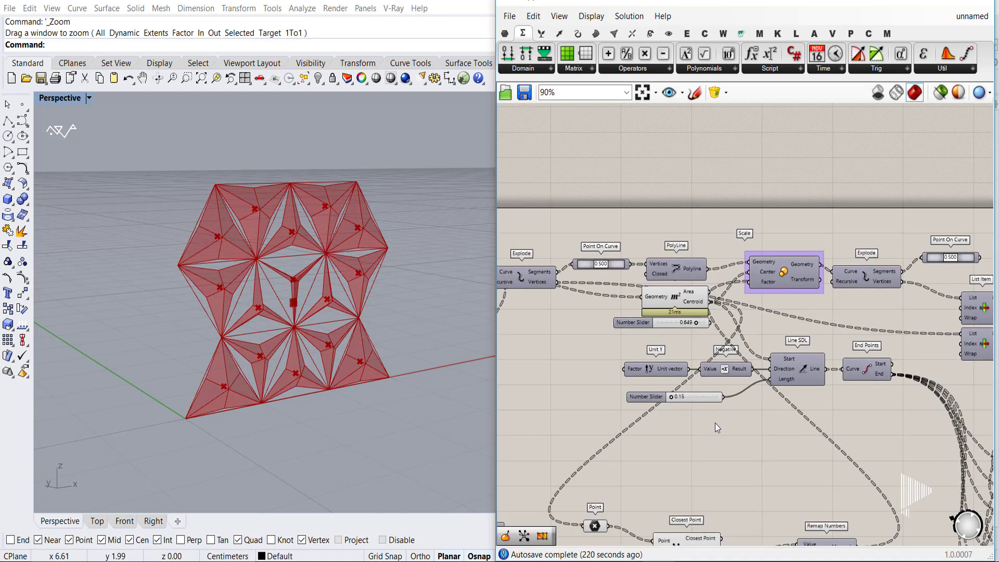
pyautogui.moveTo(640, 285); pyautogui.dragTo(711, 289, button='right')
pyautogui.scroll(-2, 711, 288)
pyautogui.moveTo(598, 521); pyautogui.dragTo(705, 348, button='right')
pyautogui.moveTo(389, 307); pyautogui.dragTo(380, 276, button='right')
pyautogui.scroll(-2, 708, 255)
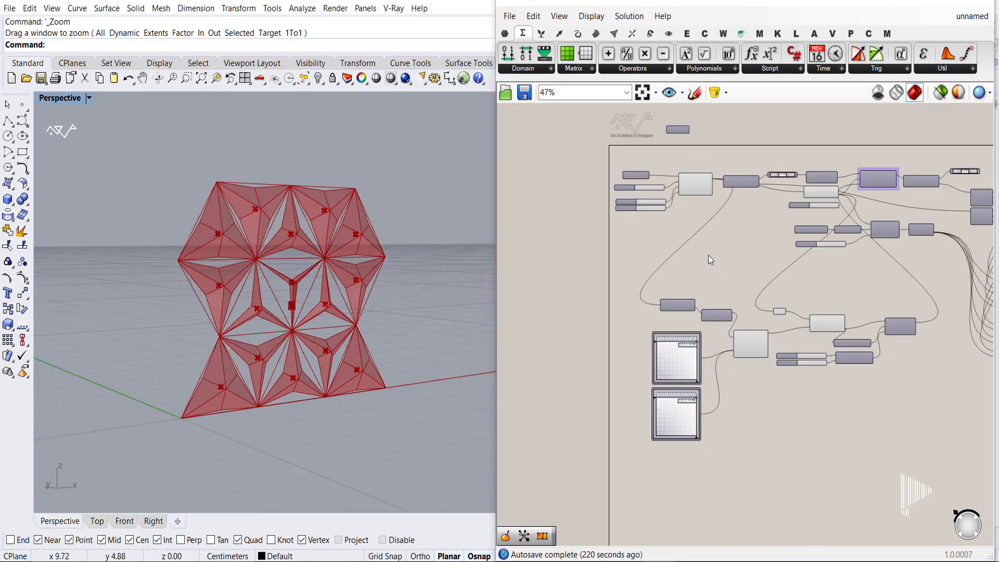
pyautogui.moveTo(641, 196); pyautogui.dragTo(659, 304, button='right')
pyautogui.scroll(6, 659, 305)
pyautogui.scroll(1, 659, 304)
pyautogui.moveTo(659, 319); pyautogui.dragTo(662, 338)
pyautogui.scroll(-6, 258, 407)
pyautogui.scroll(-4, 640, 109)
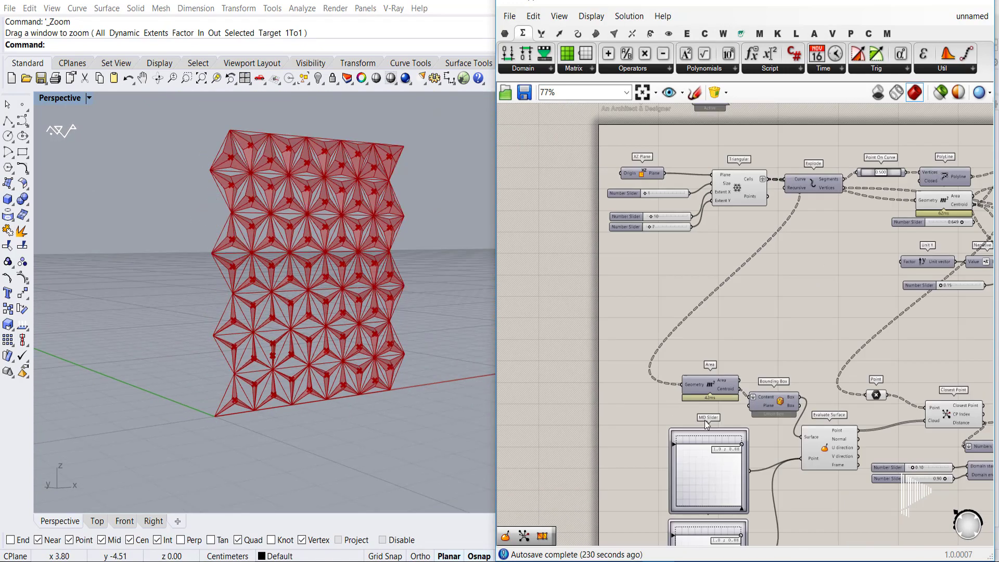
# Set the upper MD Slider to 0.13 ; 0.94 and the lower MD Slider to 0.49 ; 0.84.
pyautogui.moveTo(711, 542); pyautogui.dragTo(685, 431, button='right')
pyautogui.scroll(3, 693, 341)
pyautogui.moveTo(739, 315); pyautogui.dragTo(627, 304)
pyautogui.scroll(-3, 639, 293)
pyautogui.moveTo(699, 413); pyautogui.dragTo(660, 415)
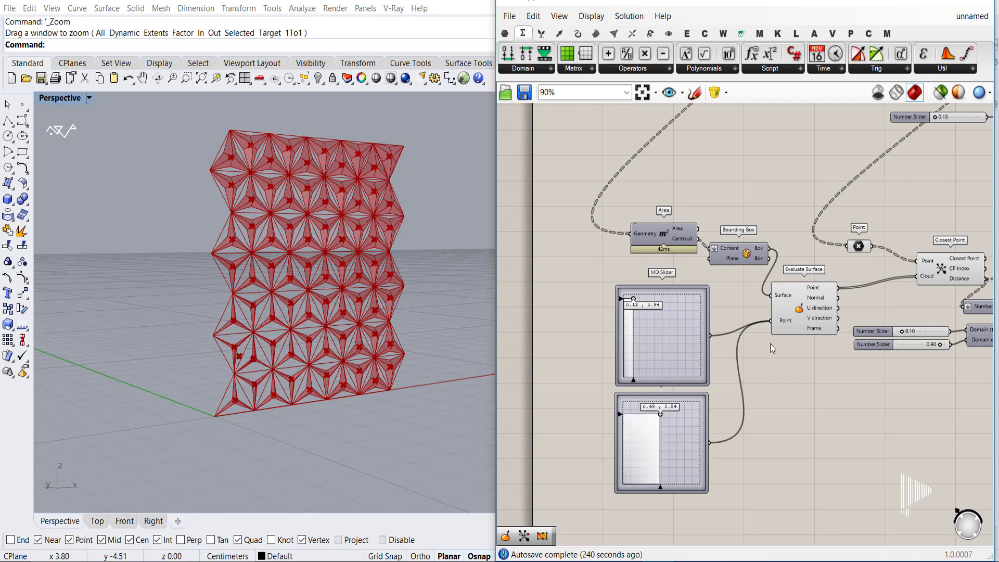
# Reparameterize the Surface input of Evaluate Surface and set the upper MD Slider to 0.9 ; 0.87.
pyautogui.scroll(3, 791, 348)
pyautogui.rightClick(776, 277)
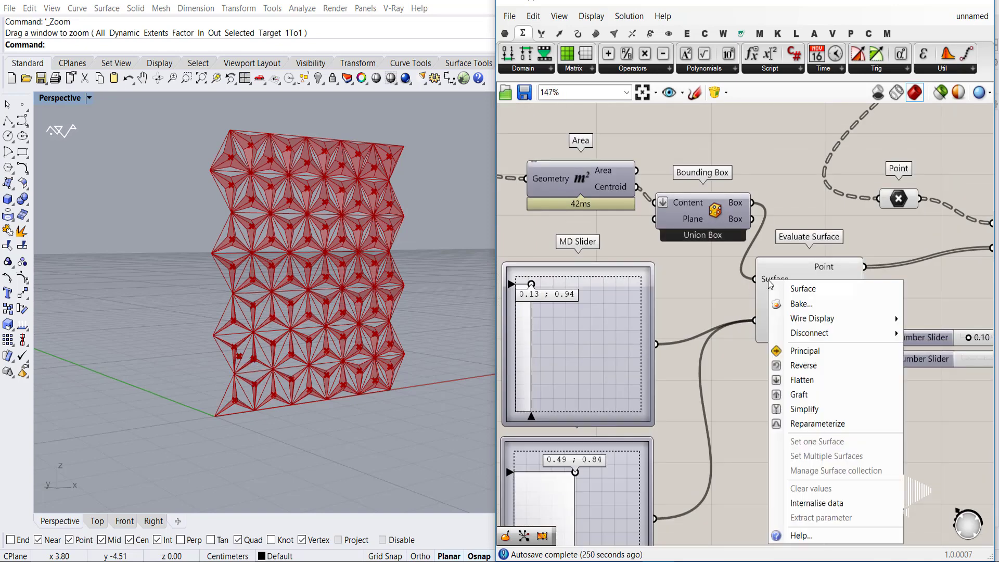
pyautogui.click(789, 424)
pyautogui.moveTo(768, 423); pyautogui.dragTo(847, 362, button='right')
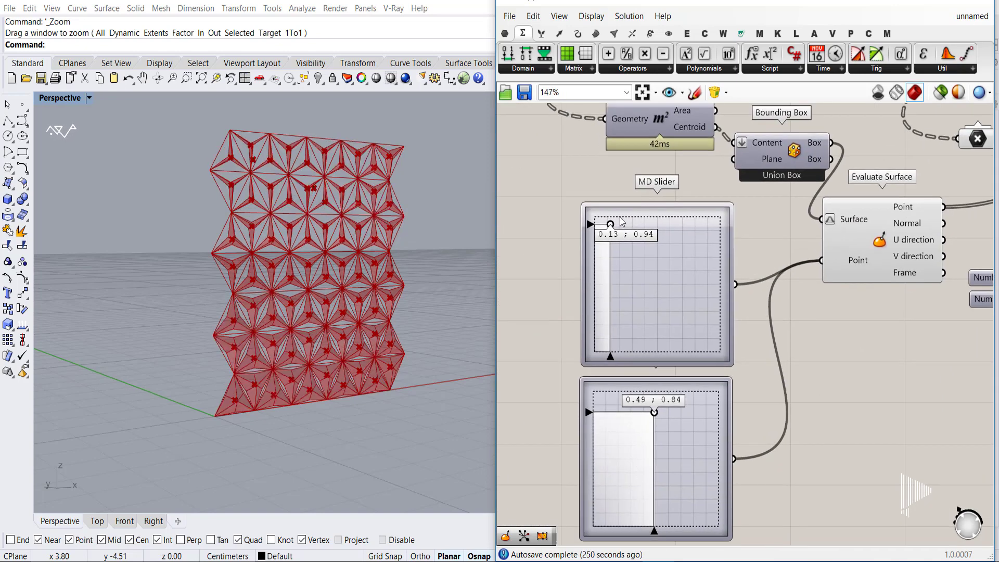
pyautogui.moveTo(612, 224); pyautogui.dragTo(708, 234)
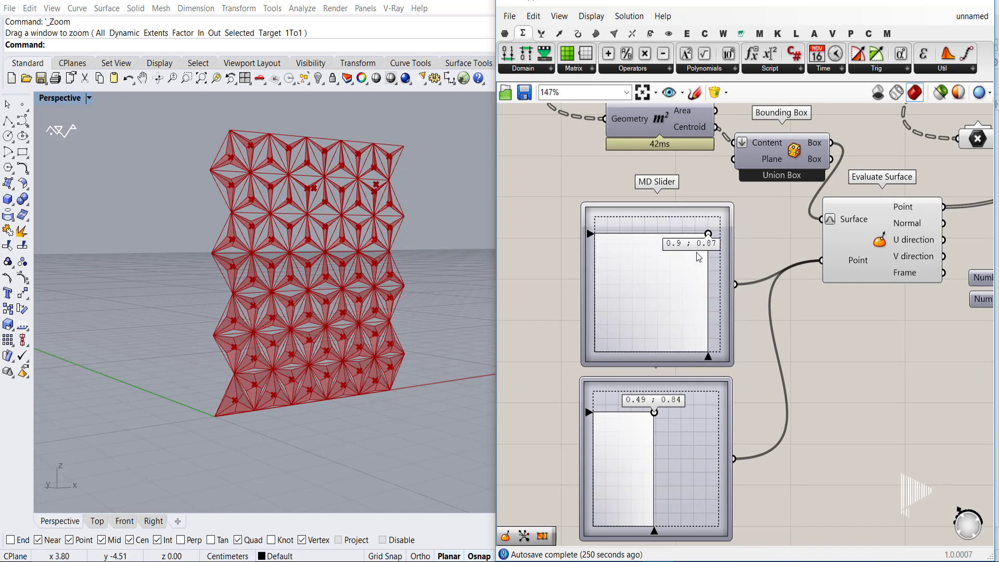
# Turn off the preview of the Evaluate Surface, Point and Closest Point components.
pyautogui.scroll(-3, 636, 269)
pyautogui.click(770, 243)
pyautogui.middleClick(766, 314)
pyautogui.click(787, 337)
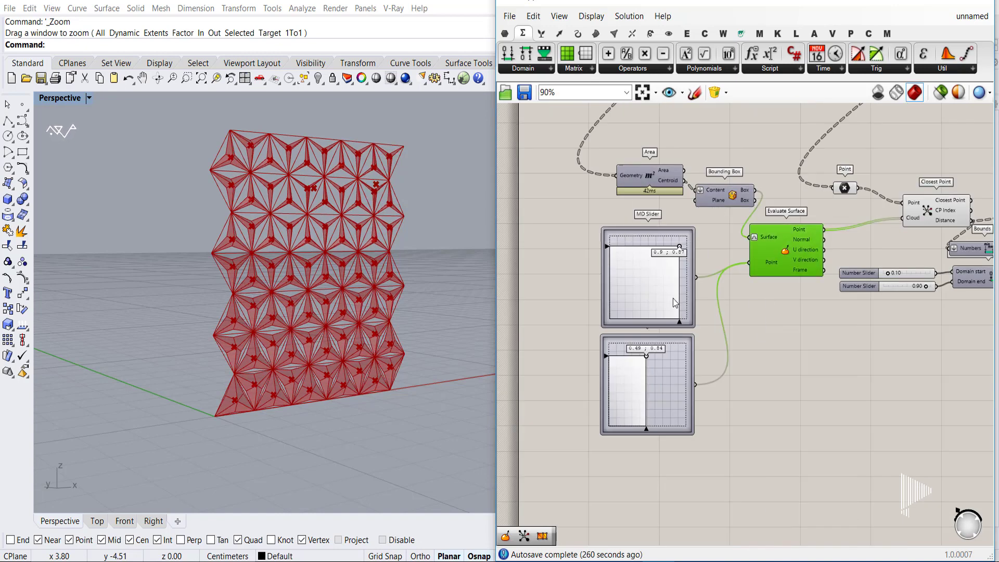
pyautogui.moveTo(774, 315); pyautogui.dragTo(656, 346, button='right')
pyautogui.moveTo(803, 271); pyautogui.dragTo(733, 202)
pyautogui.middleClick(787, 168)
pyautogui.click(793, 188)
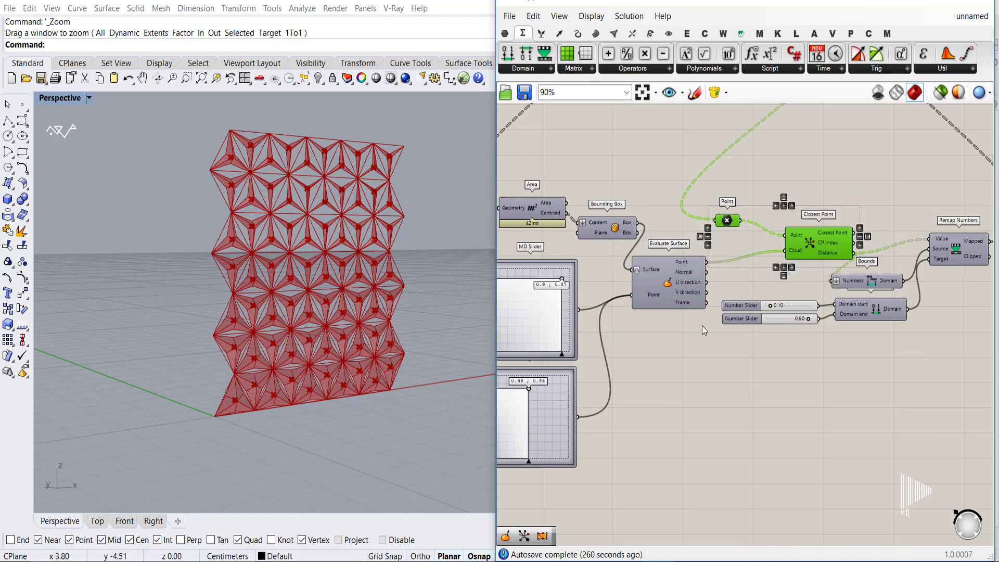
# Set the lower MD Slider to 0.15 ; 0.09 and the upper MD Slider to about 0.3 ; 0.78.
pyautogui.moveTo(689, 350); pyautogui.dragTo(790, 306, button='right')
pyautogui.scroll(1, 592, 302)
pyautogui.moveTo(638, 351); pyautogui.dragTo(607, 426)
pyautogui.scroll(4, 334, 323)
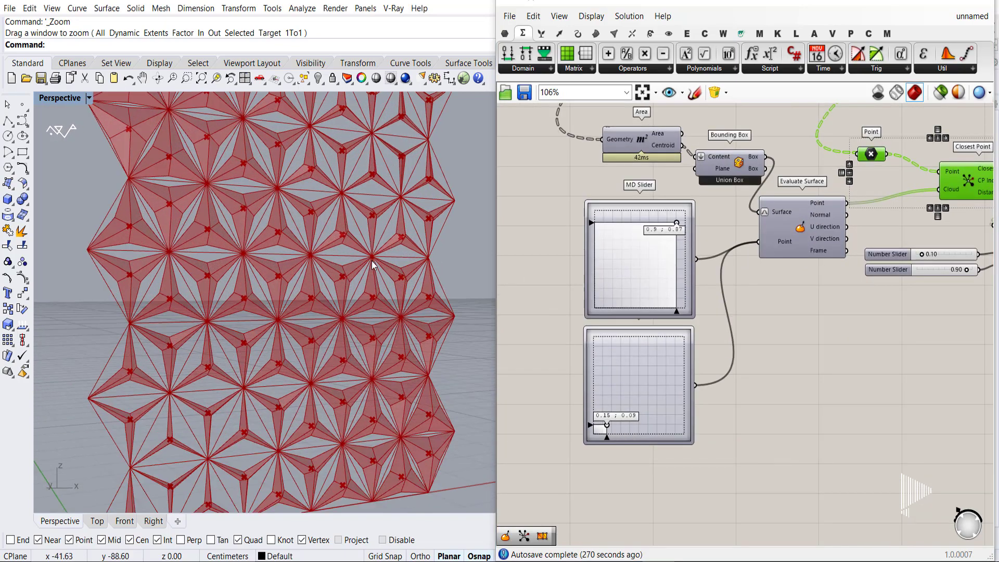
pyautogui.scroll(-2, 334, 323)
pyautogui.moveTo(678, 225); pyautogui.dragTo(623, 231)
# Set the remap target domain sliders to 0.18 for Domain start and 1.00 for Domain end.
pyautogui.scroll(2, 959, 273)
pyautogui.moveTo(839, 276); pyautogui.dragTo(861, 274)
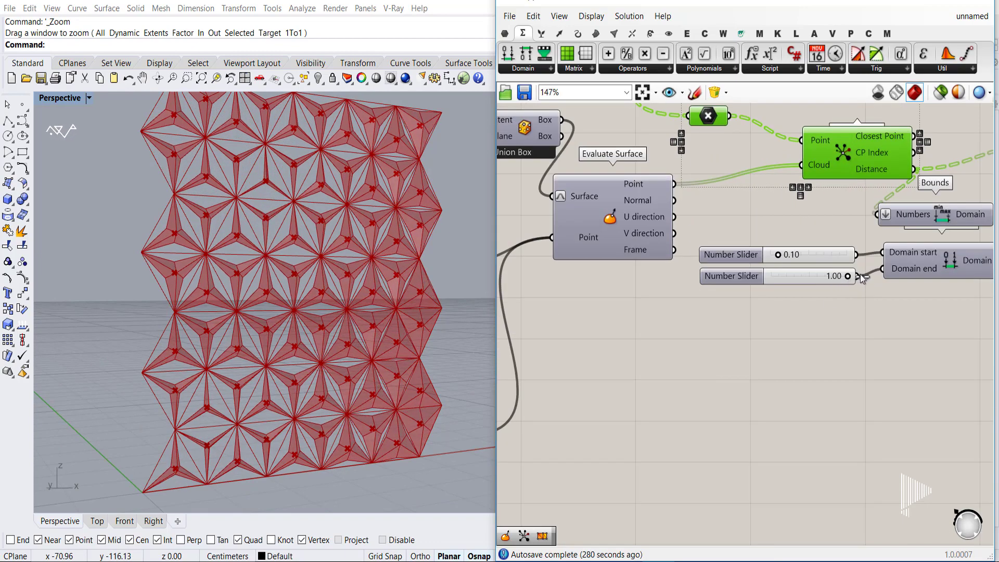
pyautogui.moveTo(778, 255); pyautogui.dragTo(785, 254)
# Nudge the lower MD Slider's handle to 0.13 ; 0.11 and set the upper MD Slider to 1.0 ; 1.0.
pyautogui.scroll(-3, 644, 328)
pyautogui.moveTo(644, 328); pyautogui.dragTo(822, 298, button='right')
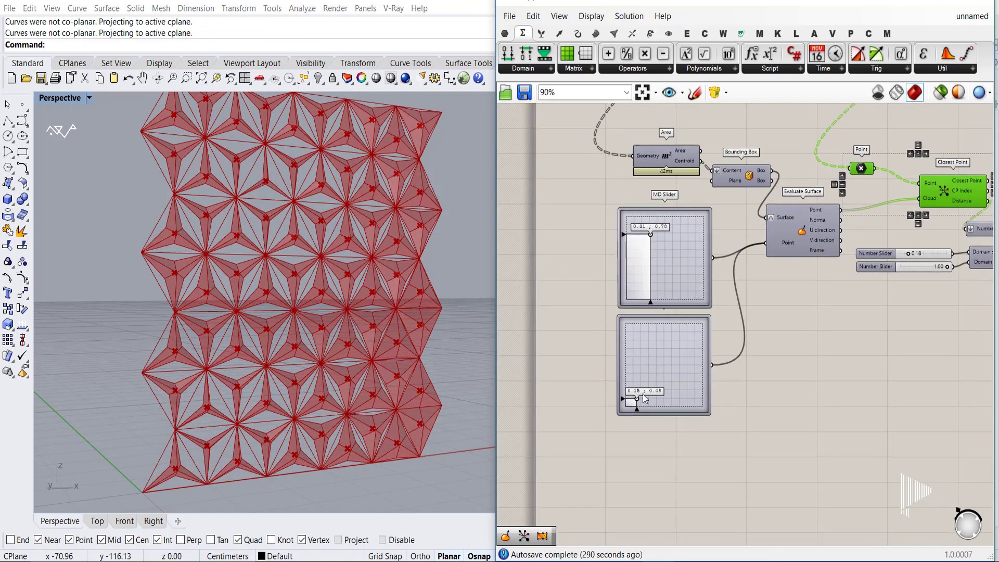
pyautogui.moveTo(642, 394)
pyautogui.mouseDown()
pyautogui.moveTo(680, 382)
pyautogui.moveTo(704, 408)
pyautogui.moveTo(636, 395)
pyautogui.mouseUp()
pyautogui.moveTo(651, 243); pyautogui.dragTo(704, 216)
pyautogui.moveTo(801, 336); pyautogui.dragTo(686, 416, button='right')
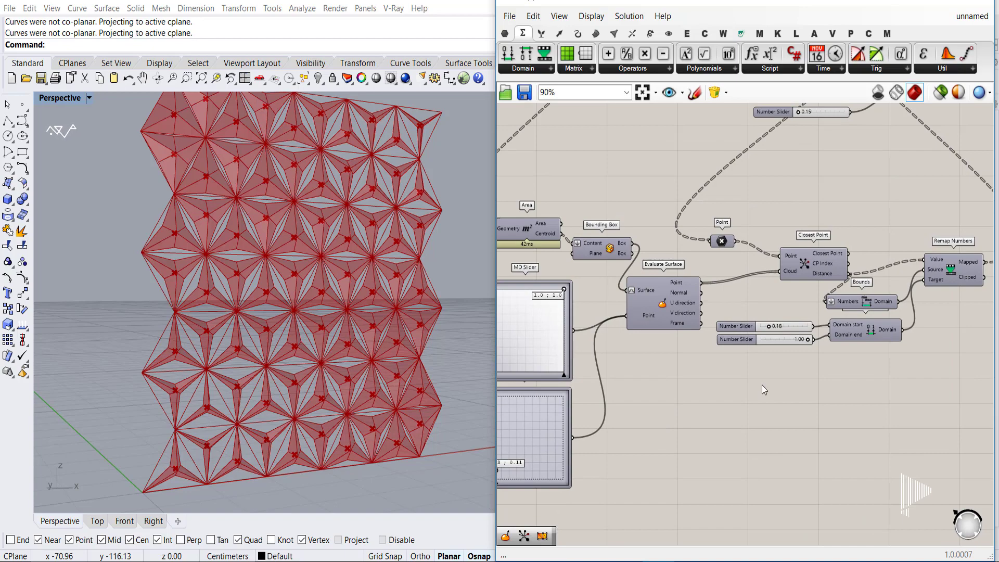
# Move the Extent X and Extent Y number sliders up directly beneath the Size slider of the Triangular grid.
pyautogui.scroll(-3, 762, 385)
pyautogui.moveTo(727, 294); pyautogui.dragTo(842, 288, button='right')
pyautogui.scroll(6, 577, 121)
pyautogui.moveTo(672, 251); pyautogui.dragTo(663, 313, button='right')
pyautogui.click(836, 389)
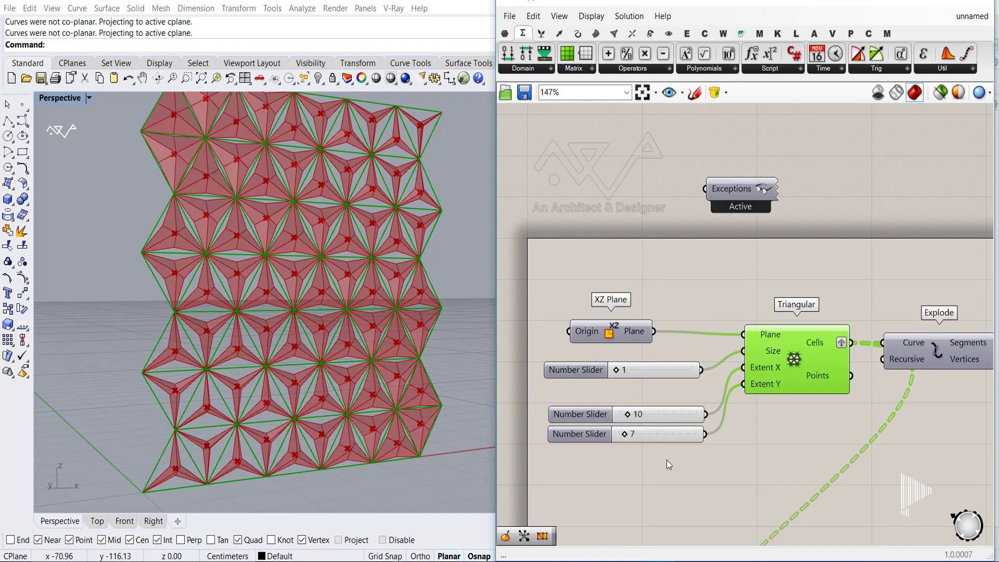
pyautogui.moveTo(667, 460); pyautogui.dragTo(583, 388)
pyautogui.click(667, 447)
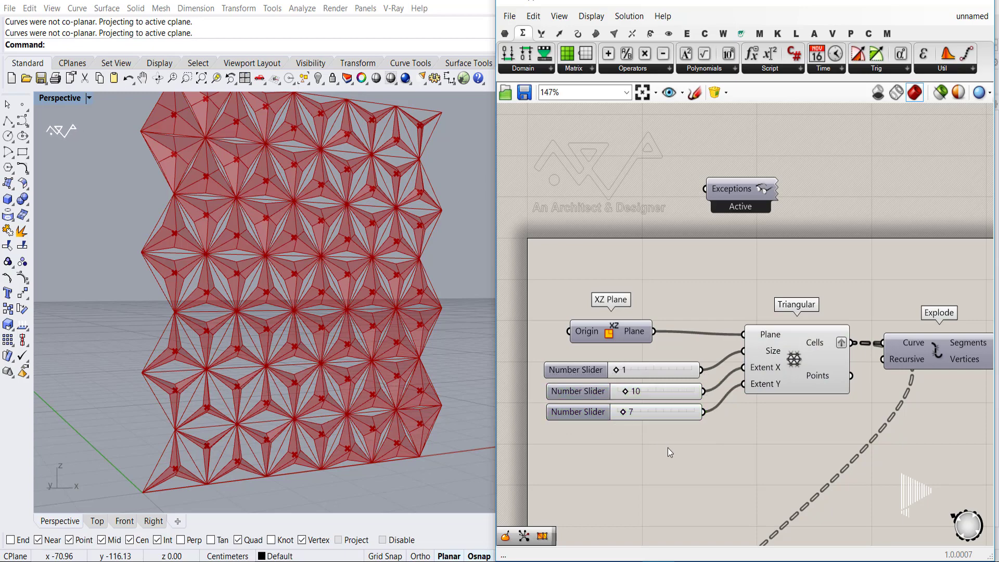
# Change the document preview colours to blue for normal geometry and orange for selected geometry.
pyautogui.moveTo(357, 286); pyautogui.dragTo(447, 287, button='right')
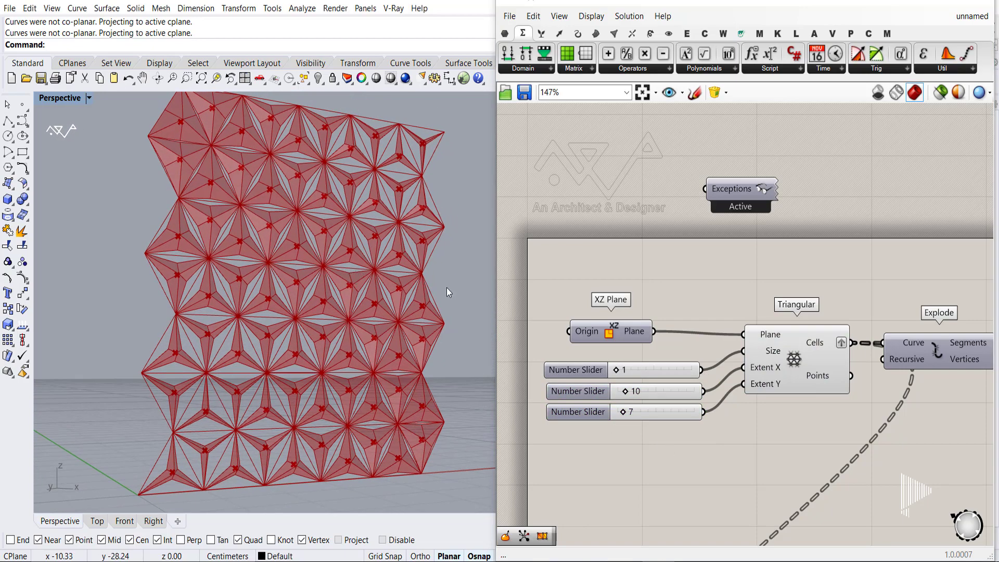
pyautogui.click(787, 388)
pyautogui.click(788, 405)
pyautogui.scroll(-2, 802, 344)
pyautogui.moveTo(801, 344); pyautogui.dragTo(716, 355, button='right')
pyautogui.click(958, 93)
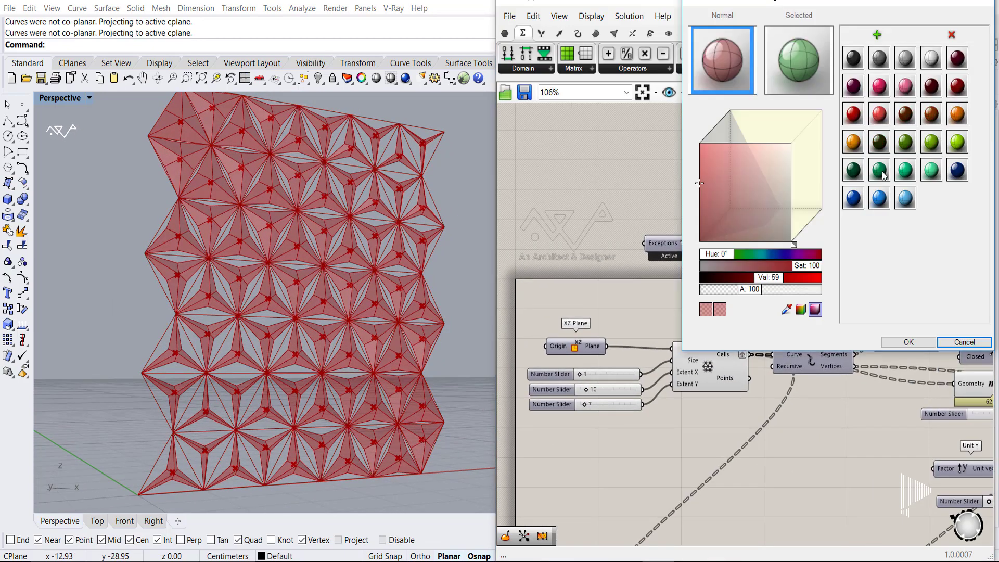
pyautogui.click(879, 200)
pyautogui.rightClick(857, 146)
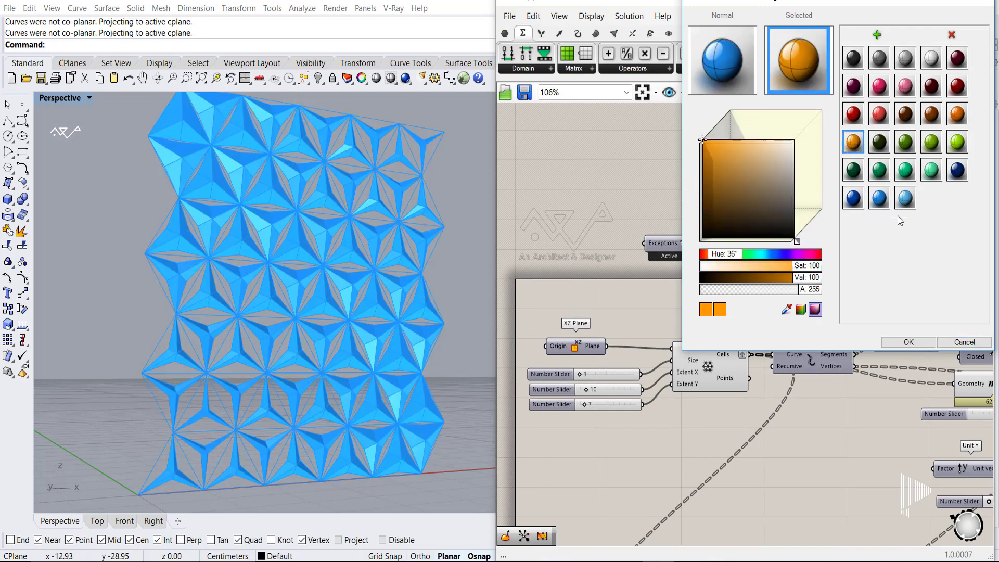
pyautogui.click(908, 342)
# Add a Merge component beside the column of six Boundary Surfaces components.
pyautogui.moveTo(813, 419); pyautogui.dragTo(696, 323, button='right')
pyautogui.click(594, 284)
pyautogui.click(686, 411)
pyautogui.moveTo(687, 410); pyautogui.dragTo(765, 135, button='right')
pyautogui.moveTo(669, 388); pyautogui.dragTo(615, 343, button='right')
pyautogui.moveTo(984, 385); pyautogui.dragTo(721, 403, button='right')
pyautogui.moveTo(978, 291); pyautogui.dragTo(570, 392, button='right')
pyautogui.click(799, 172)
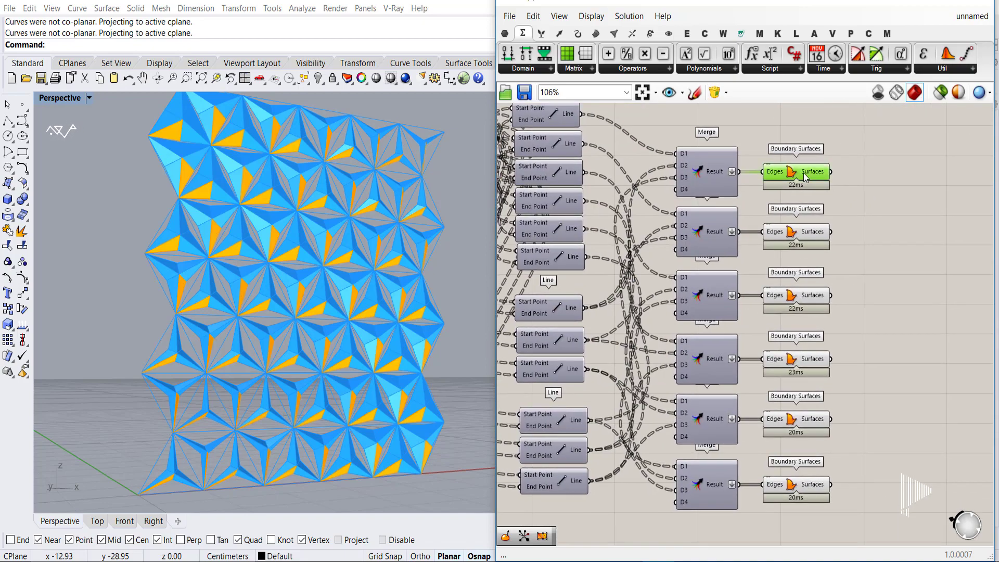
pyautogui.scroll(-1, 798, 170)
pyautogui.click(881, 323)
pyautogui.doubleClick(881, 324)
pyautogui.write('mer')
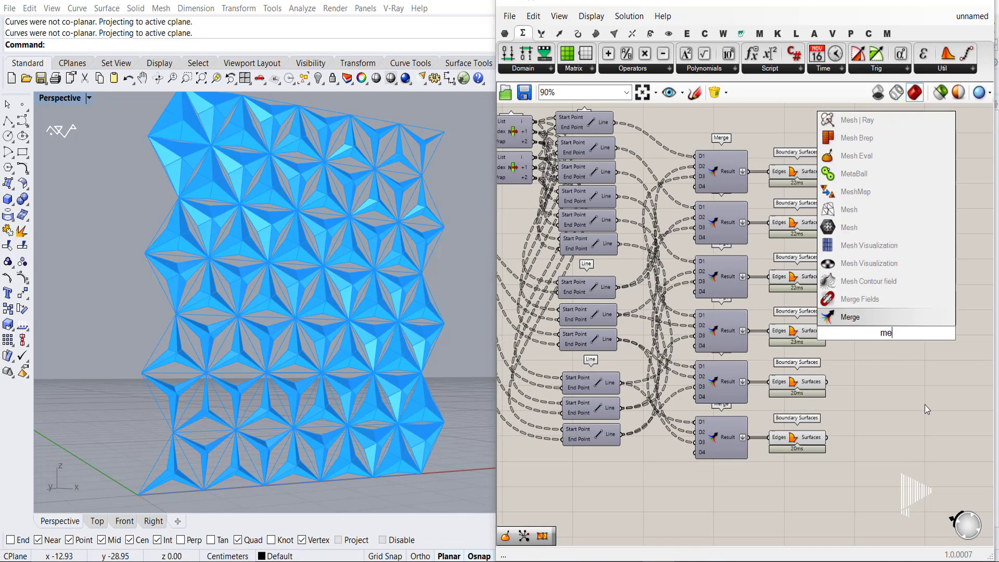
pyautogui.click(876, 319)
# Wire the six Boundary Surfaces outputs in order into inputs D1 to D6 of the new Merge component.
pyautogui.moveTo(827, 172); pyautogui.dragTo(899, 295)
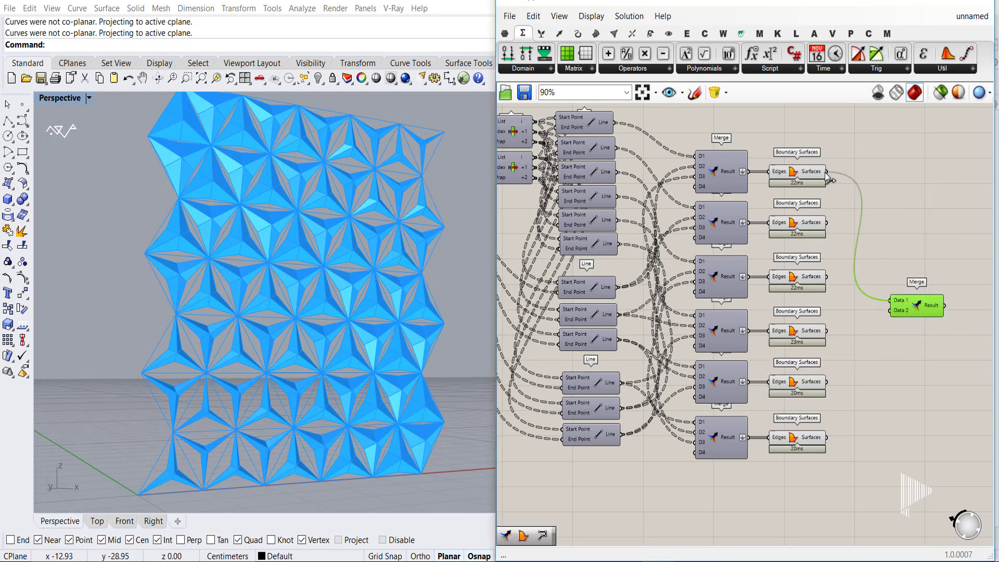
pyautogui.moveTo(826, 222); pyautogui.dragTo(899, 305)
pyautogui.moveTo(854, 258); pyautogui.dragTo(827, 276)
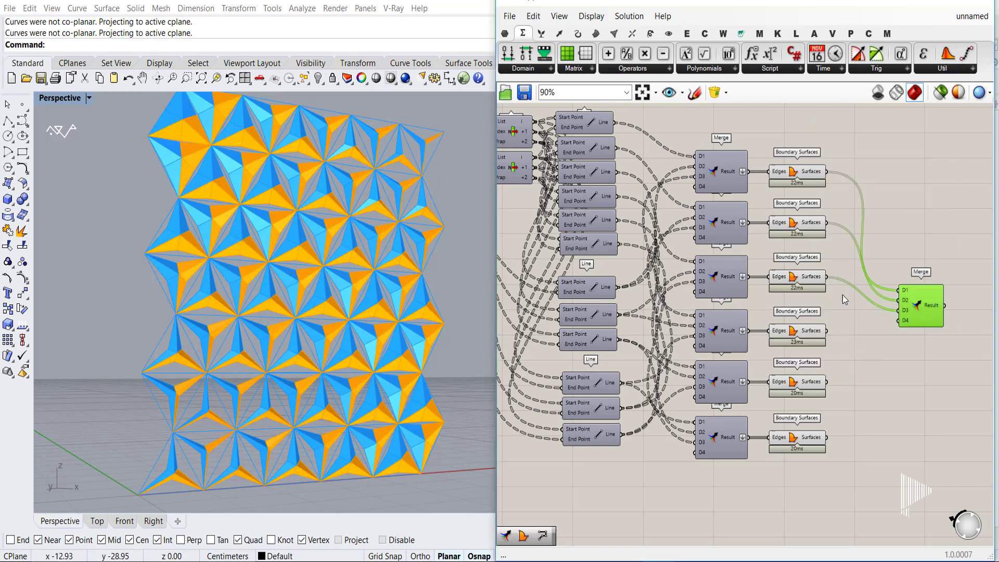
pyautogui.moveTo(899, 320); pyautogui.dragTo(827, 330)
pyautogui.moveTo(822, 385); pyautogui.dragTo(827, 382)
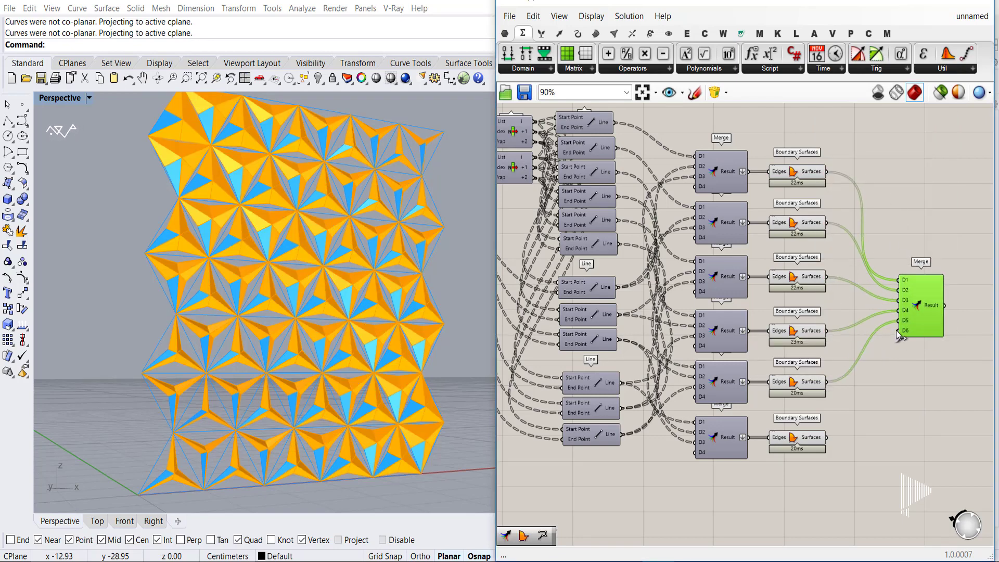
pyautogui.moveTo(900, 331); pyautogui.dragTo(827, 438)
pyautogui.click(882, 343)
# Nudge the lower MD Slider's handle slightly up and to the right.
pyautogui.scroll(-2, 894, 325)
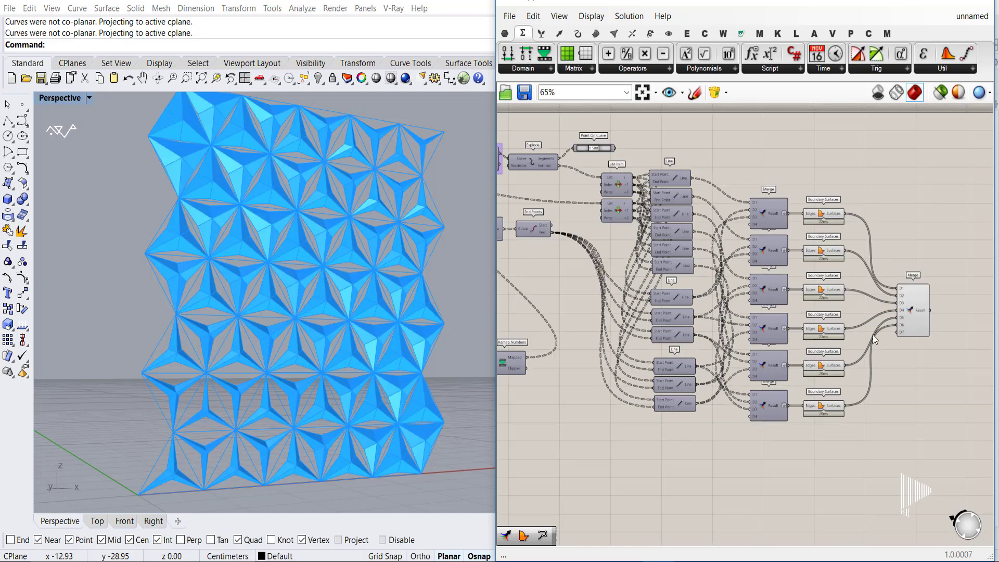
pyautogui.moveTo(531, 417); pyautogui.dragTo(955, 379, button='right')
pyautogui.moveTo(606, 474); pyautogui.dragTo(624, 453, button='right')
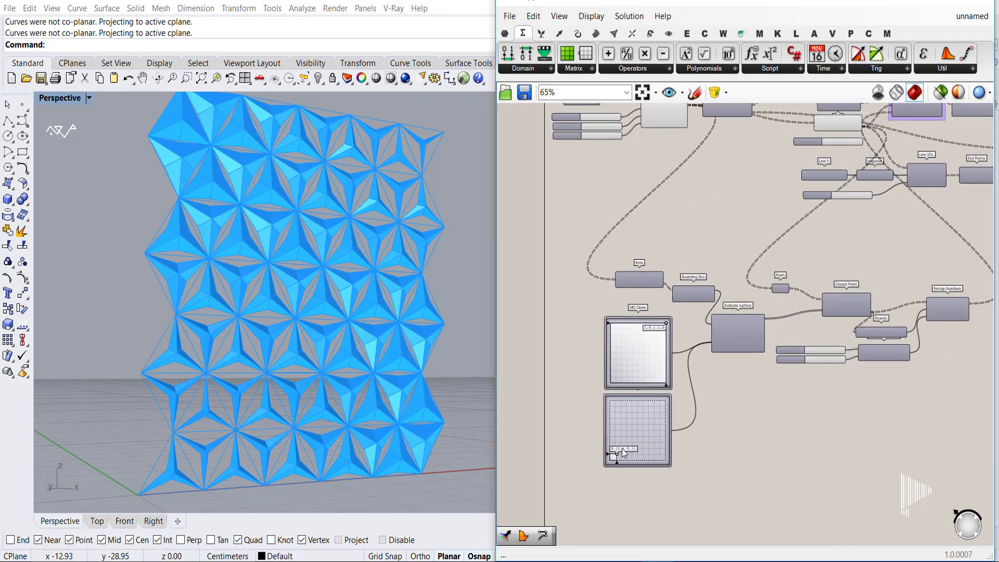
pyautogui.moveTo(623, 449)
pyautogui.mouseDown()
pyautogui.moveTo(656, 421)
pyautogui.moveTo(628, 444)
pyautogui.mouseUp()
# Change the normal preview colour to a darker blue.
pyautogui.moveTo(819, 423); pyautogui.dragTo(737, 474, button='right')
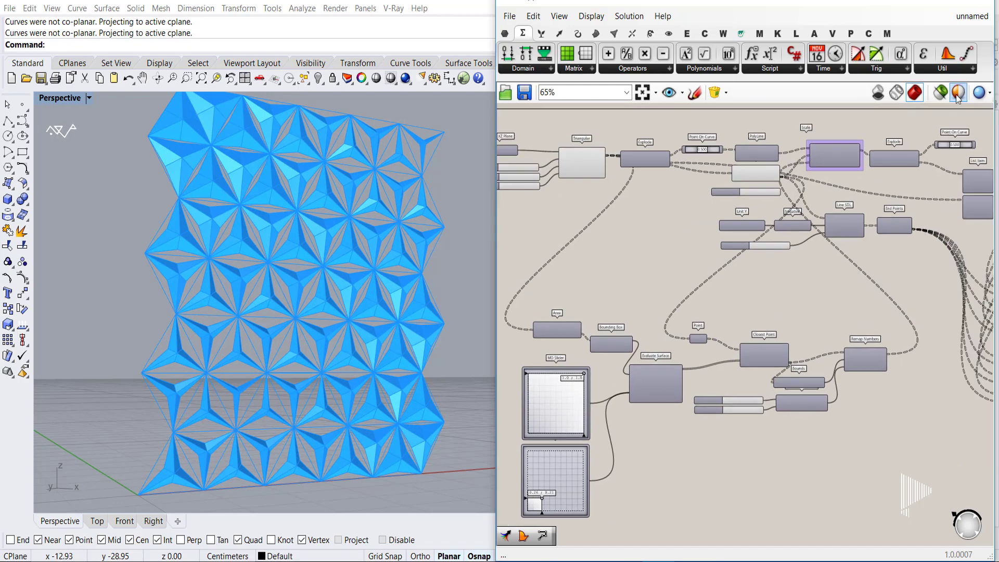
pyautogui.click(956, 95)
pyautogui.moveTo(856, 201); pyautogui.dragTo(731, 64)
pyautogui.click(906, 341)
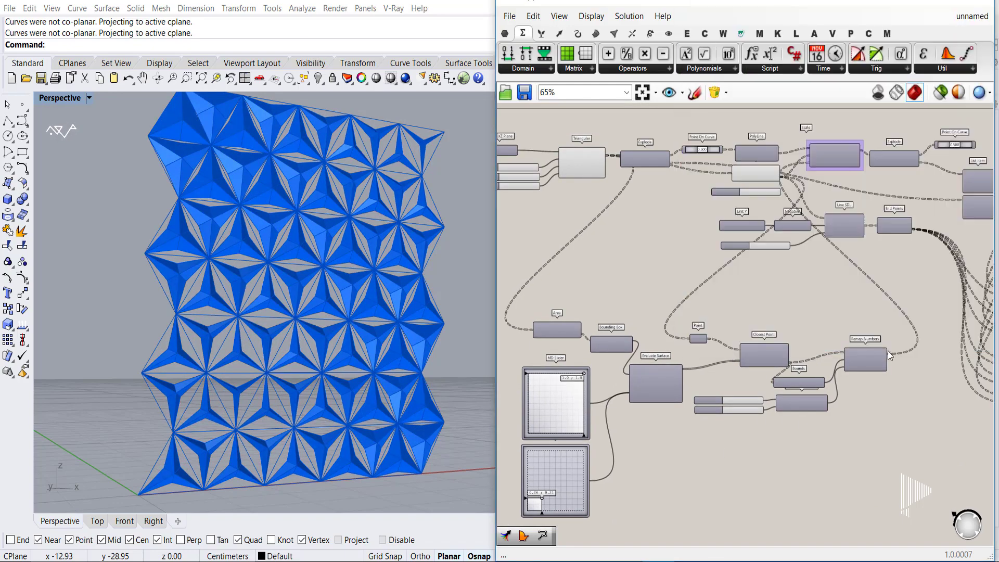
# Pull the upper MD Slider's handle slightly in from its corner and move the lower one's handle near its lower-left corner.
pyautogui.moveTo(888, 356); pyautogui.dragTo(957, 311, button='right')
pyautogui.moveTo(651, 332)
pyautogui.mouseDown()
pyautogui.moveTo(623, 373)
pyautogui.moveTo(617, 349)
pyautogui.moveTo(600, 339)
pyautogui.moveTo(650, 381)
pyautogui.moveTo(645, 398)
pyautogui.moveTo(647, 337)
pyautogui.mouseUp()
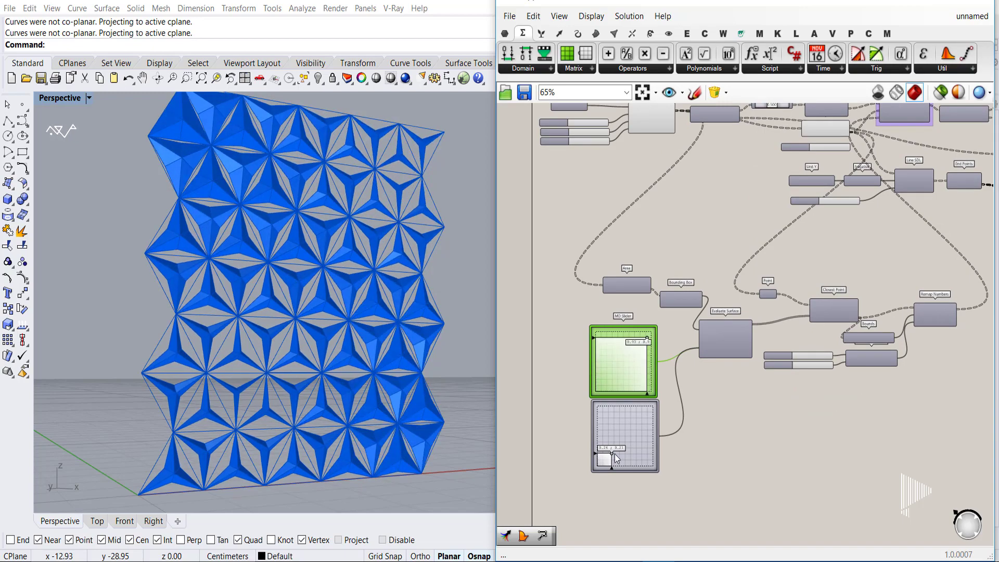
pyautogui.moveTo(615, 454); pyautogui.dragTo(603, 476)
pyautogui.moveTo(786, 439); pyautogui.dragTo(780, 497, button='right')
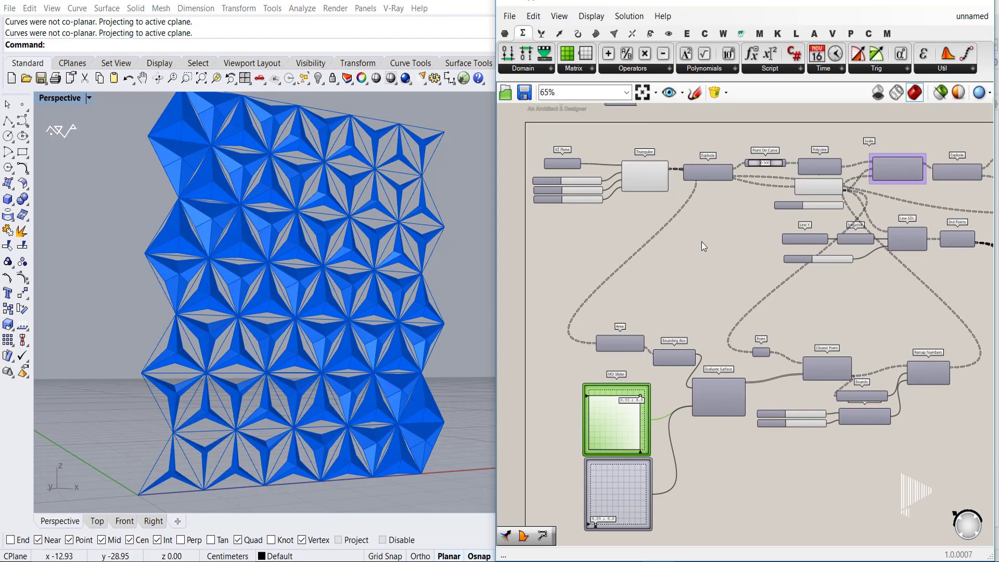
pyautogui.scroll(-3, 703, 245)
pyautogui.moveTo(870, 327); pyautogui.dragTo(805, 301, button='right')
pyautogui.scroll(-1, 841, 327)
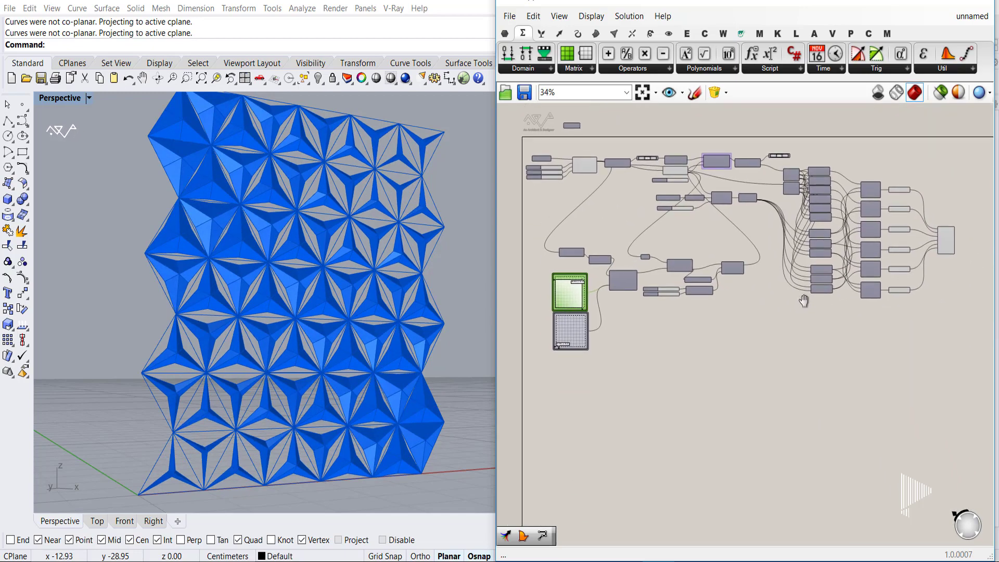